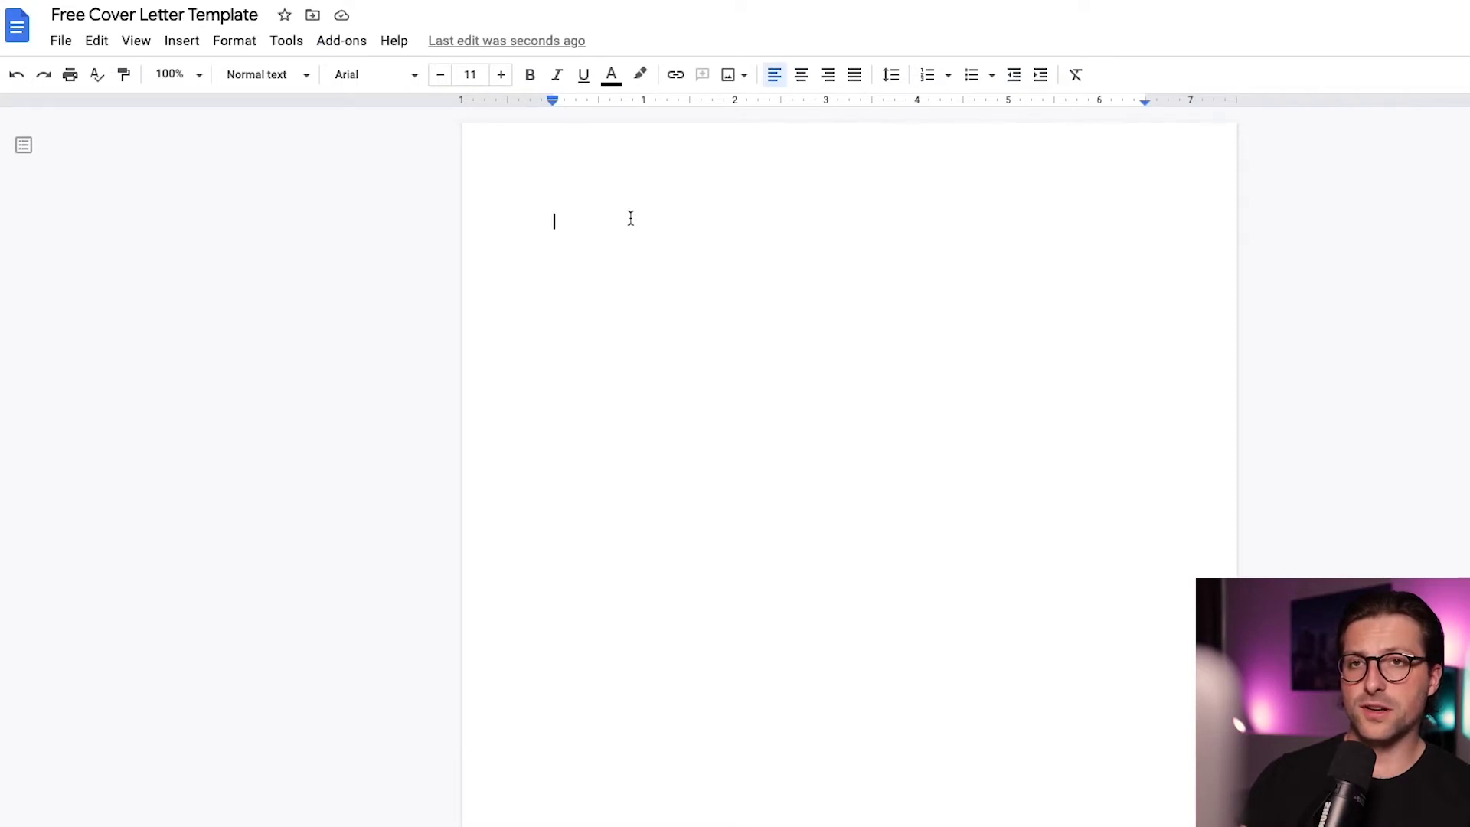
# In Page setup, set the top margin to 0.1 inch and bottom, left and right to 0.5 inch
pyautogui.click(61, 42)
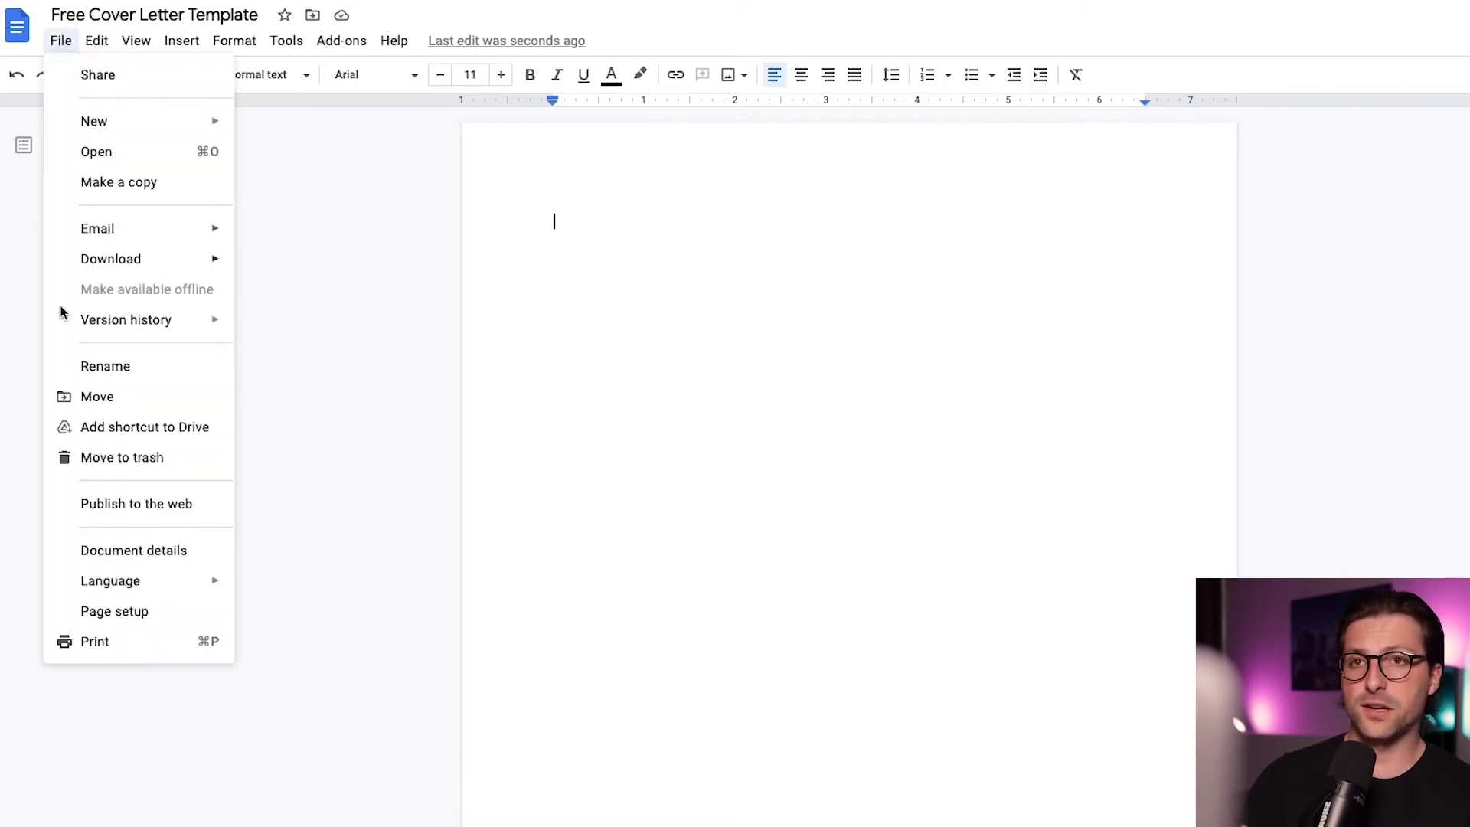
pyautogui.click(89, 610)
pyautogui.click(1031, 417)
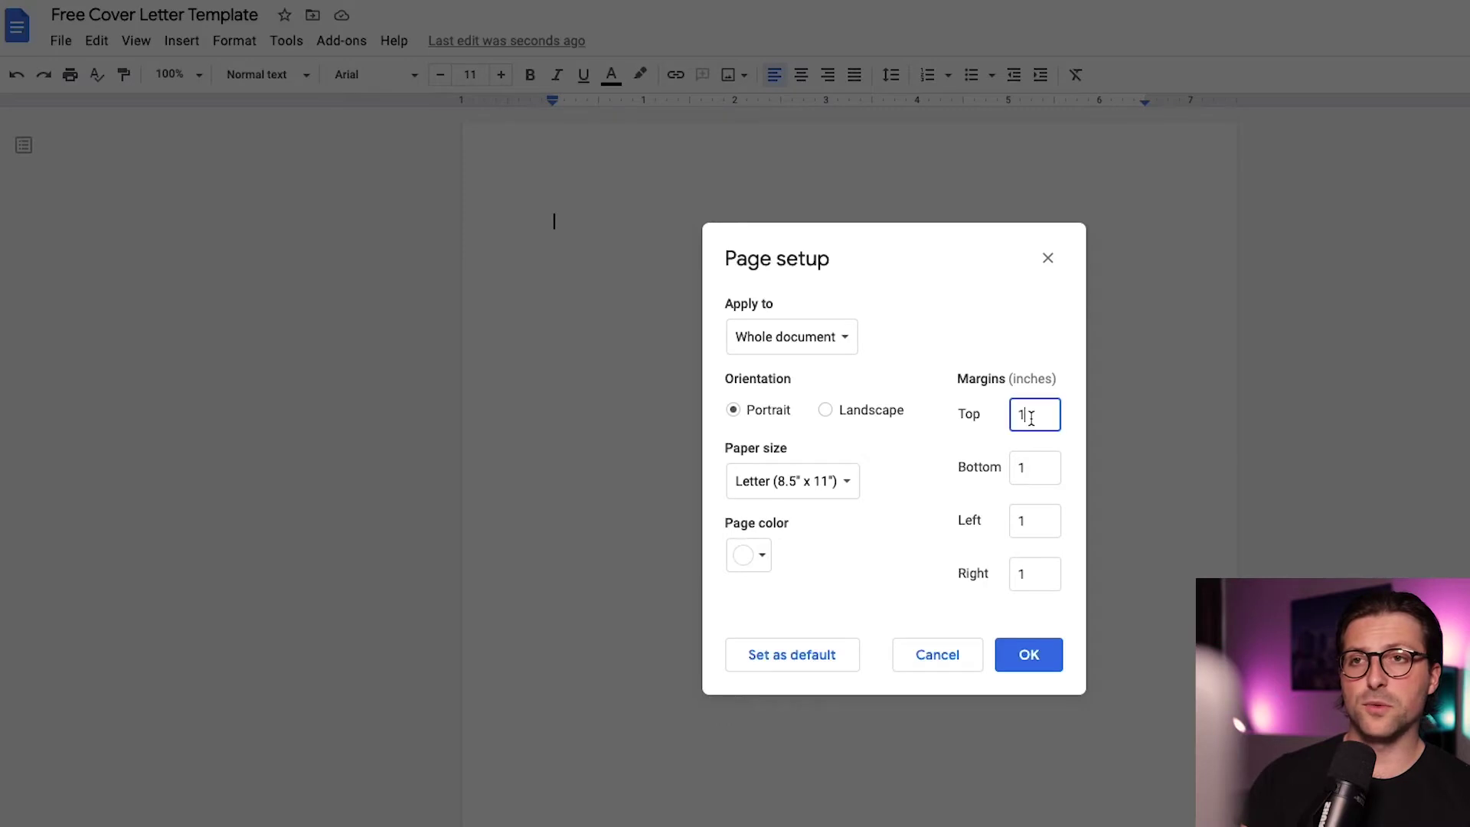
pyautogui.write('.')
pyautogui.press('Tab')
pyautogui.press('Tab')
pyautogui.write('.')
pyautogui.press('Tab')
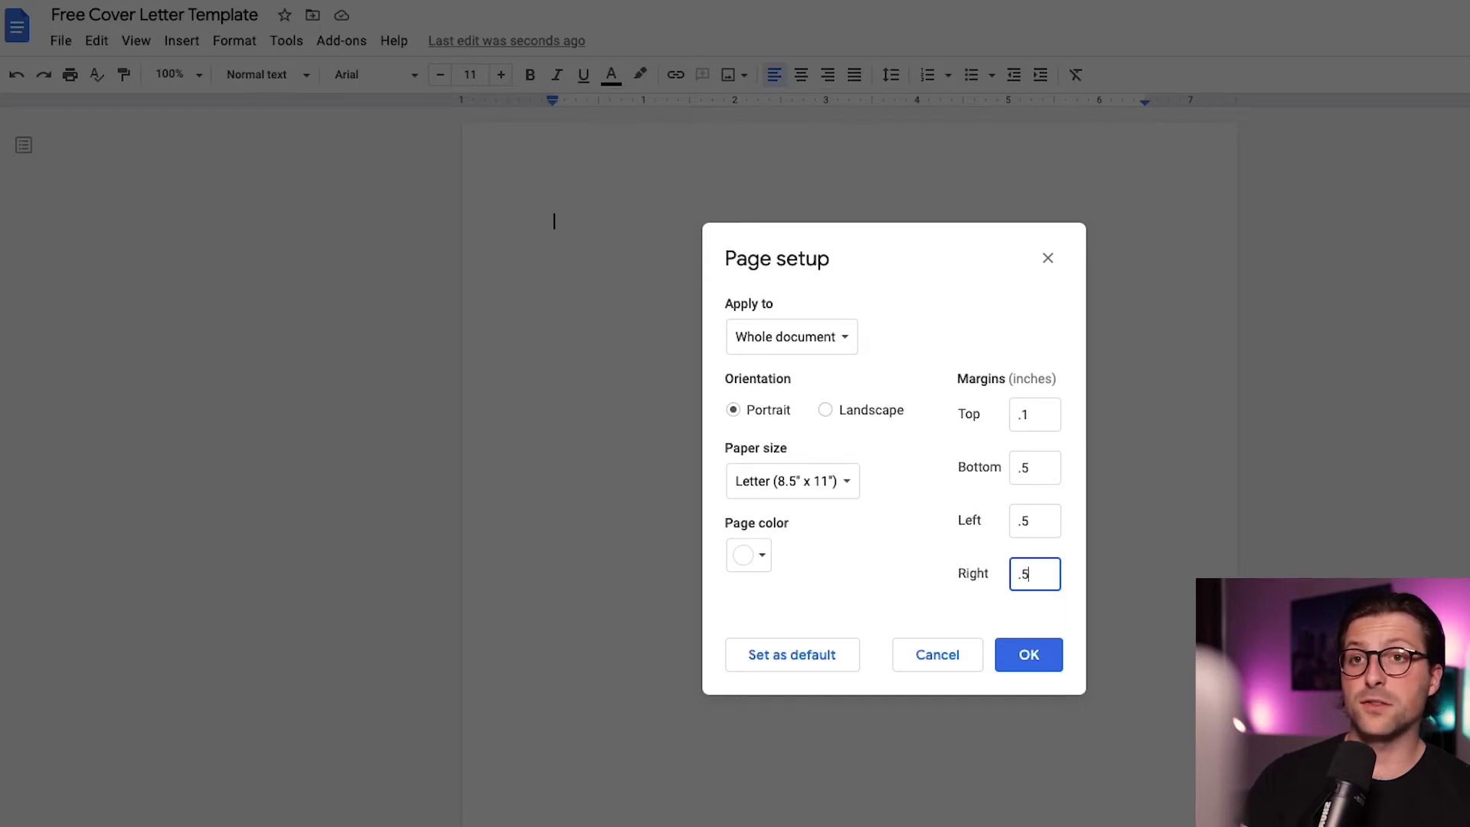
pyautogui.click(1039, 654)
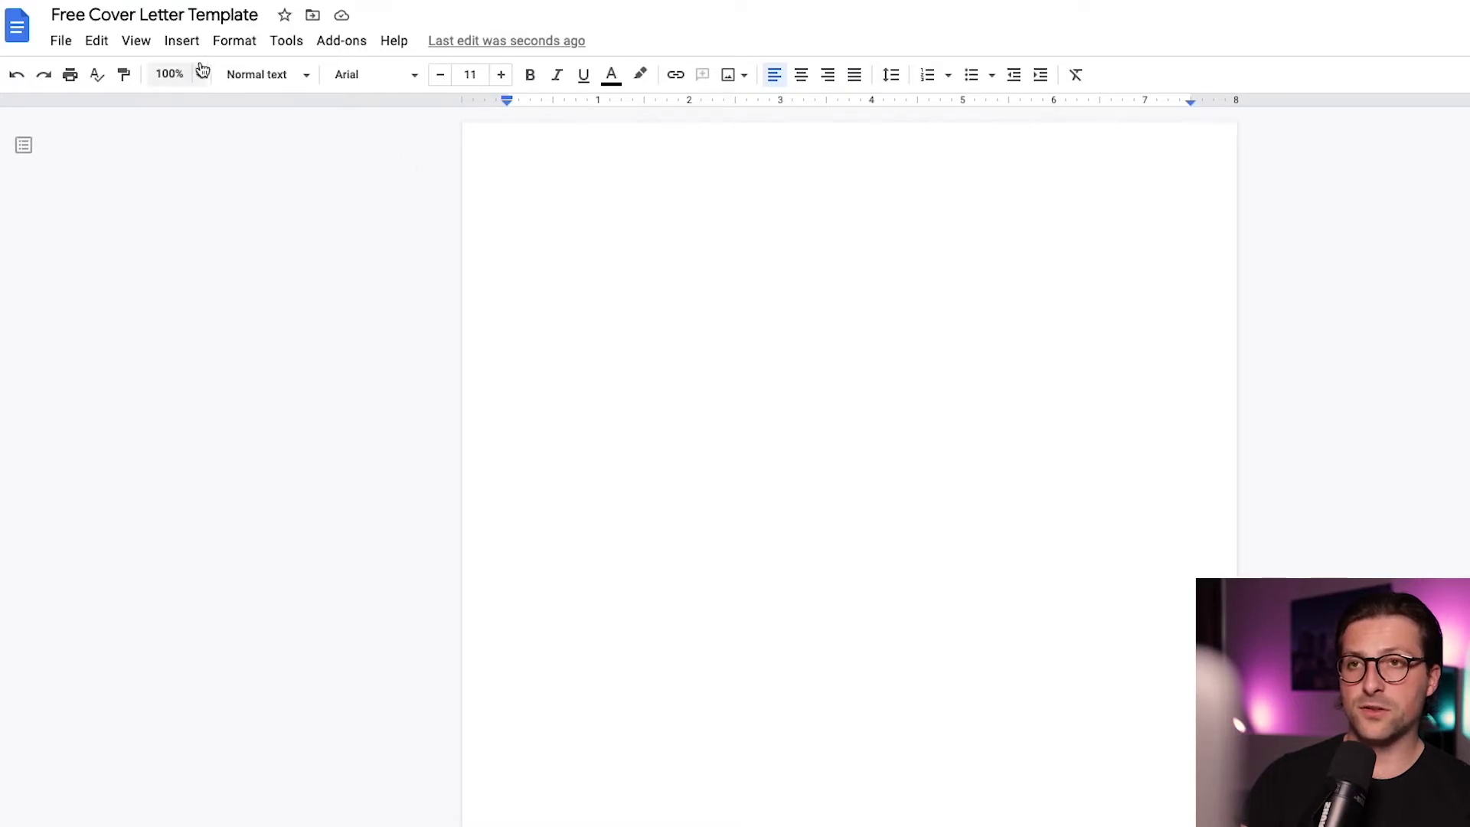
# Insert a new drawing and draw a wide text box near the top of the canvas
pyautogui.click(184, 40)
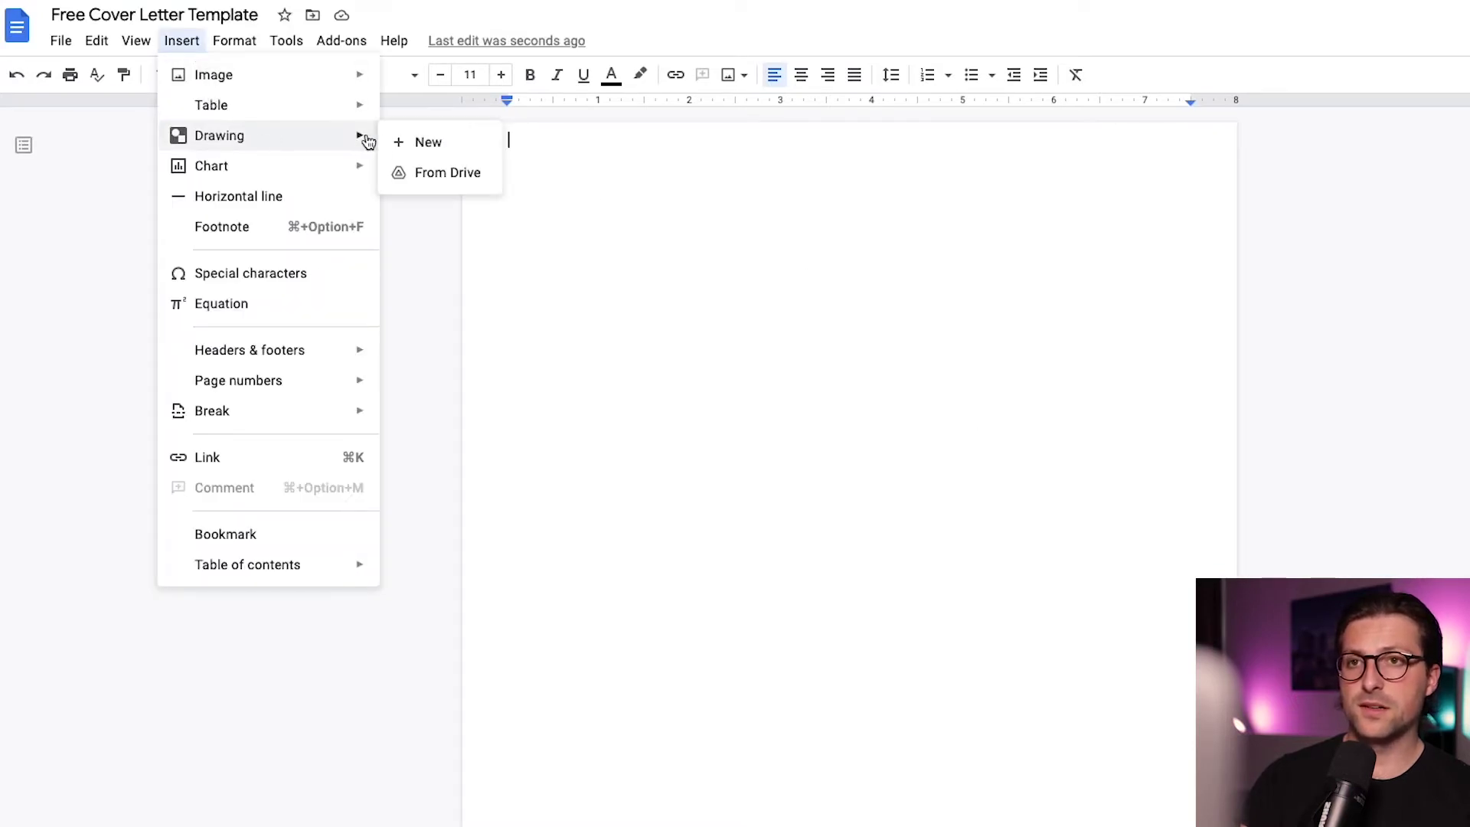
pyautogui.click(392, 141)
pyautogui.click(715, 133)
pyautogui.moveTo(554, 257); pyautogui.dragTo(1285, 397)
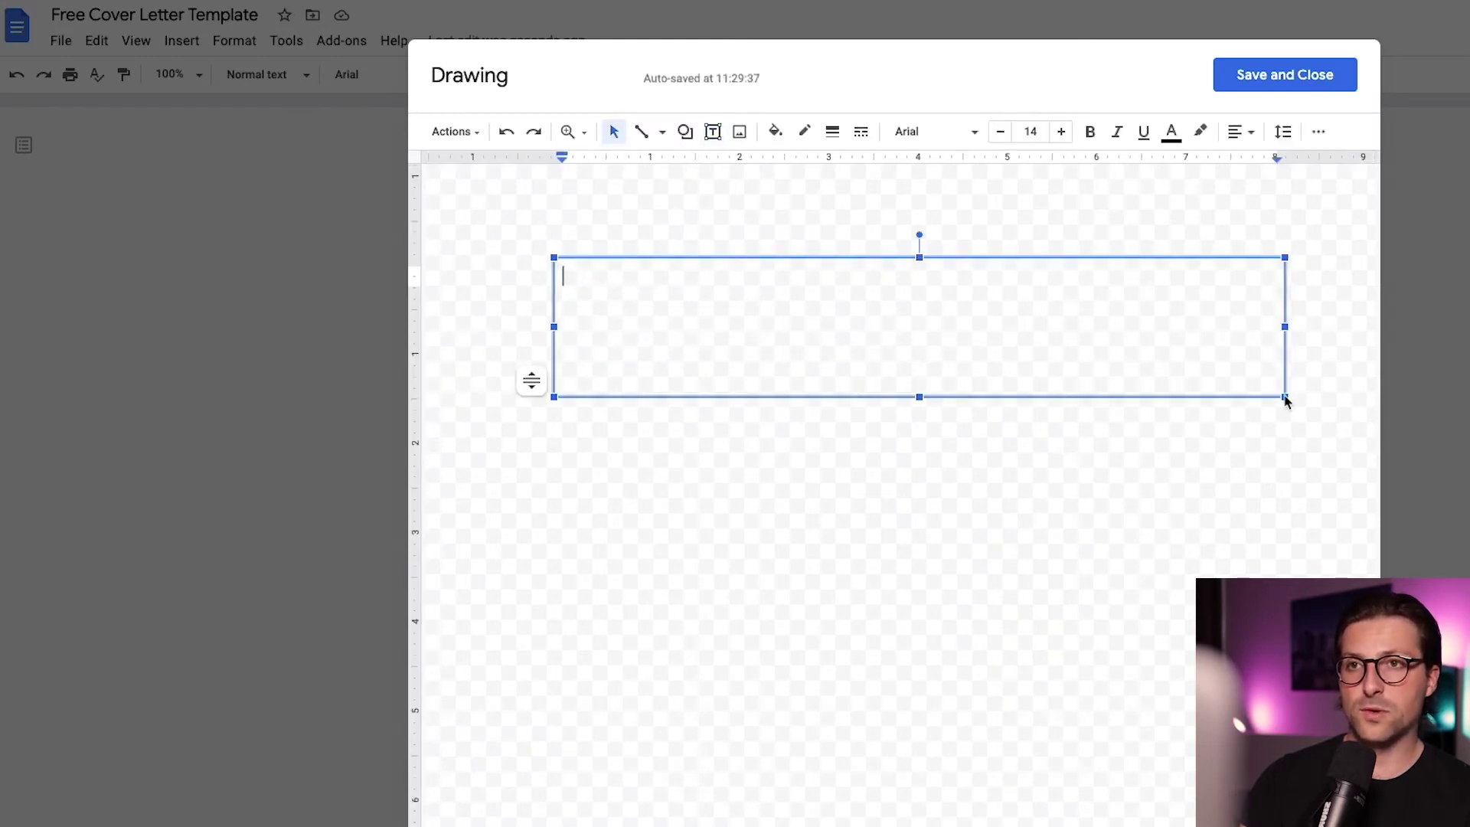
# Give the text box a custom 180° gradient fill, testing and then removing a green middle stop
pyautogui.click(770, 133)
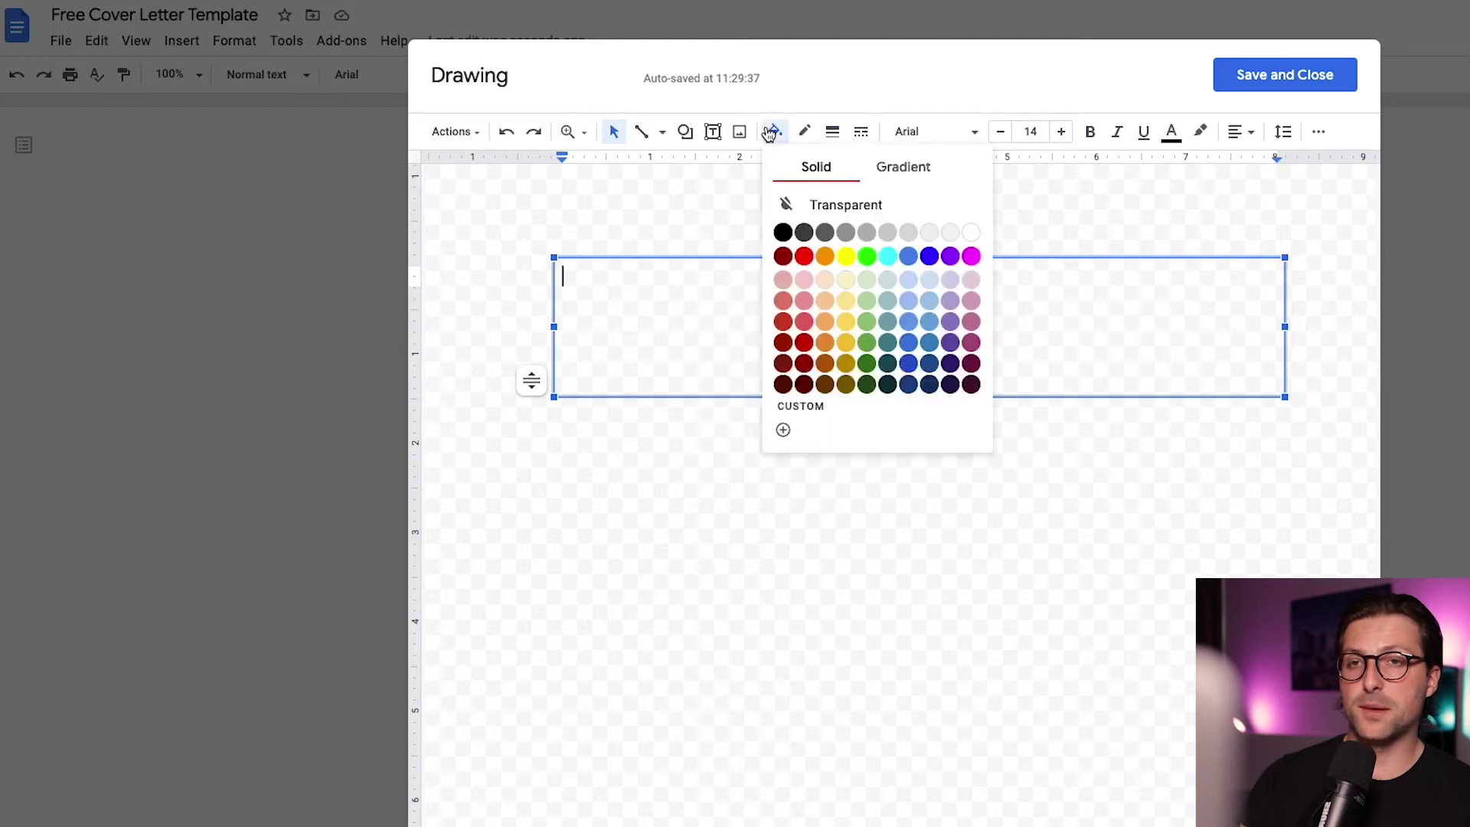
pyautogui.click(906, 175)
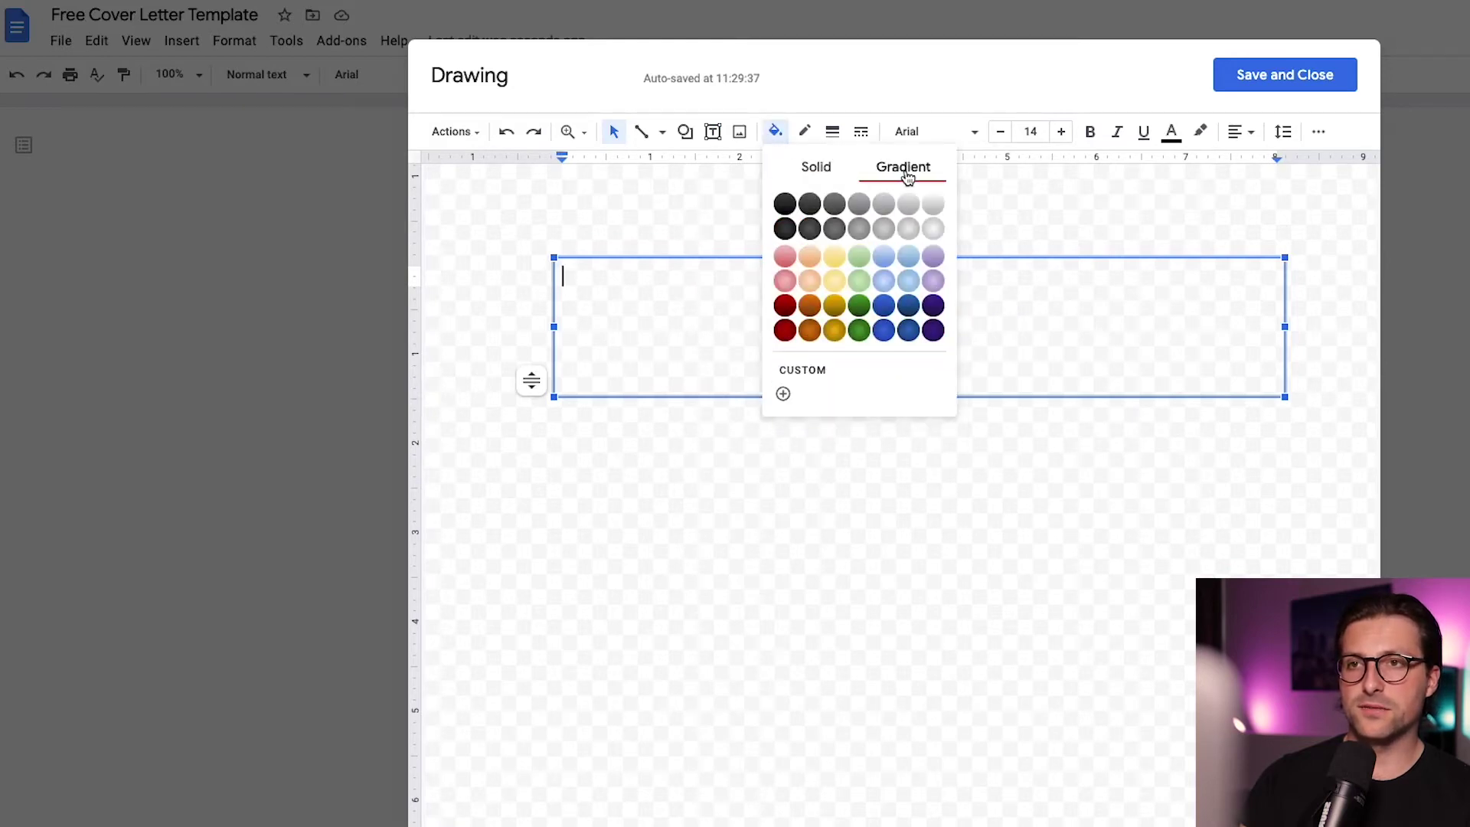
pyautogui.click(831, 366)
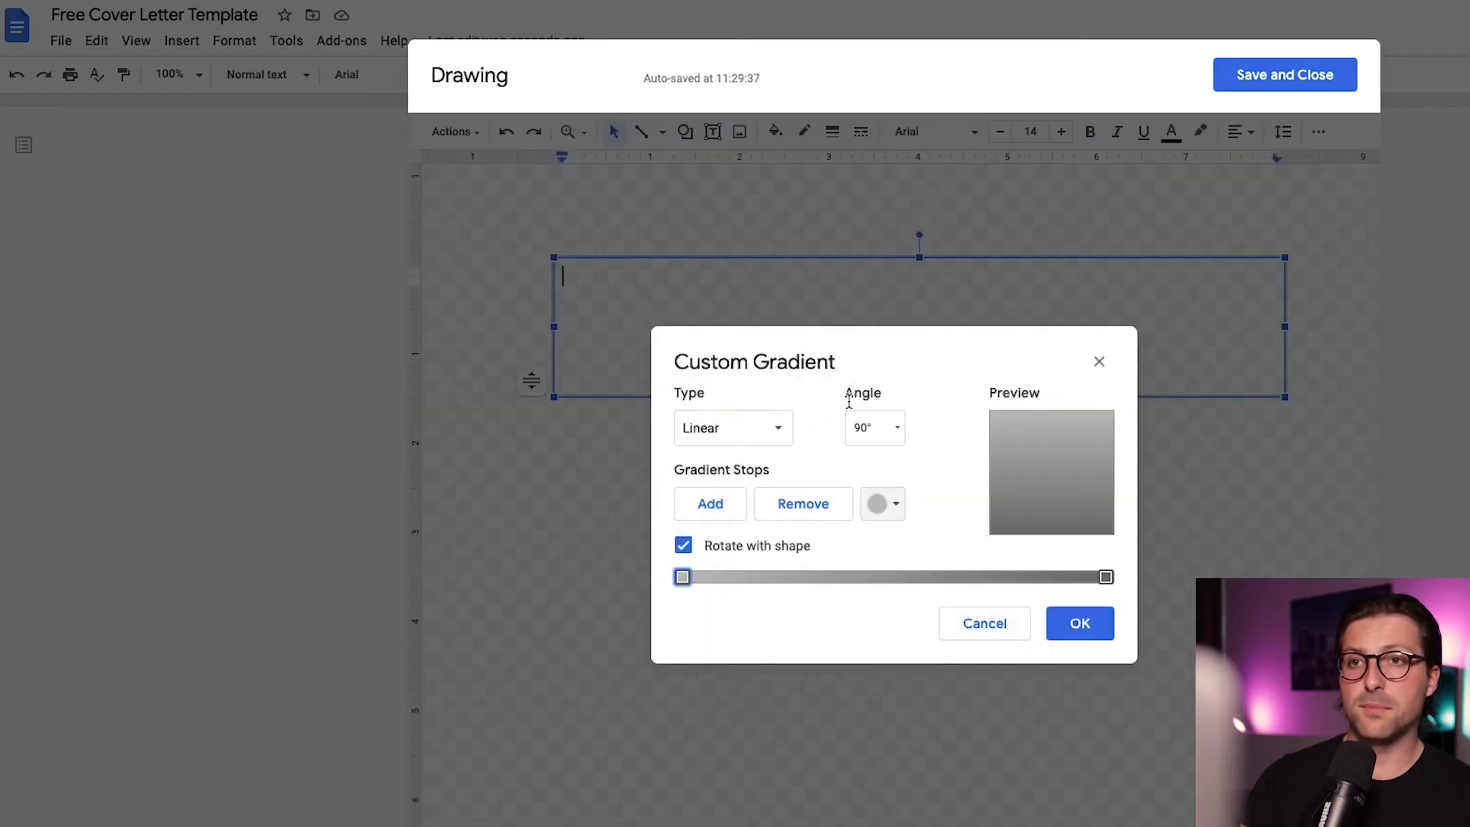
pyautogui.click(894, 428)
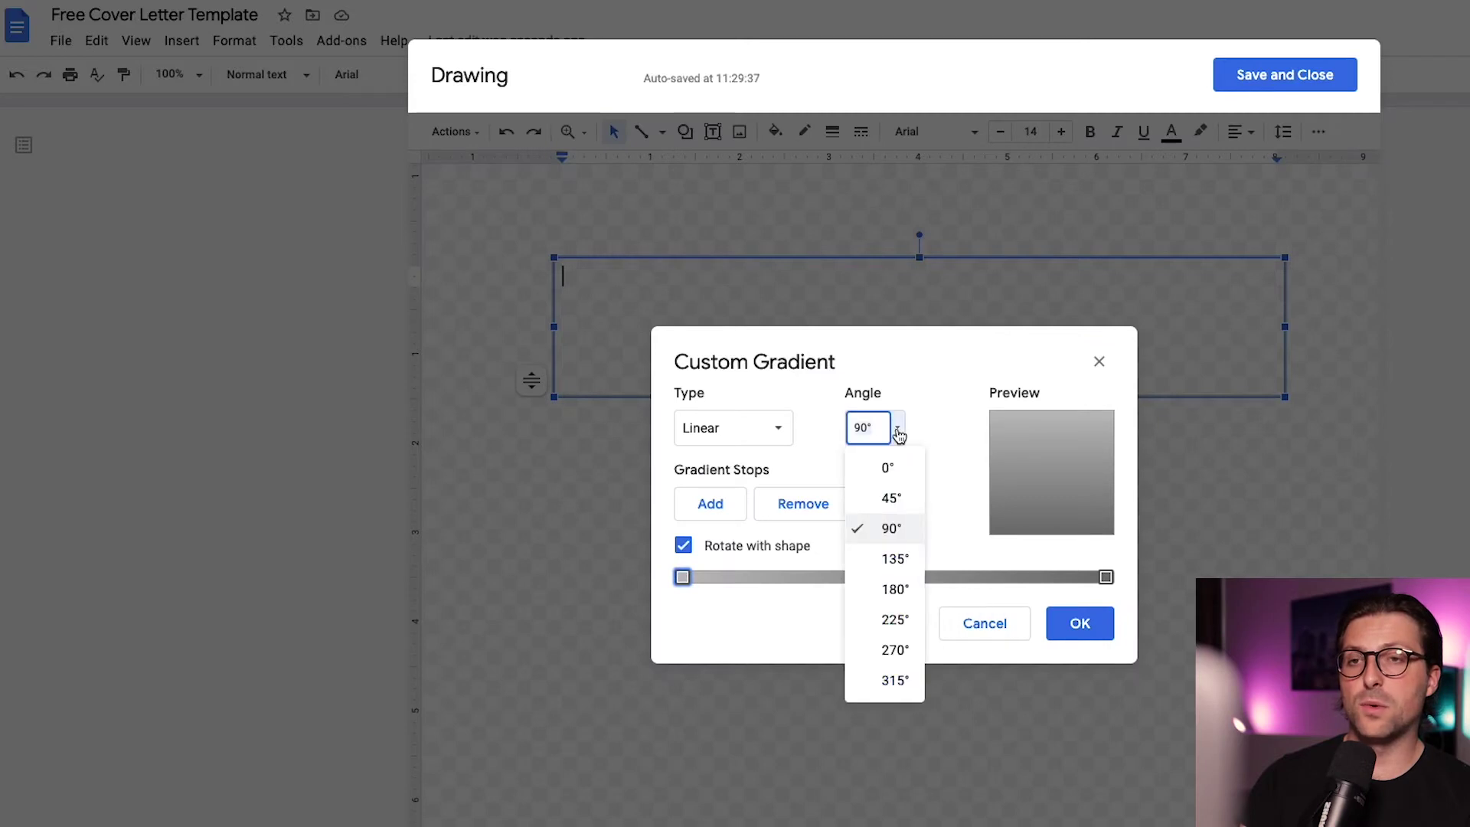
pyautogui.click(897, 590)
pyautogui.click(728, 513)
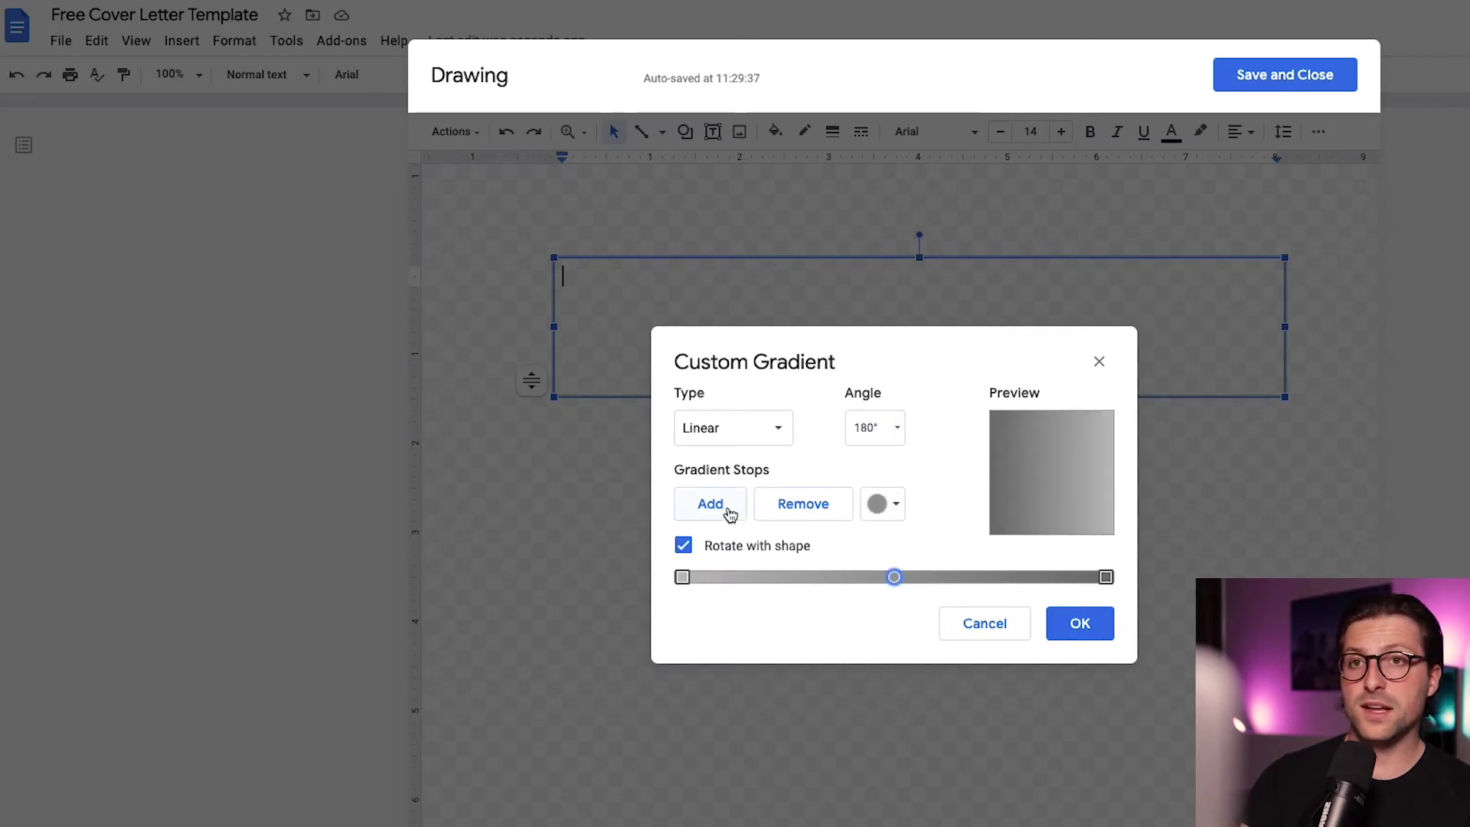
pyautogui.click(892, 515)
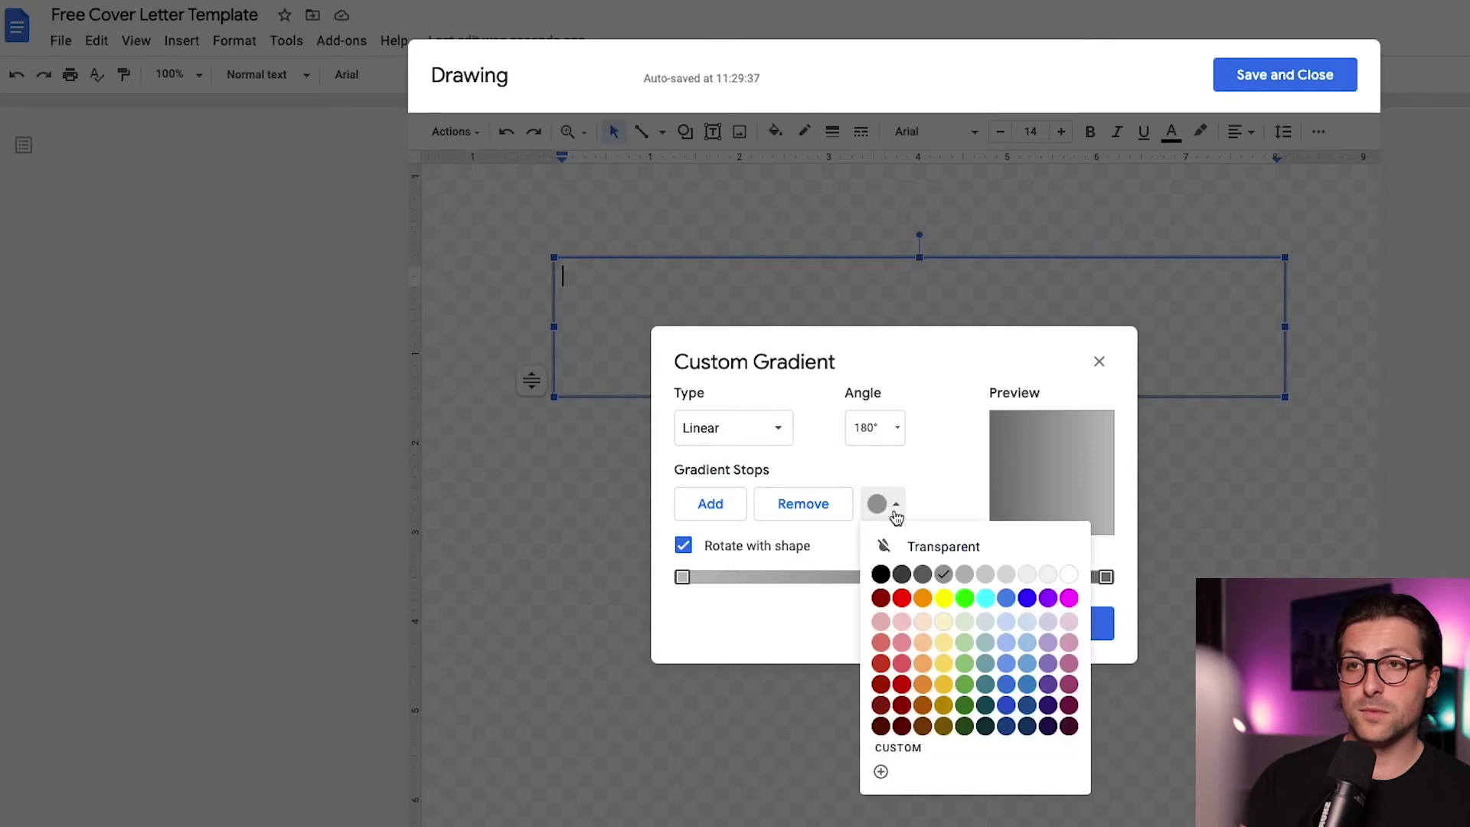
pyautogui.click(962, 598)
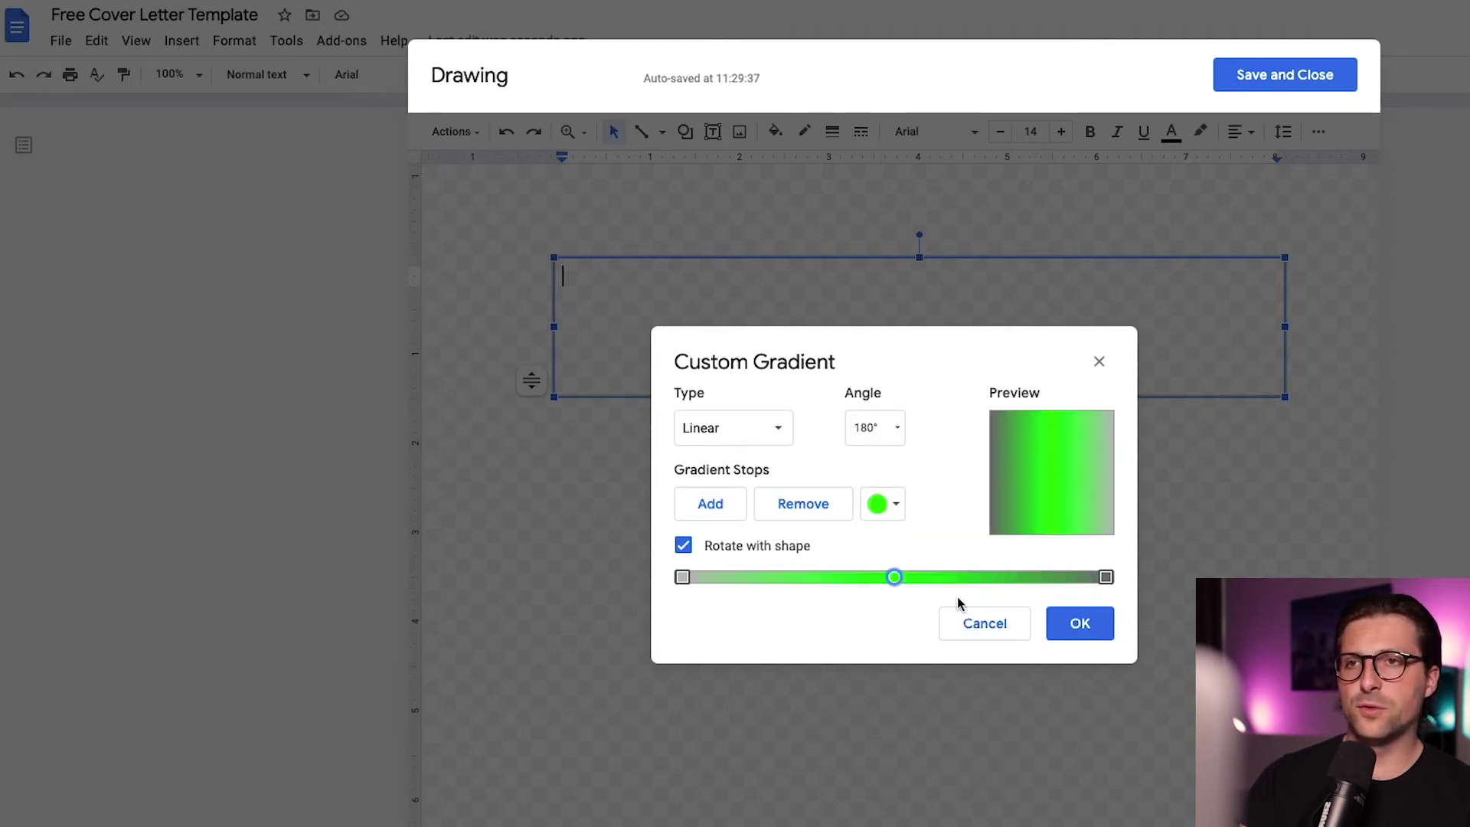
pyautogui.click(829, 516)
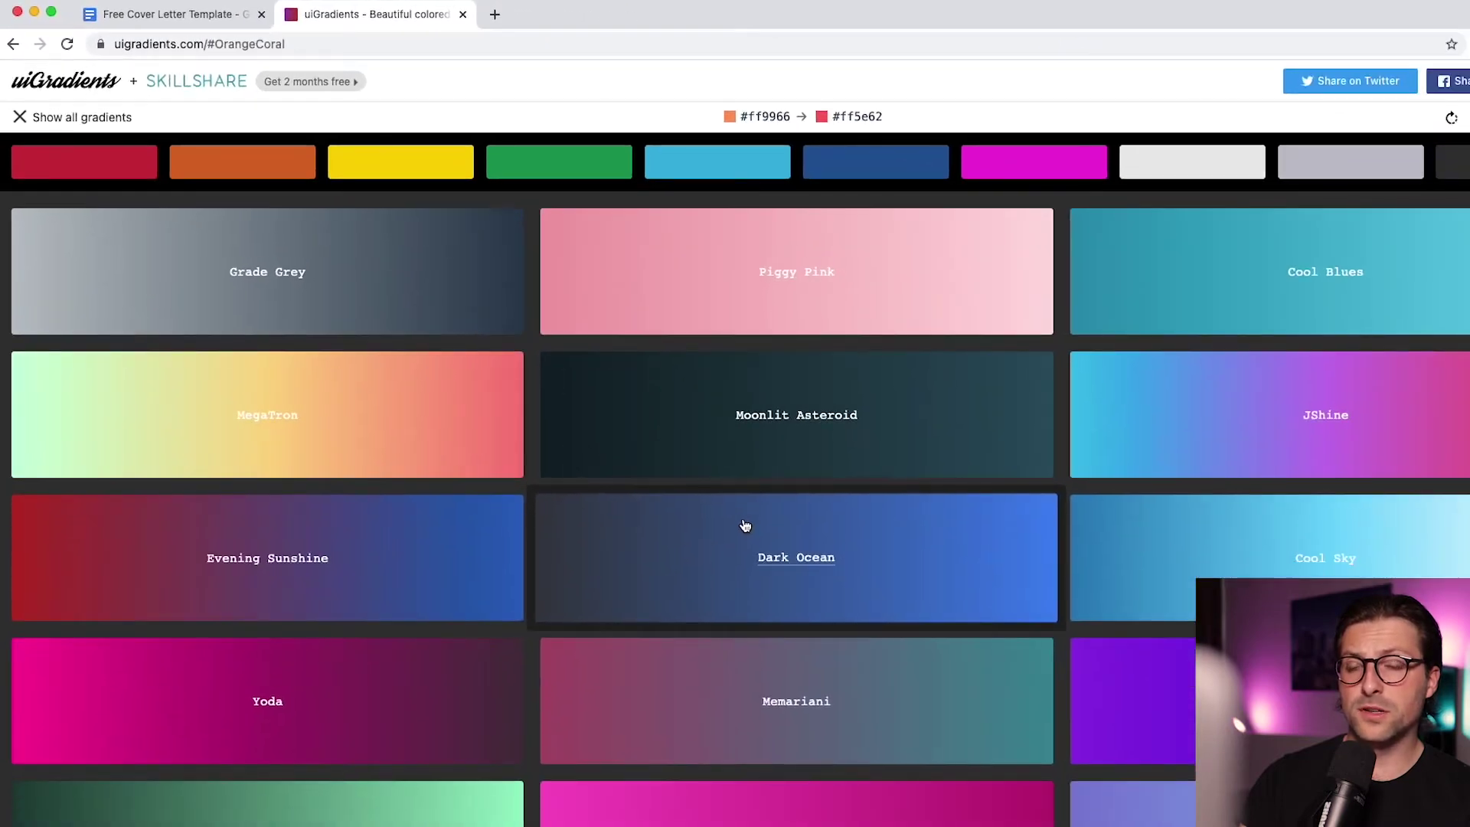
pyautogui.press('super+f')
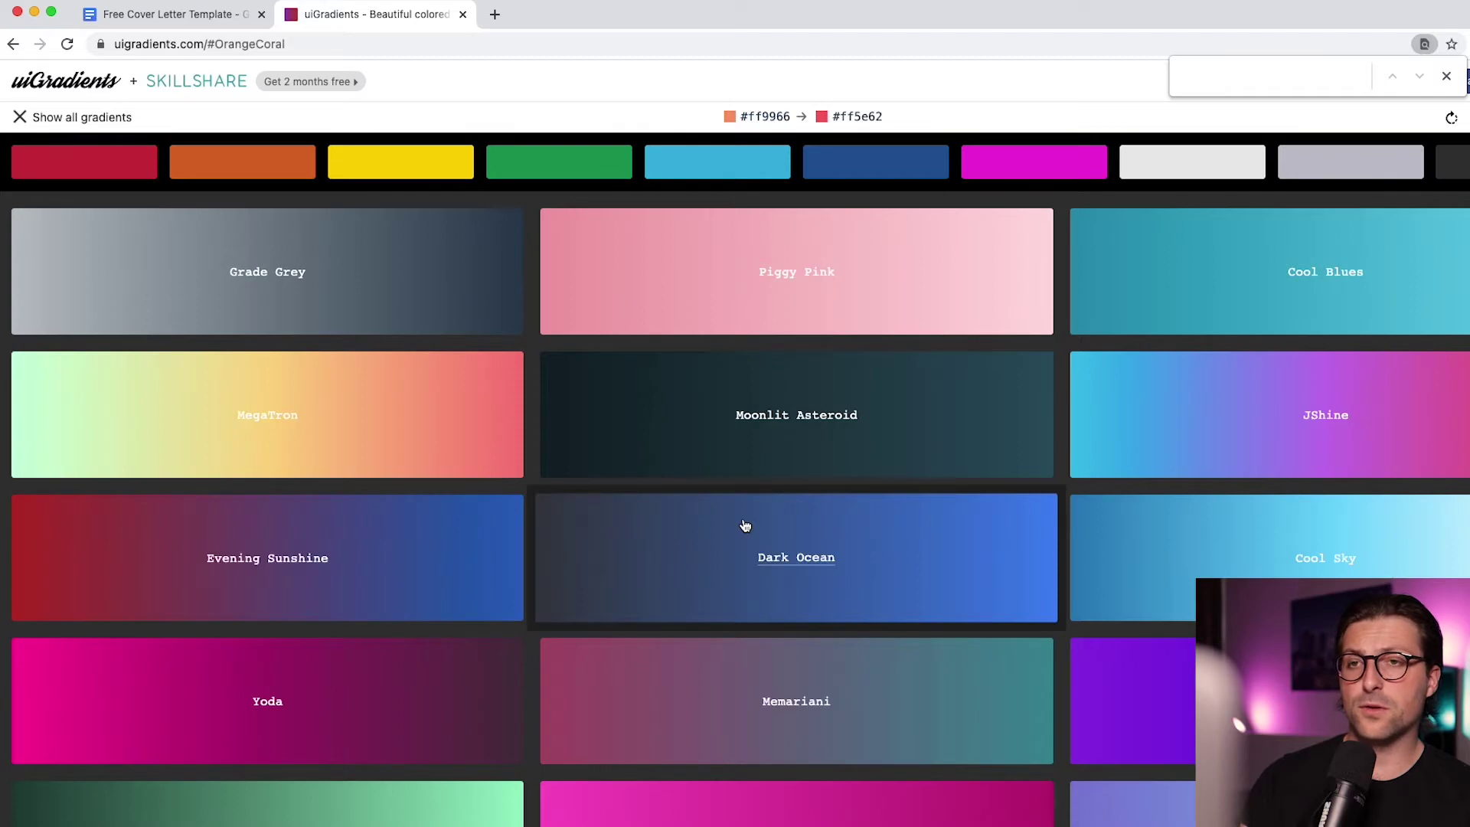
# Search uiGradients for 'vice' and copy Vice City's first colour code #3494e6
pyautogui.write('YouTube')
pyautogui.press('super+a')
pyautogui.write('Facebook')
pyautogui.press('super+a')
pyautogui.write('Netfli')
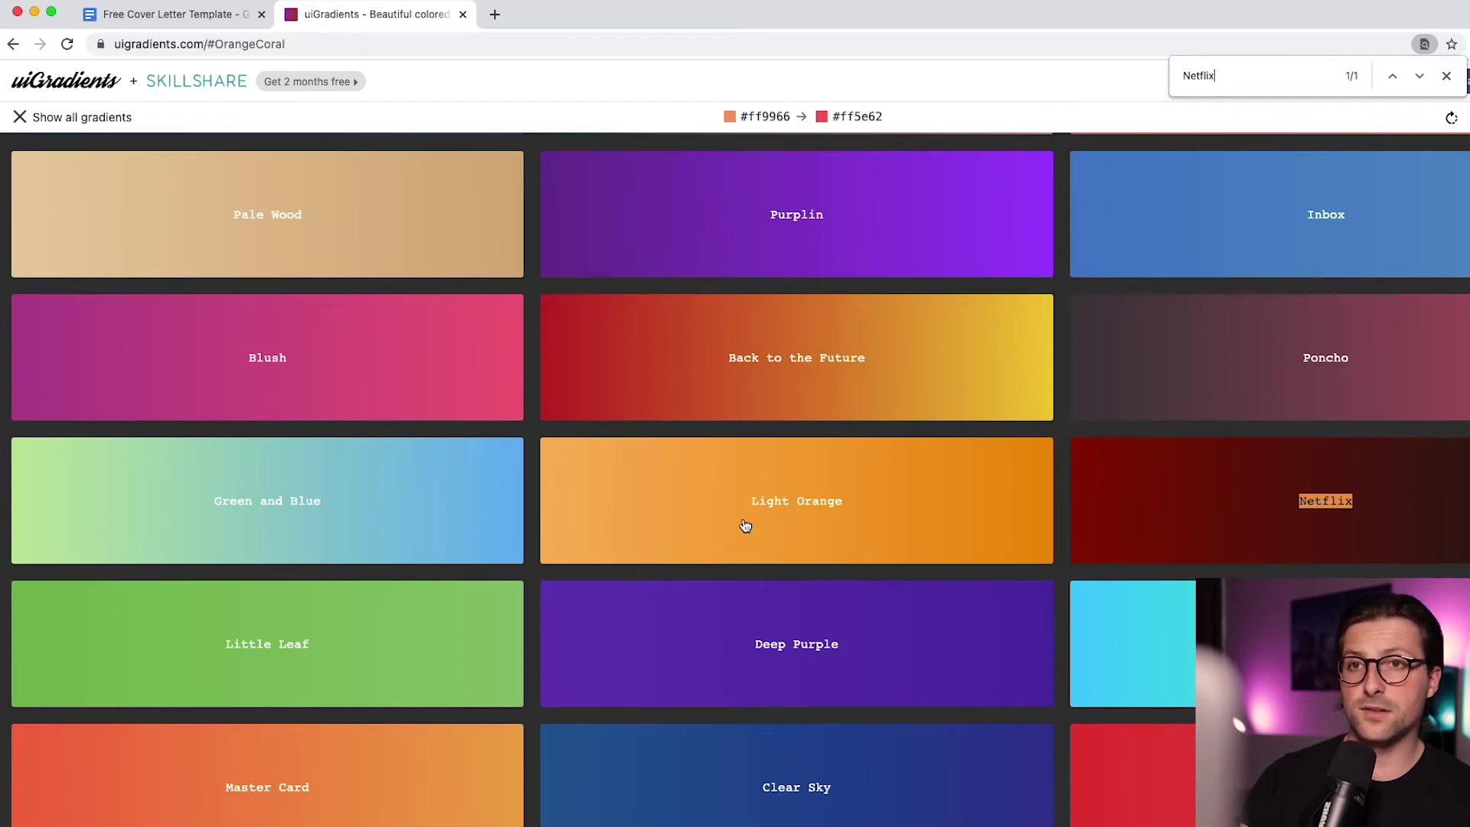
pyautogui.press('super+f')
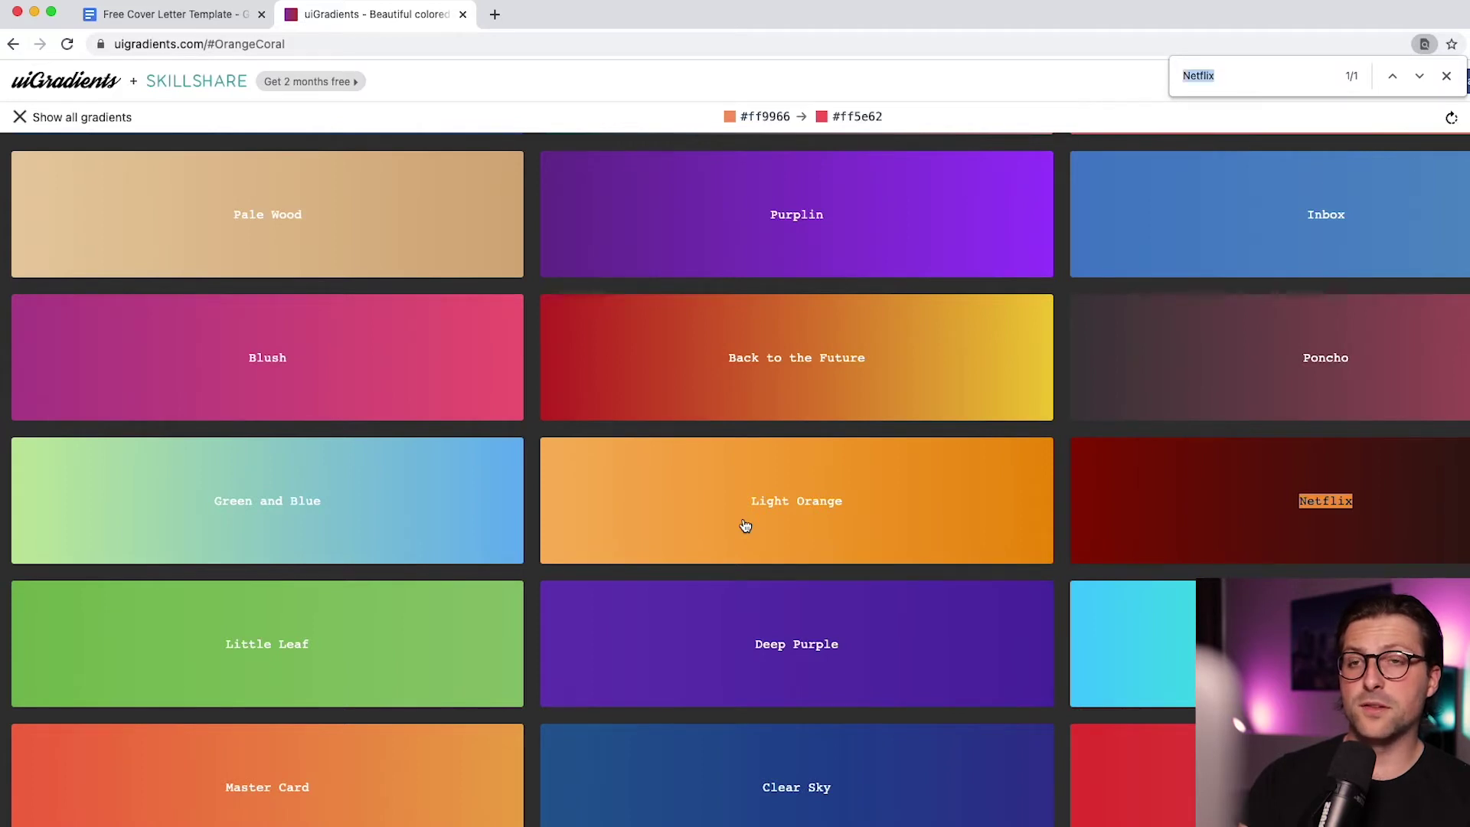
pyautogui.write('vice')
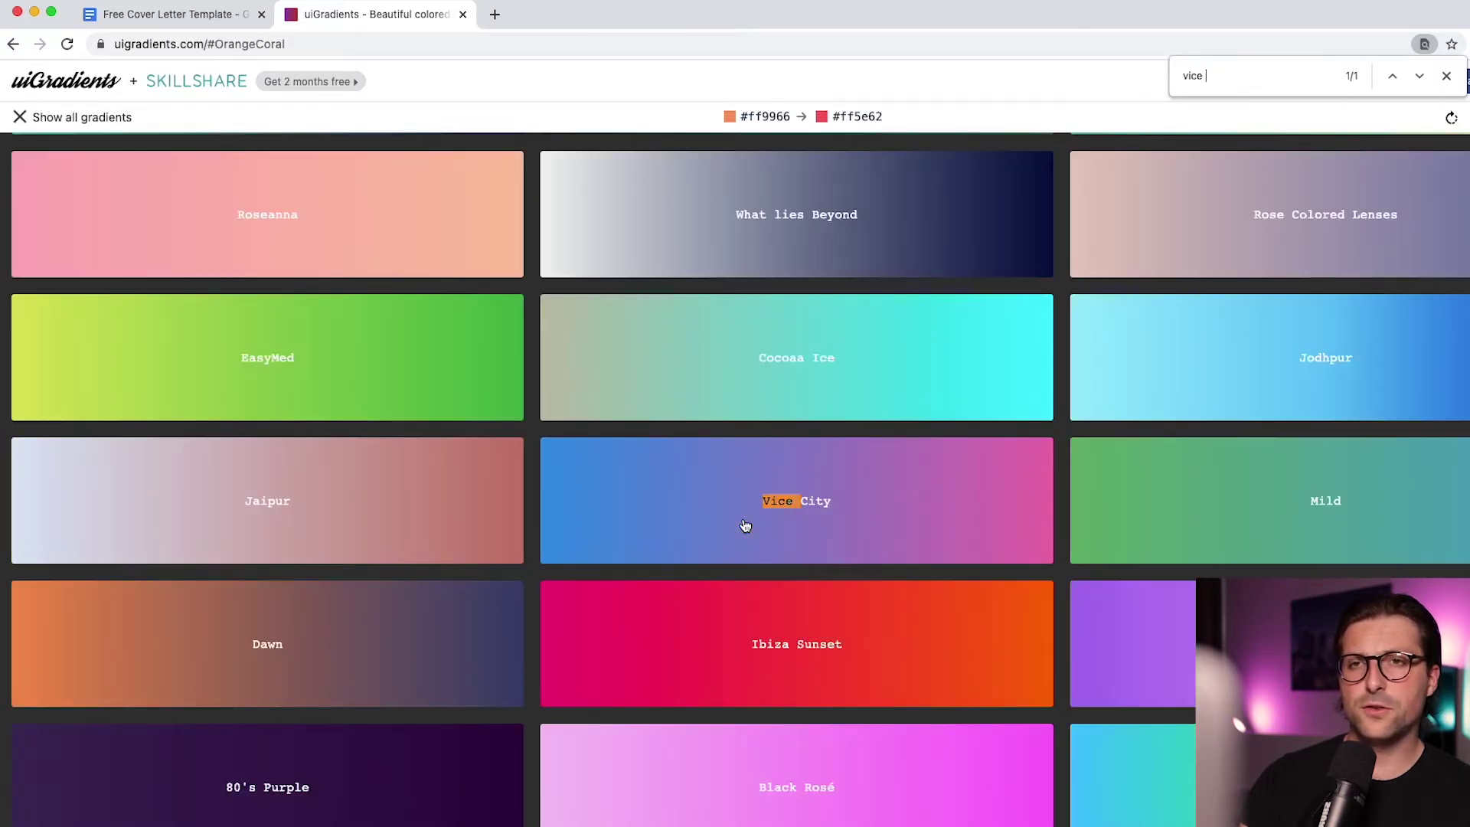
pyautogui.click(745, 525)
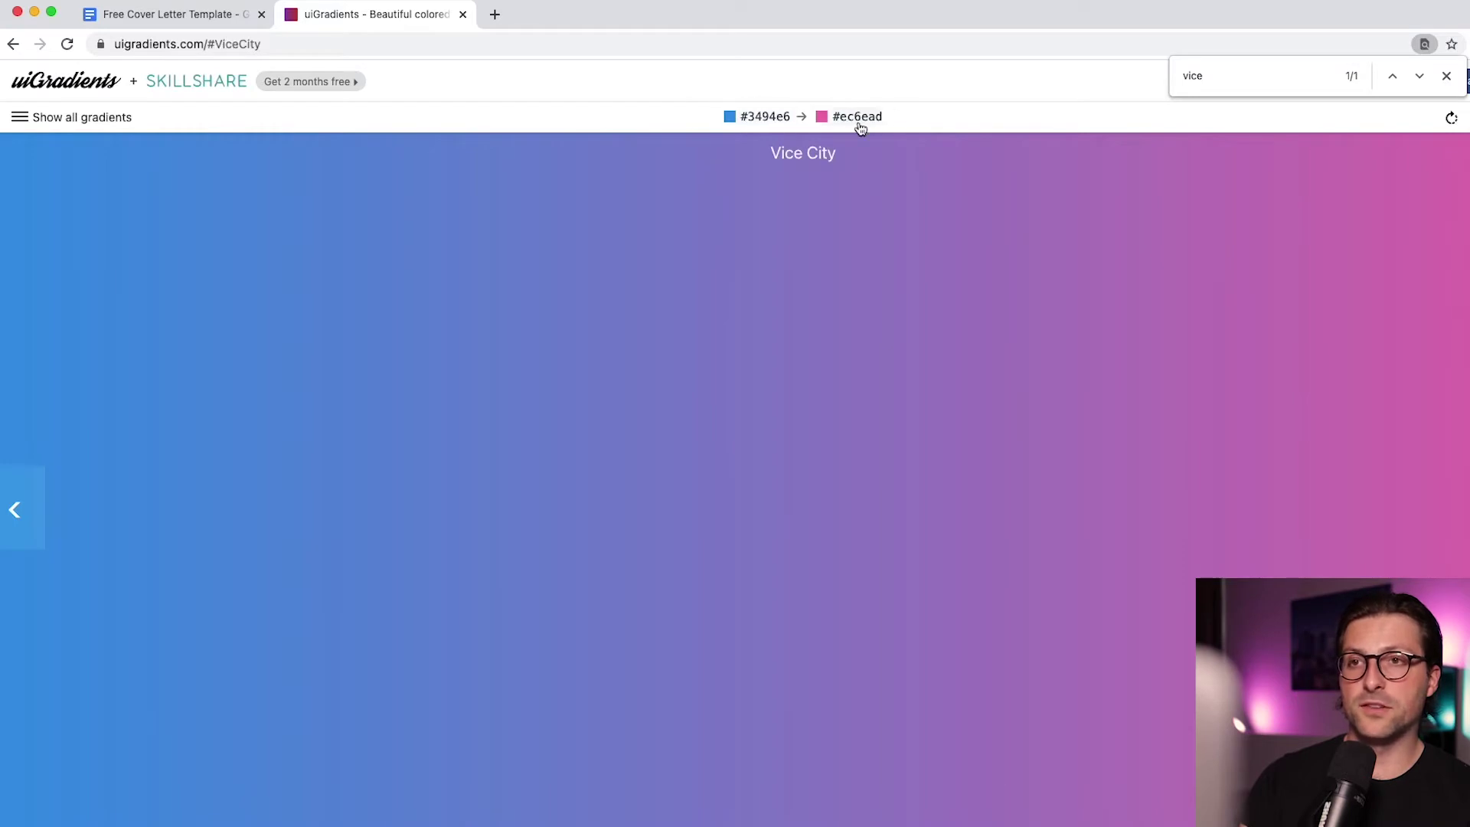
pyautogui.click(757, 121)
pyautogui.press('super+1')
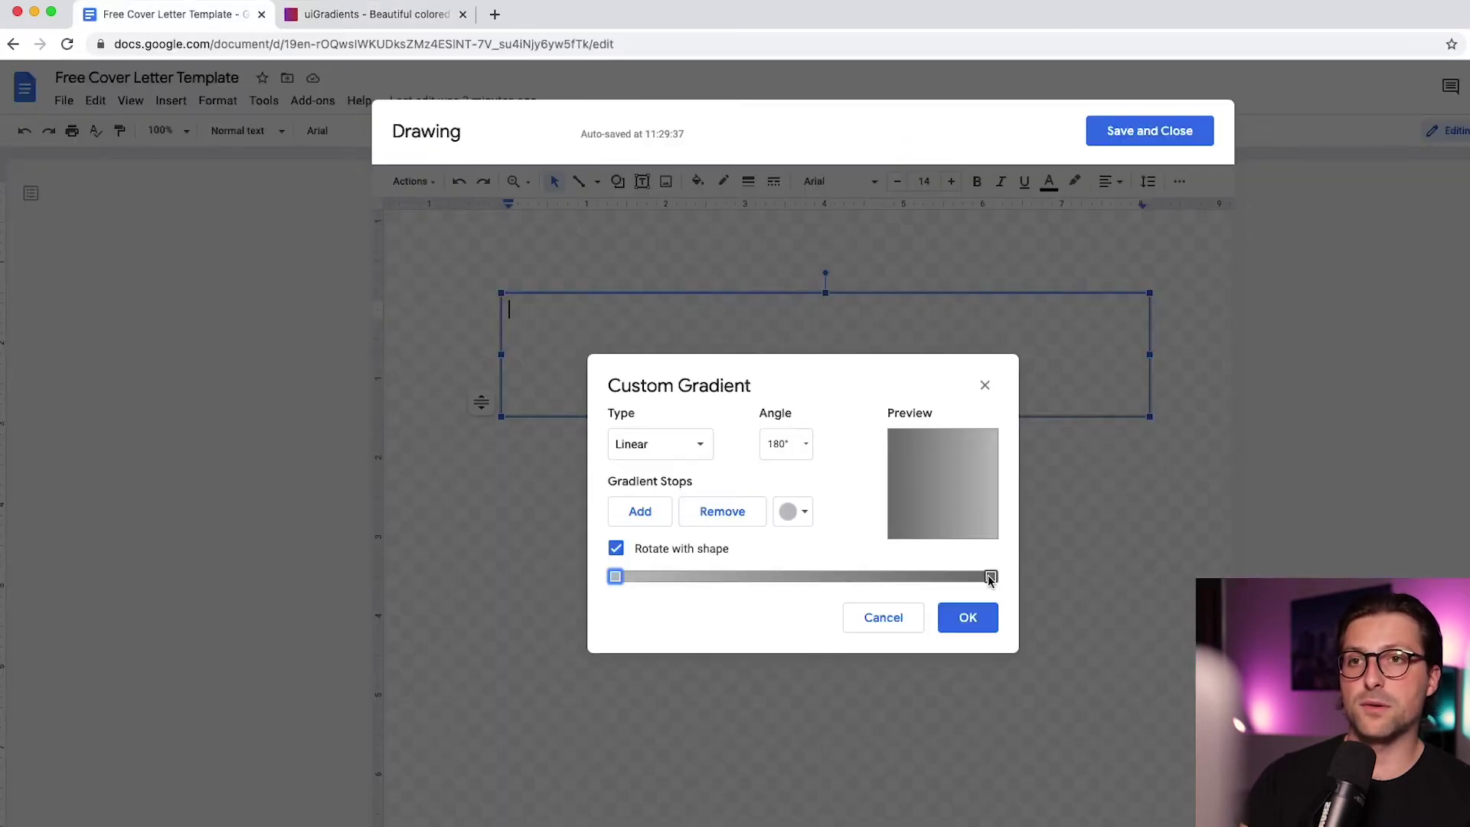
# Set the gradient stops to Vice City's blue #3494e6 and pink, and apply the fill
pyautogui.click(802, 514)
pyautogui.click(792, 735)
pyautogui.press('super+v')
pyautogui.click(1075, 651)
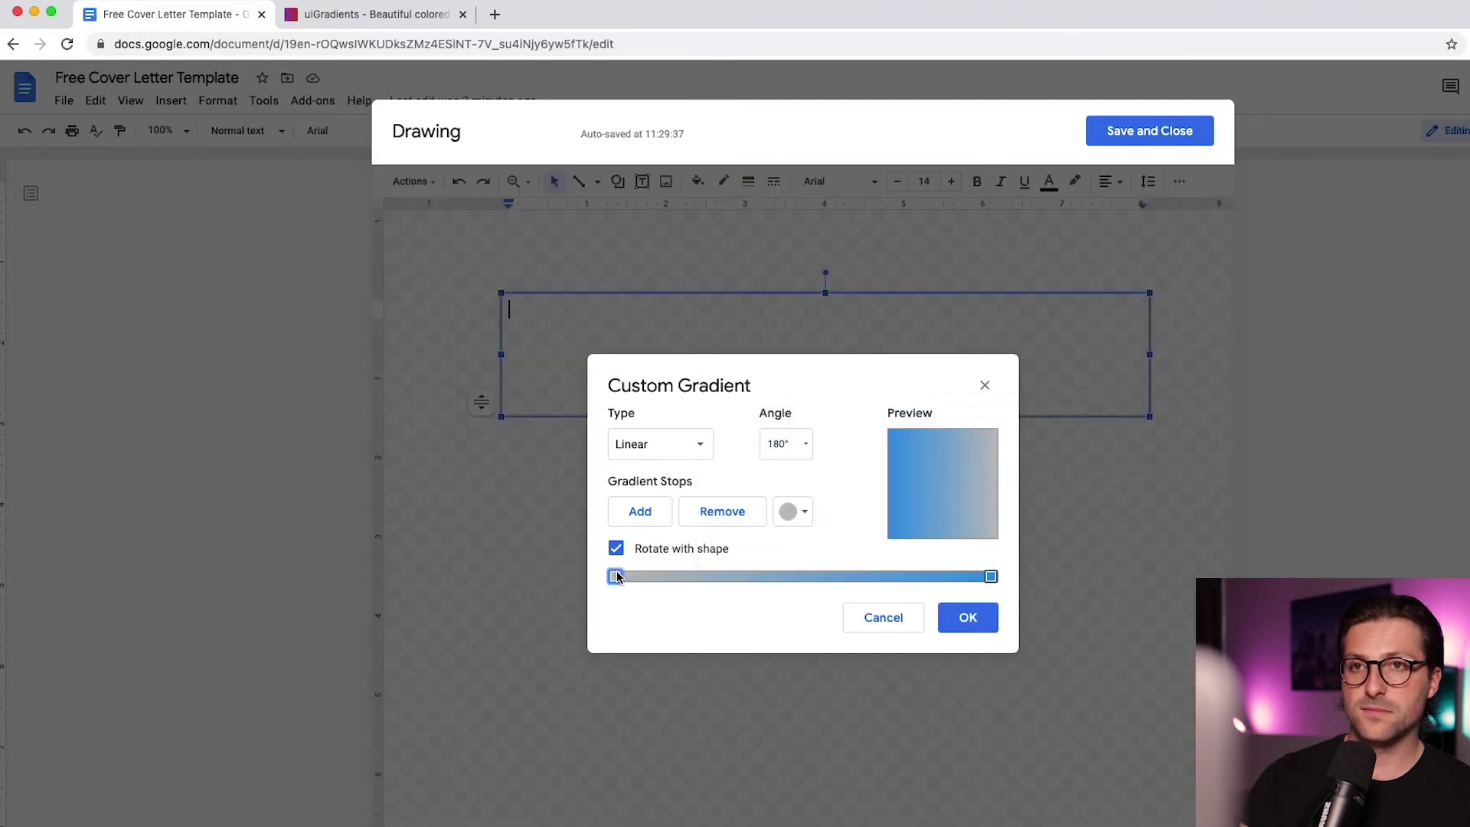
pyautogui.press('super+2')
pyautogui.click(873, 118)
pyautogui.press('super+1')
pyautogui.click(801, 511)
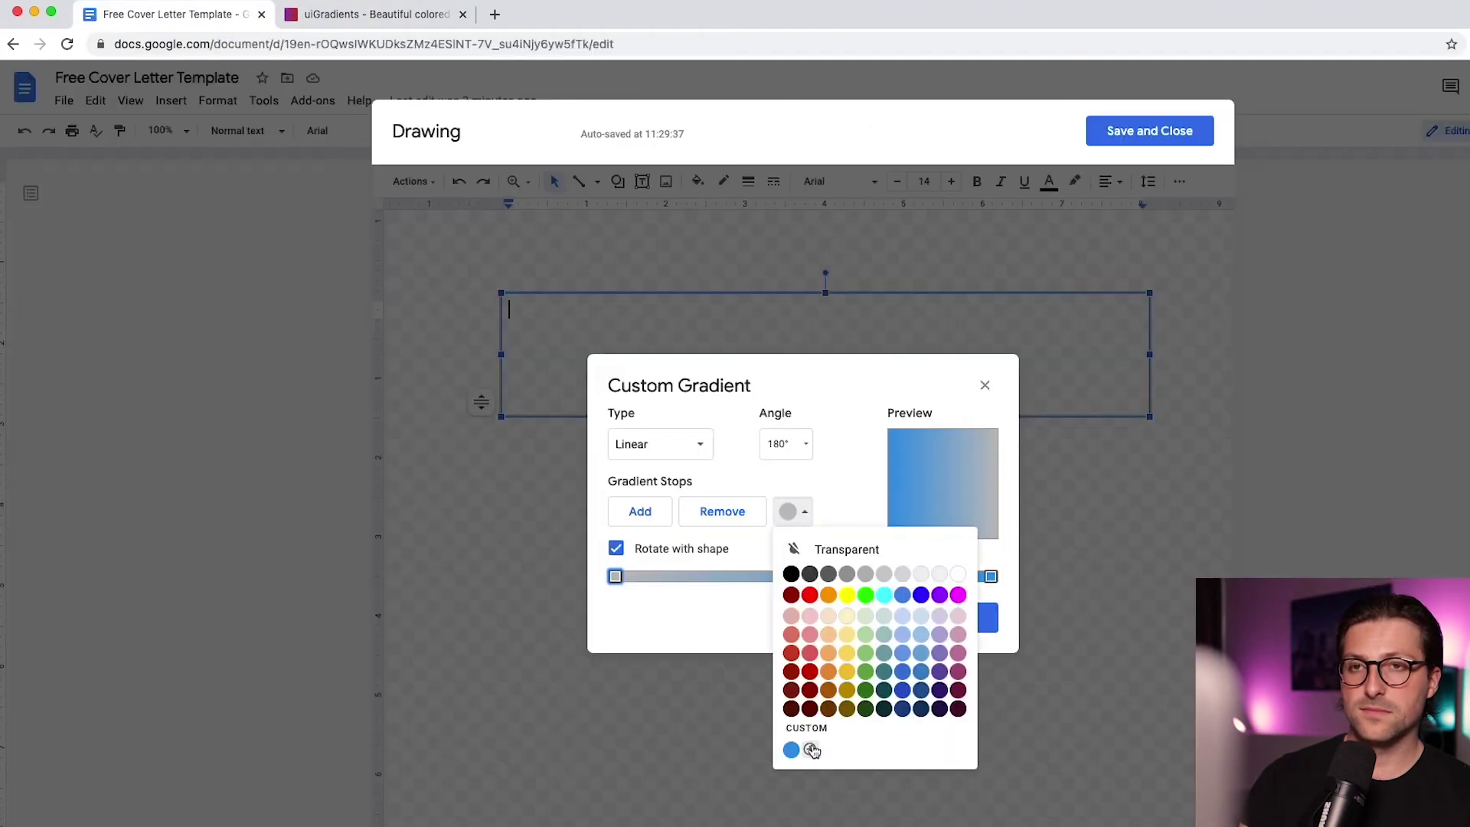
pyautogui.click(811, 750)
pyautogui.press('super+v')
pyautogui.click(956, 648)
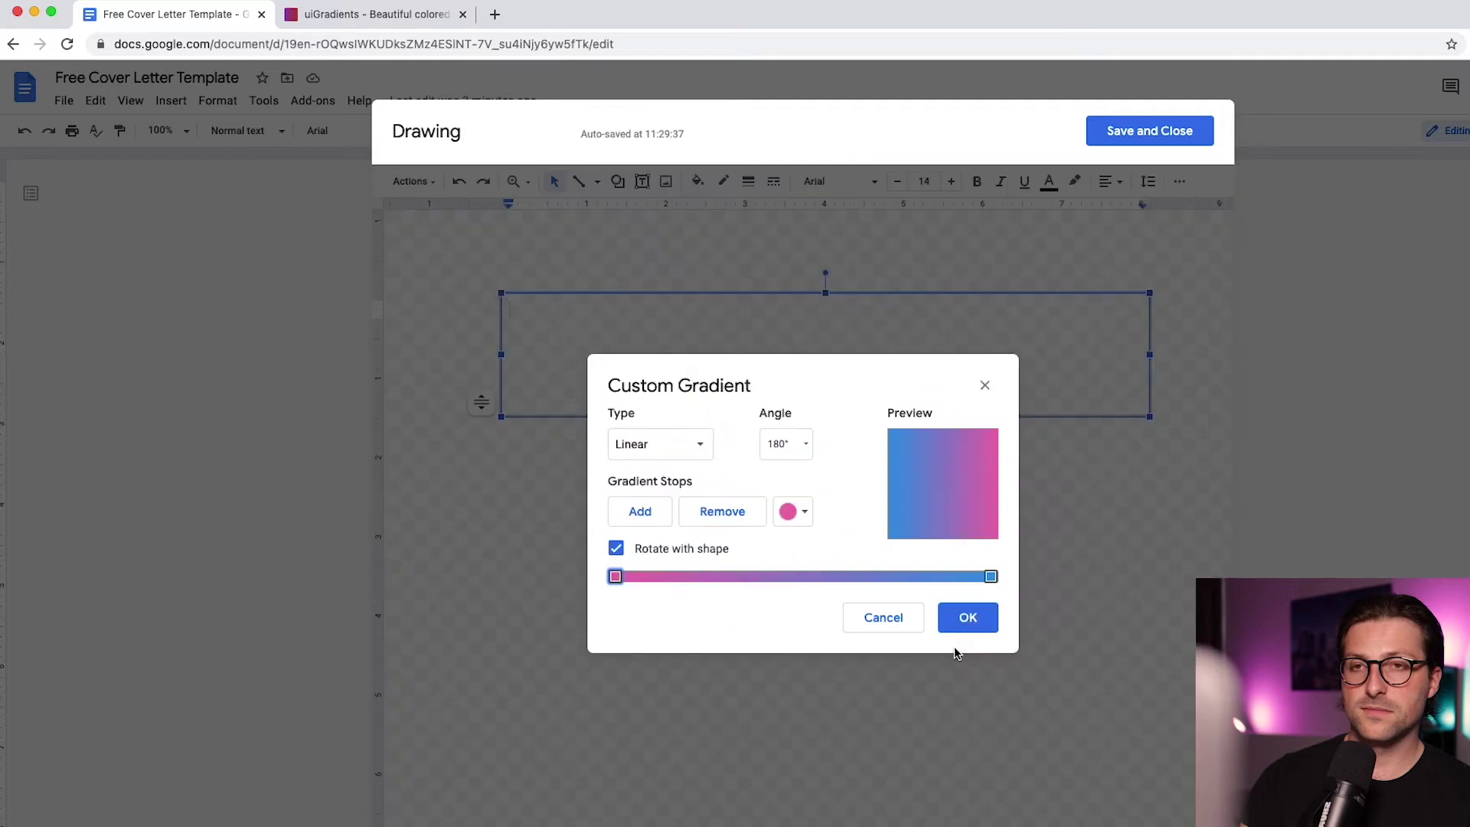
pyautogui.click(966, 618)
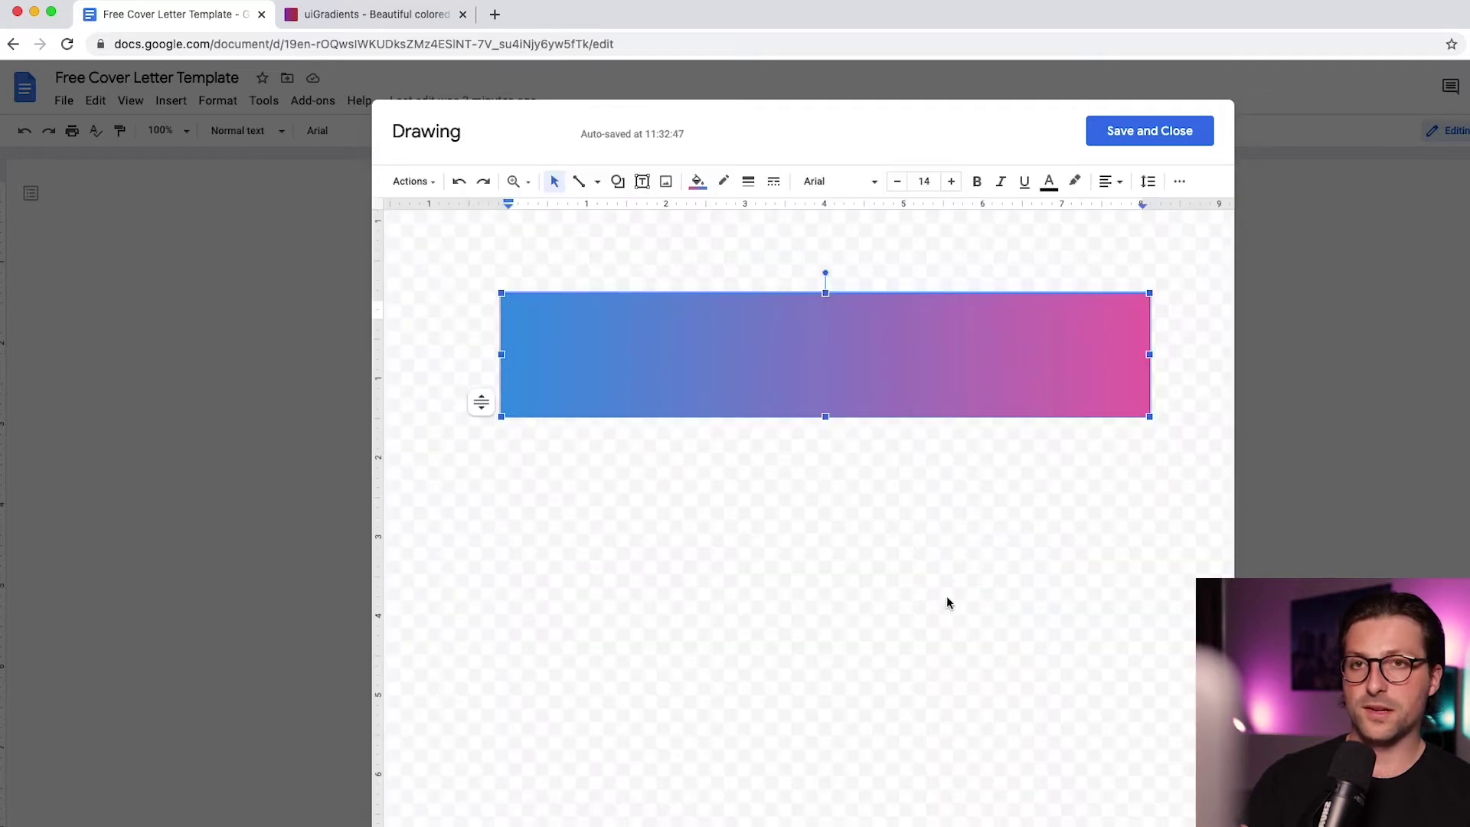
# Make the gradient box's border transparent after briefly trying black
pyautogui.click(723, 181)
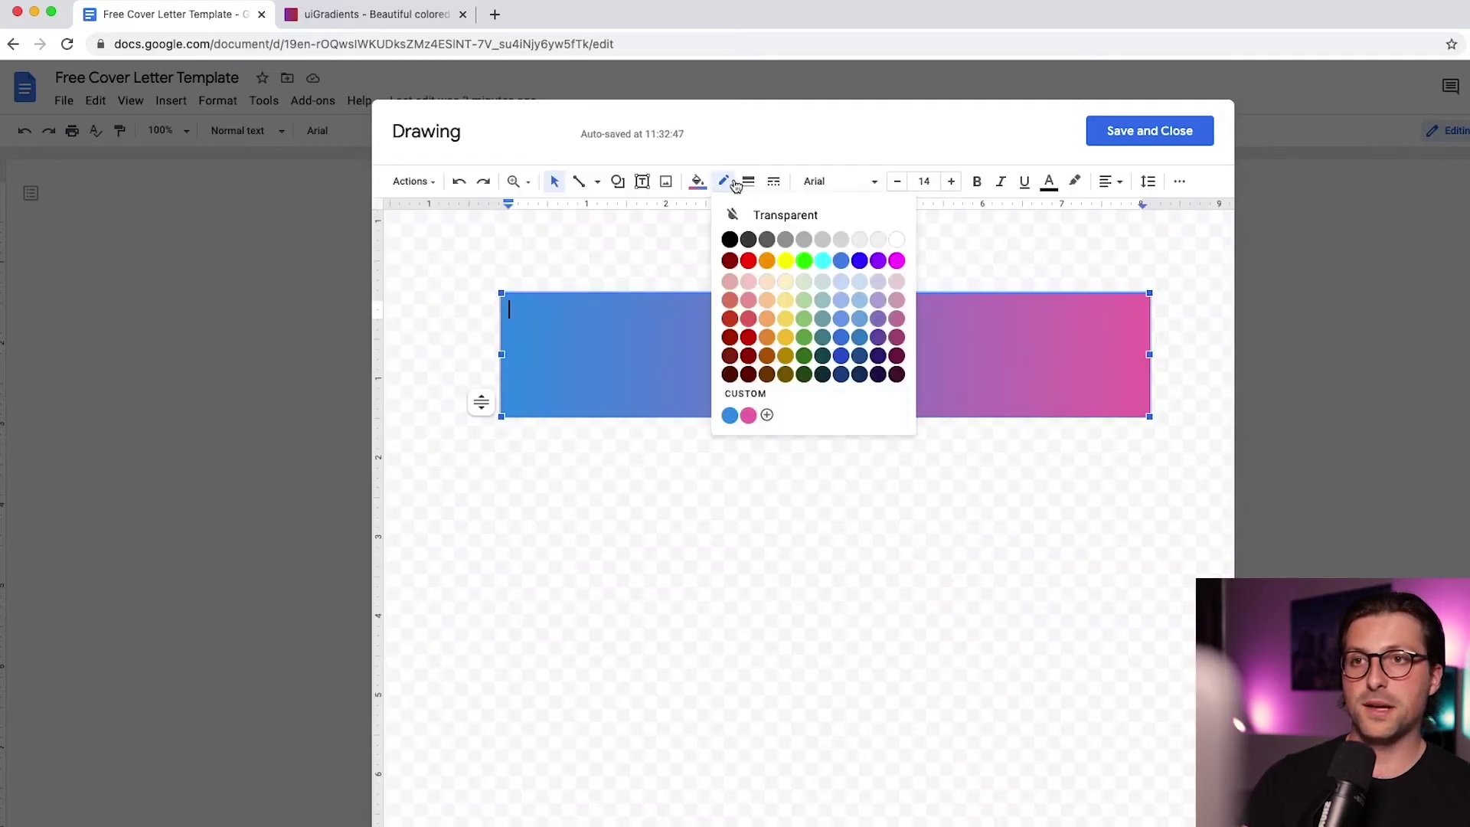
pyautogui.click(731, 240)
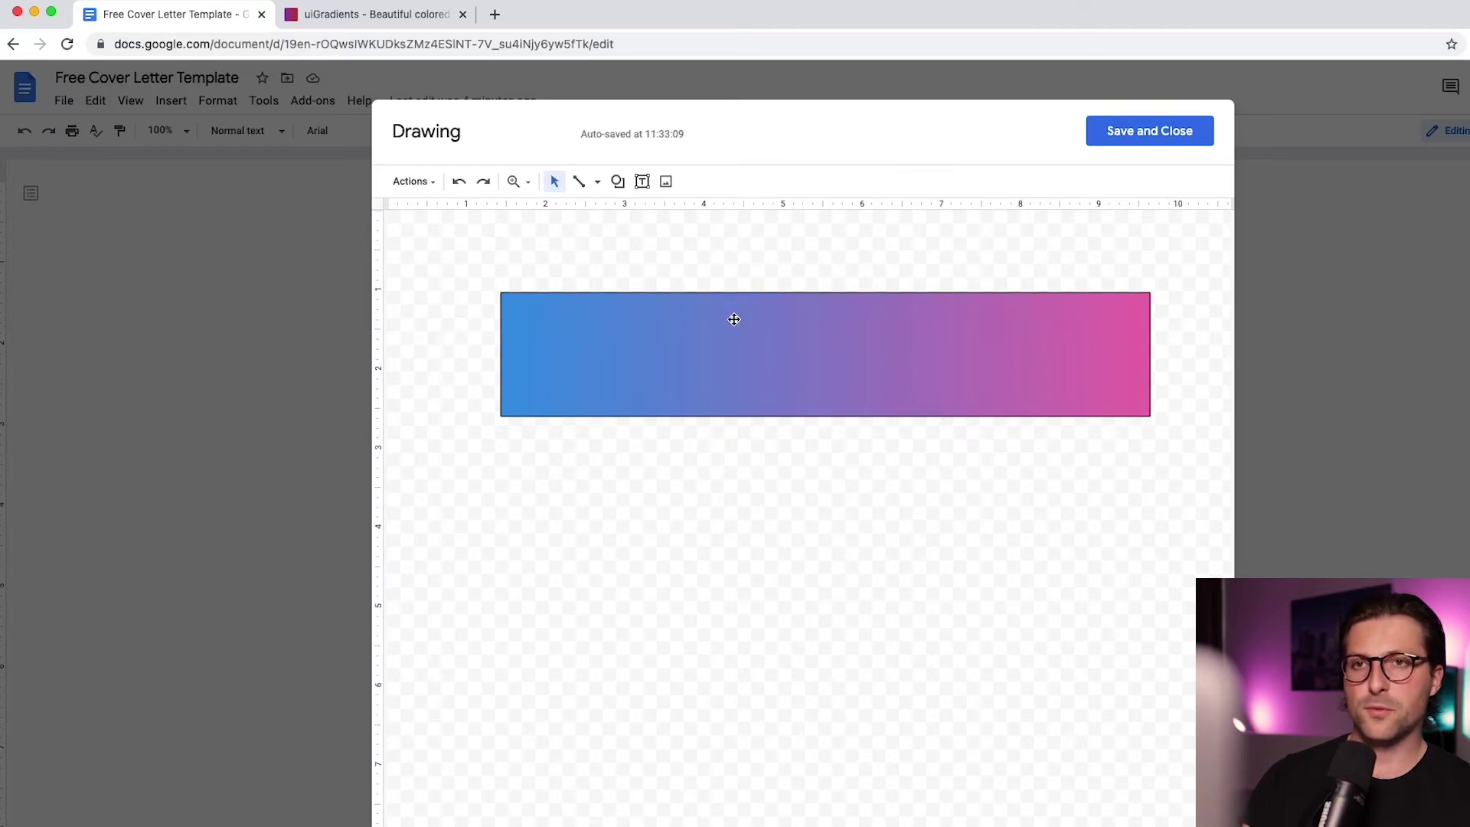
pyautogui.click(723, 180)
pyautogui.click(759, 216)
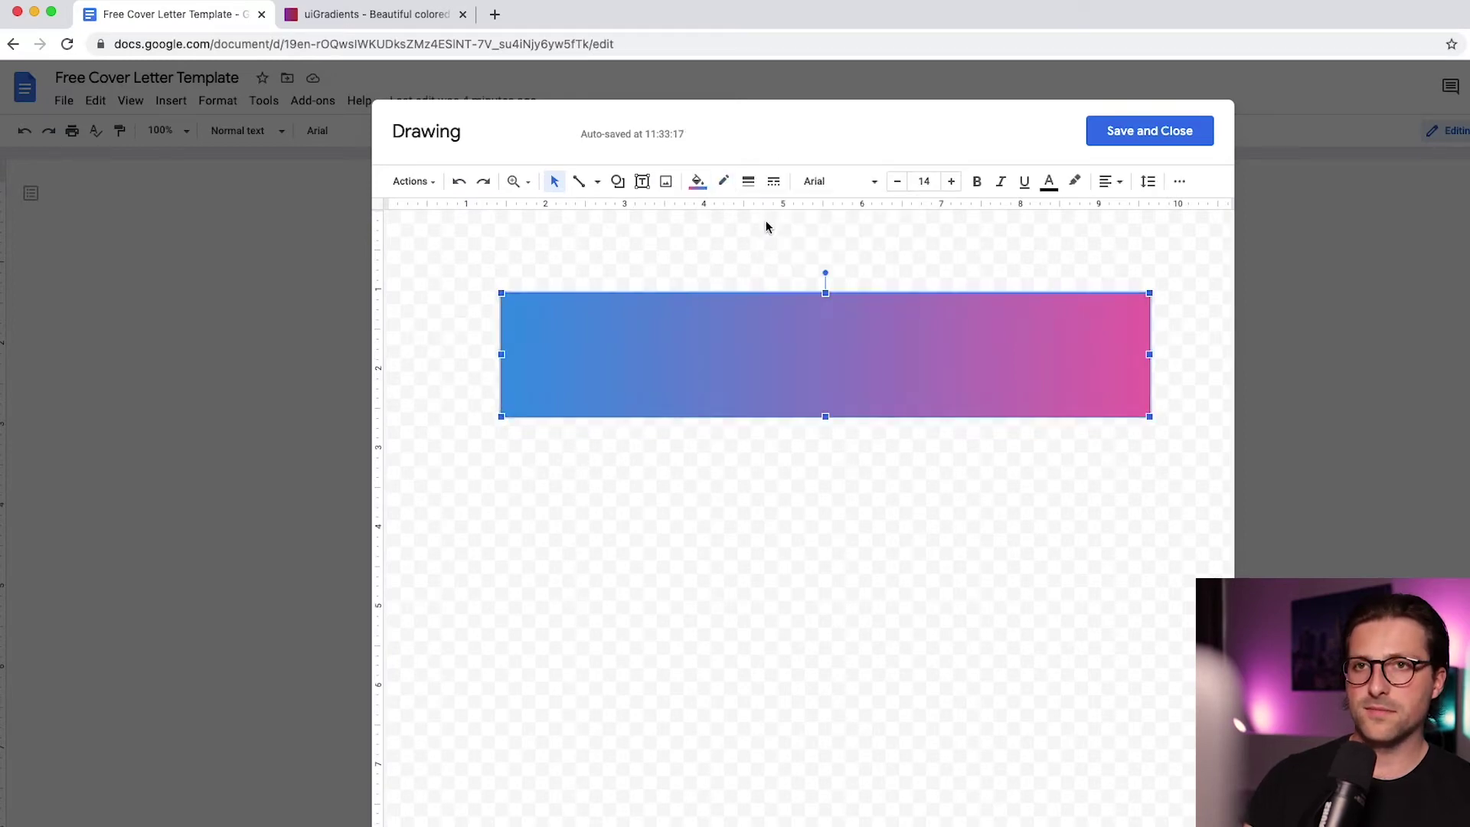
# Clear the test text from the gradient bar and choose a light text colour
pyautogui.doubleClick(744, 317)
pyautogui.write('wyui')
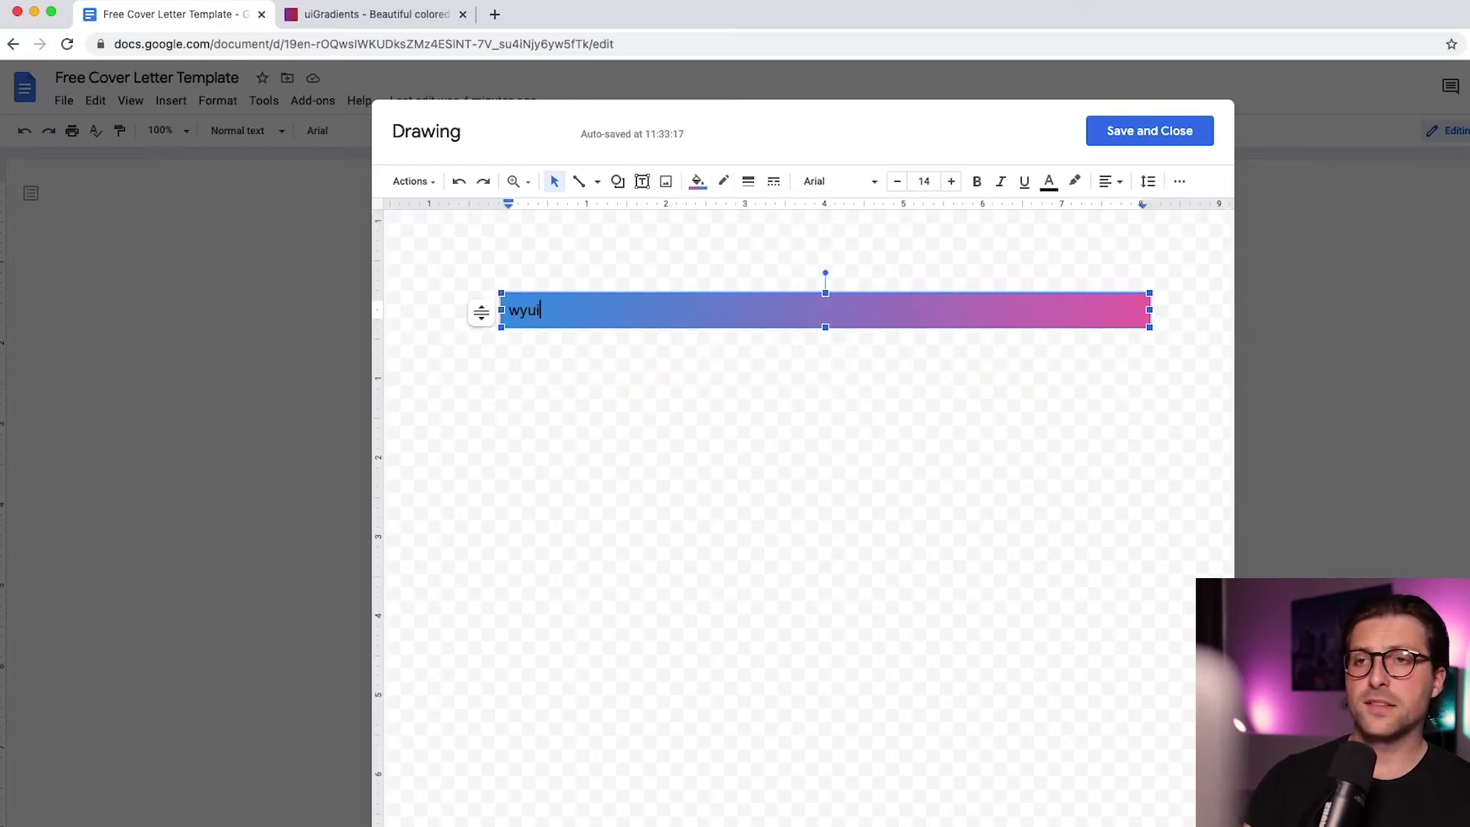
pyautogui.press('BackSpace')
pyautogui.press('BackSpace')
pyautogui.press('BackSpace')
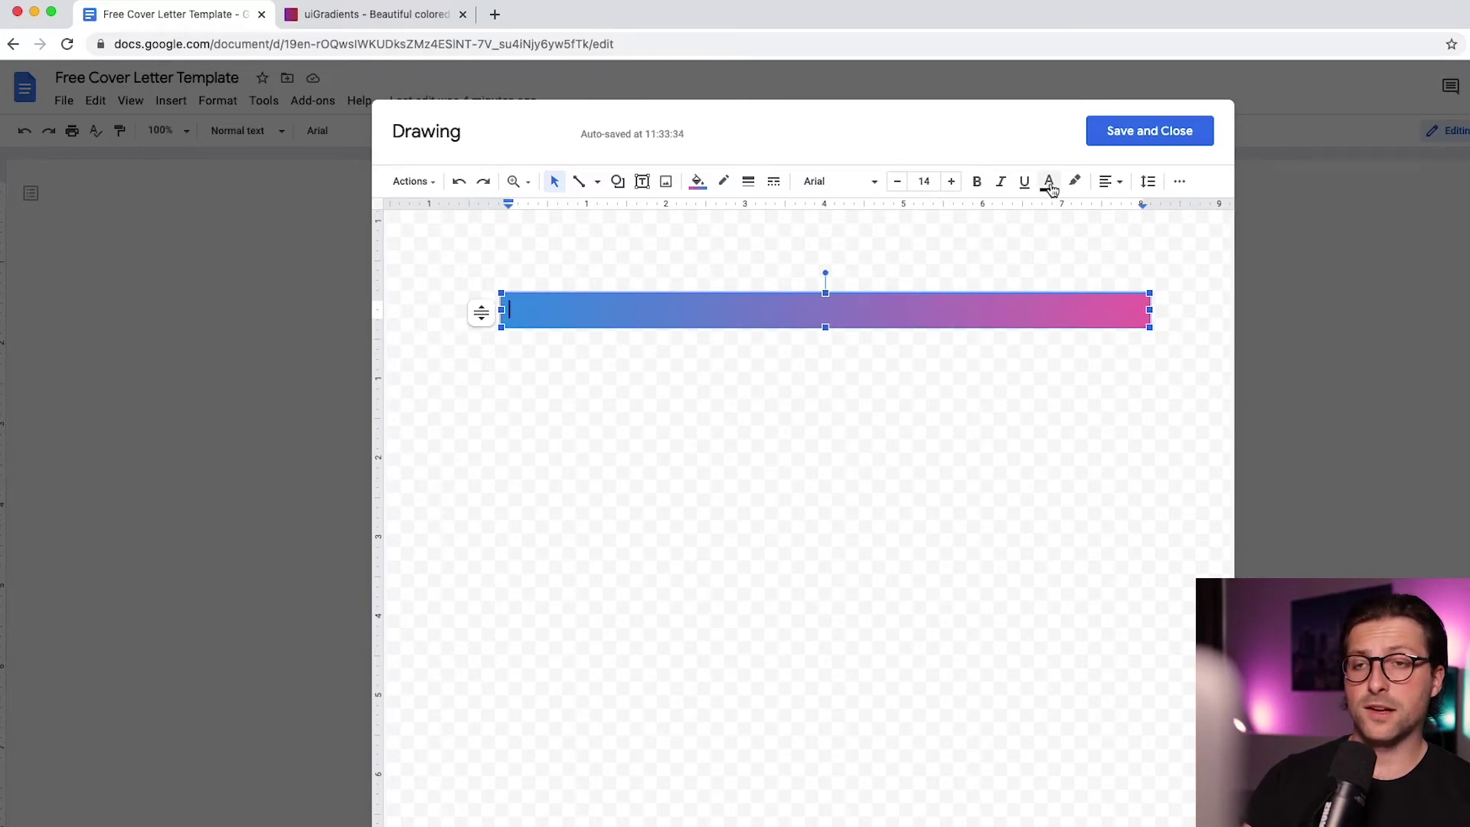
pyautogui.click(1048, 181)
pyautogui.click(1045, 211)
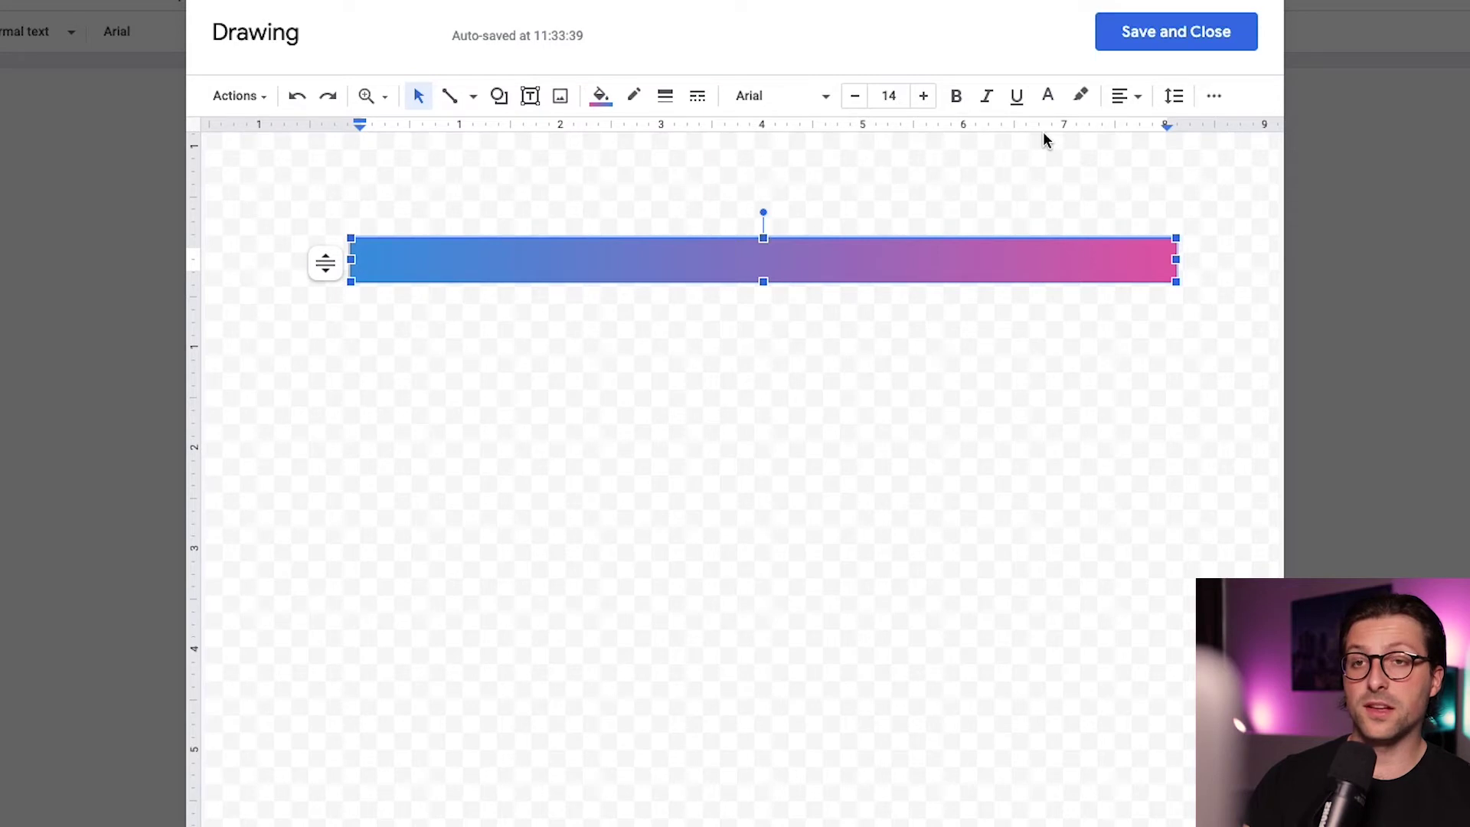
# Add a centred, bold 24-pt 'Name Surname', then start the 'Los Angeles, CA |' contact line with a placeholder e-mail
pyautogui.write('Name Surname')
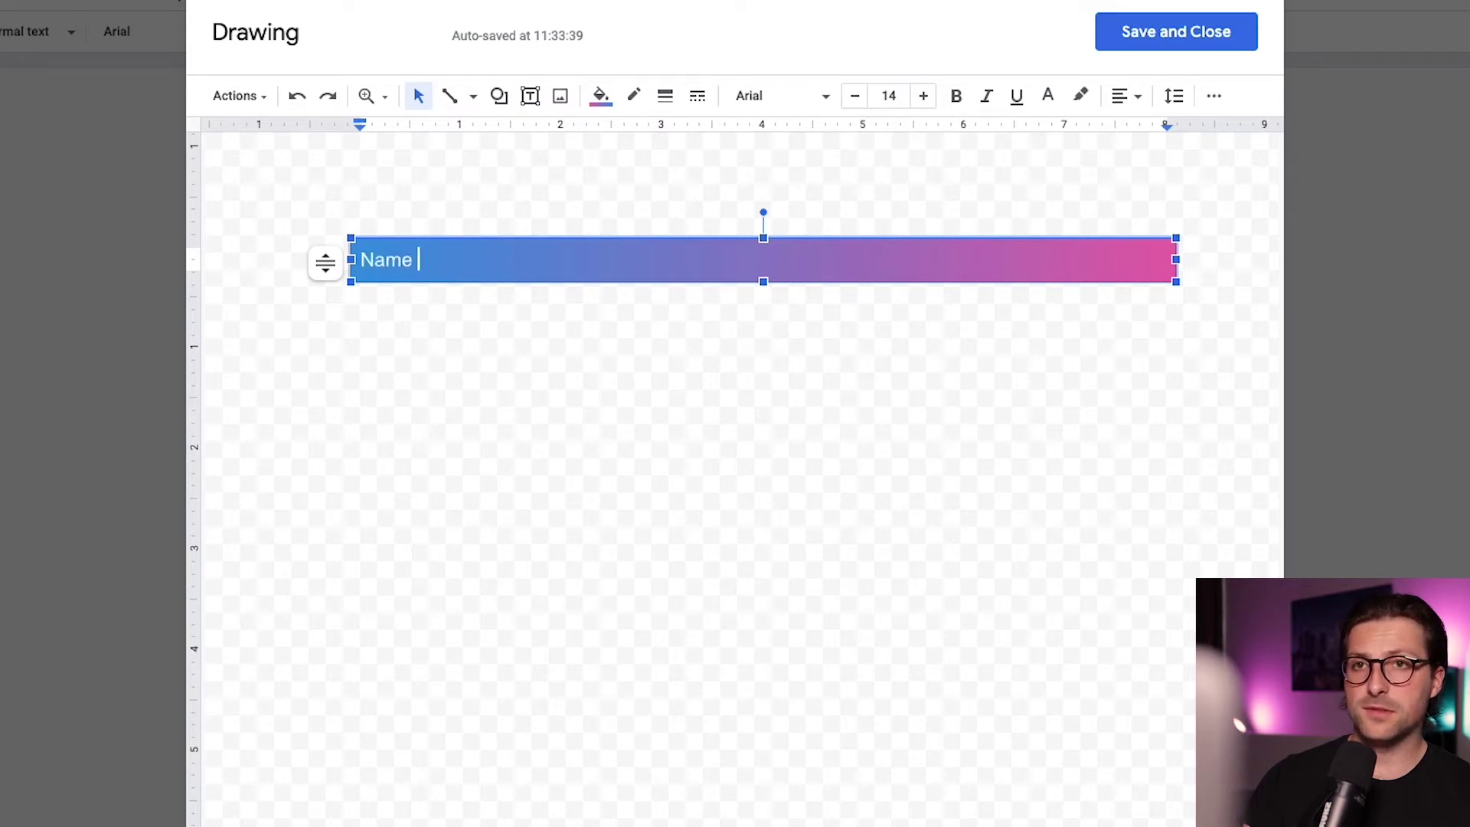
pyautogui.hotkey('ctrl', 'a')
pyautogui.click(1125, 96)
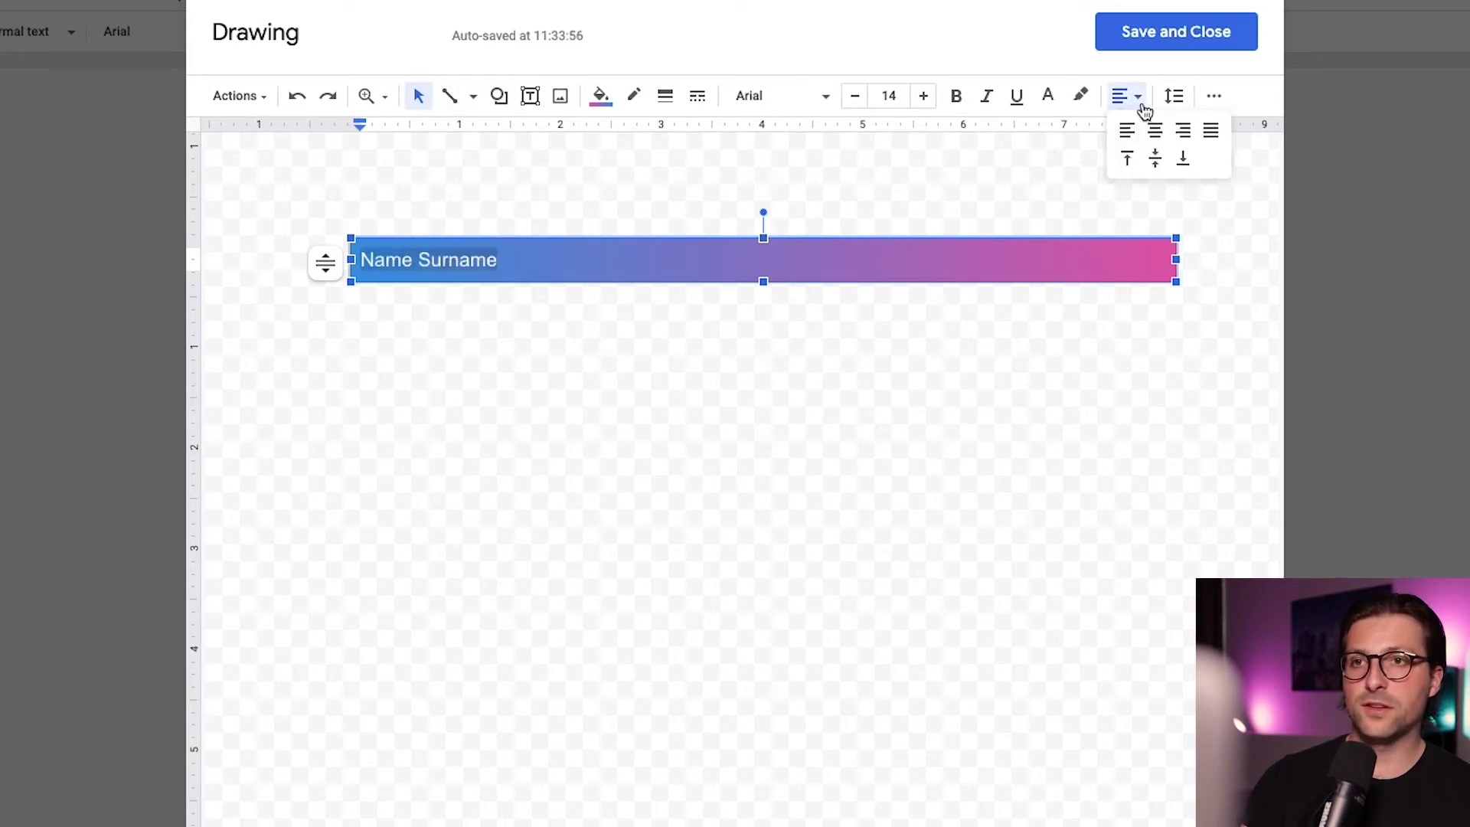
pyautogui.click(1152, 128)
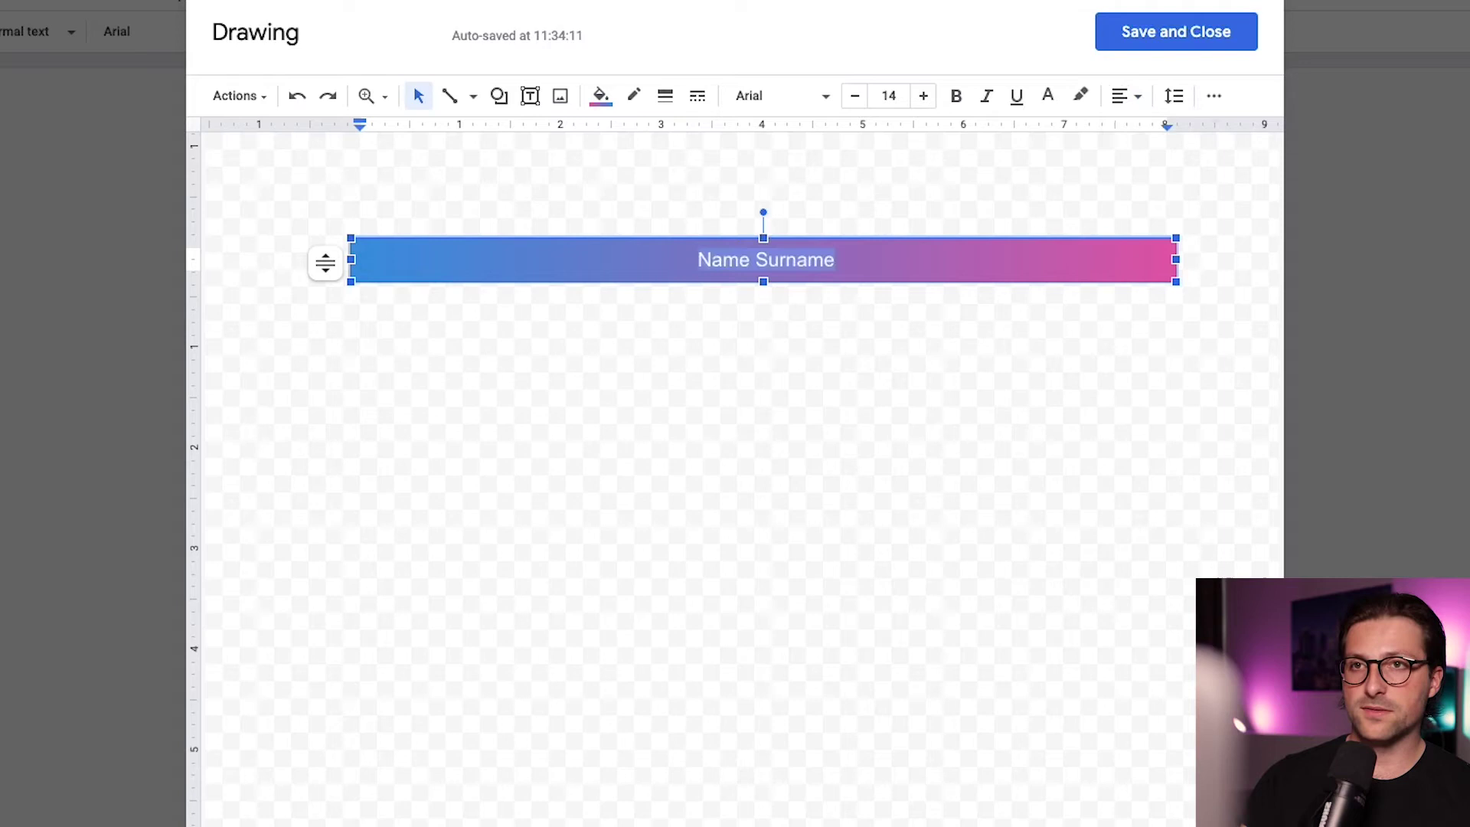
pyautogui.click(902, 97)
pyautogui.write('24')
pyautogui.press('Return')
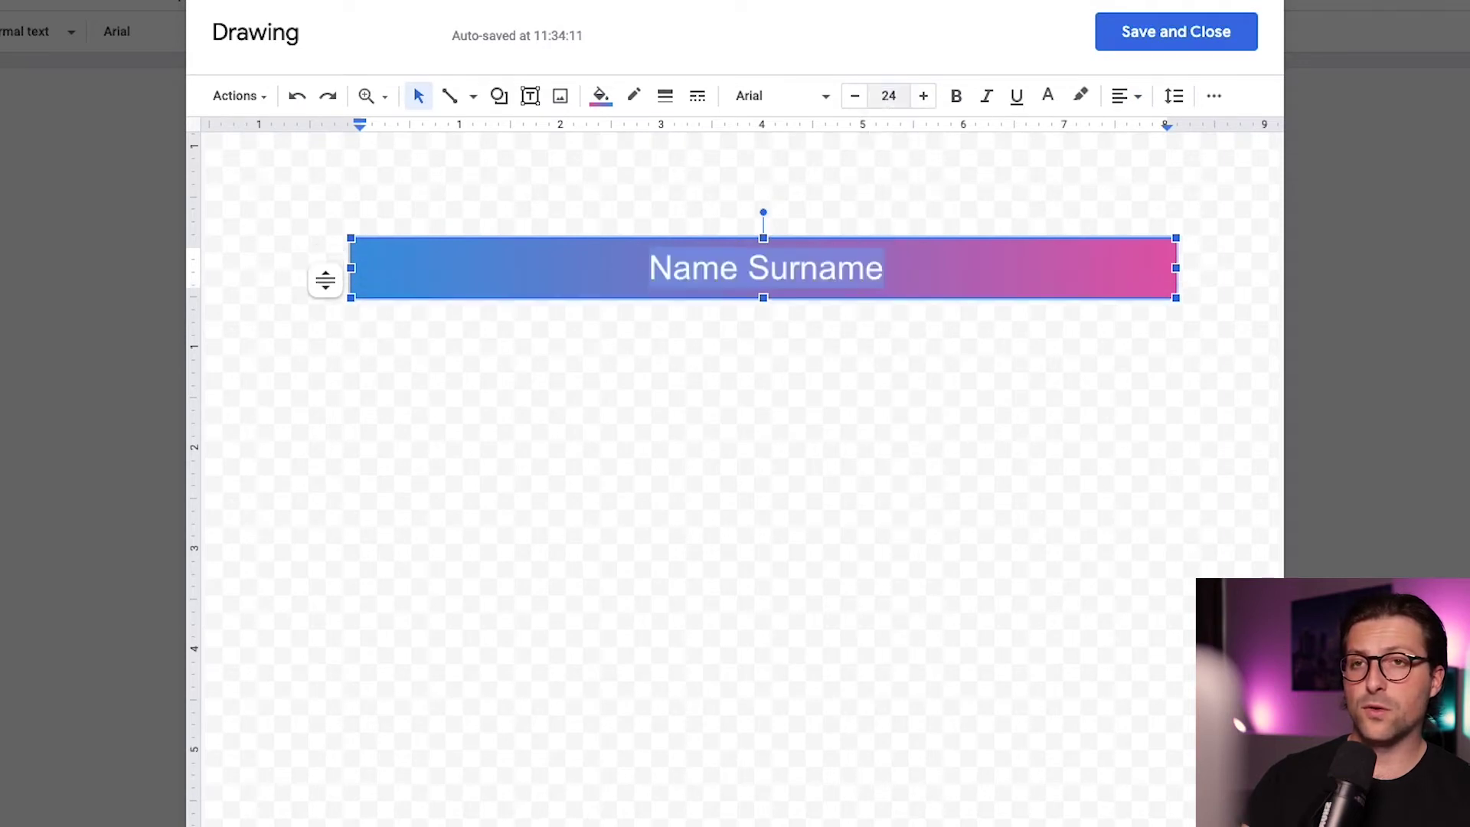
pyautogui.click(958, 105)
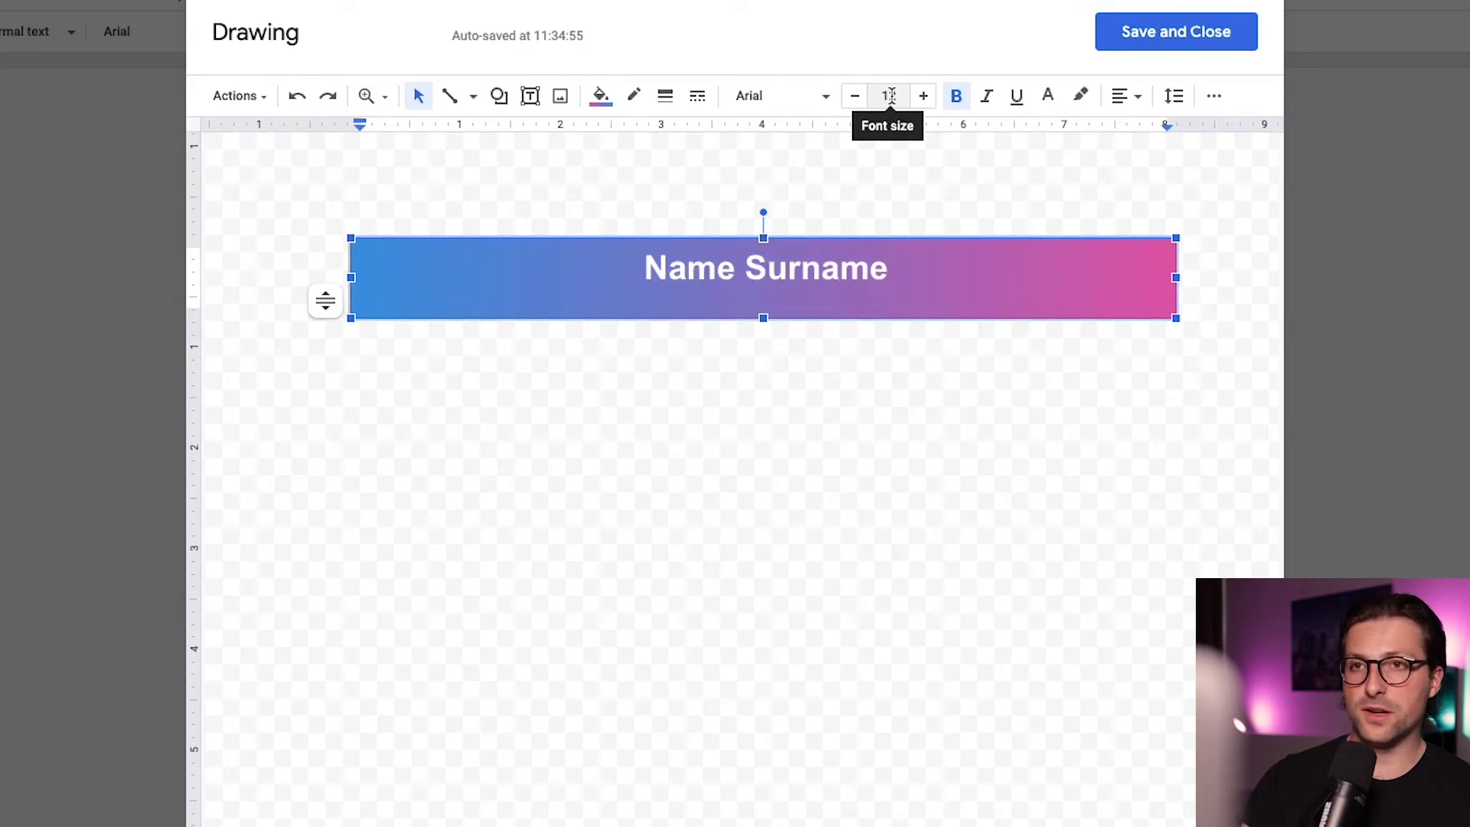
pyautogui.write('Los Angeles, CA |')
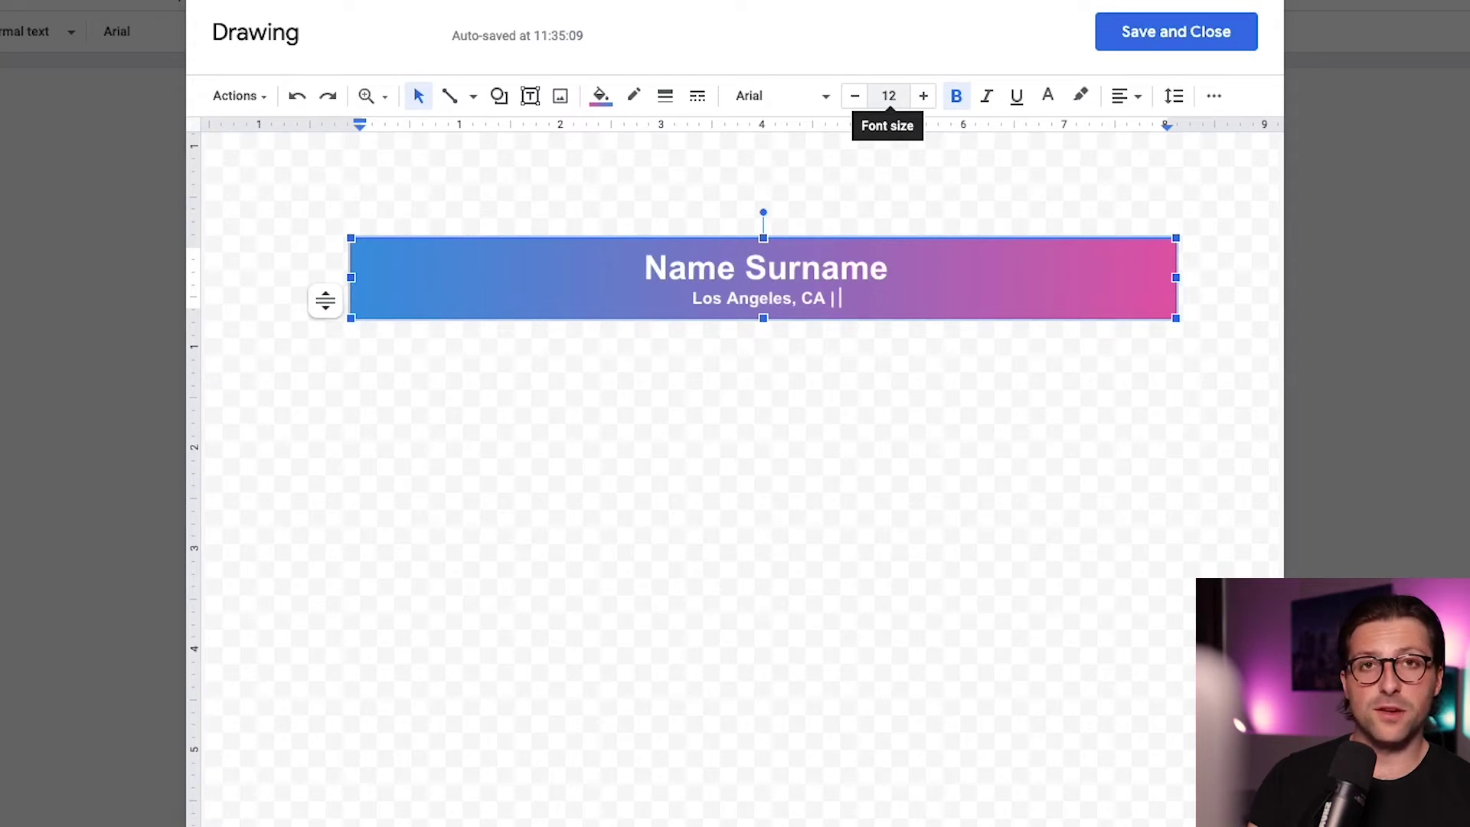
pyautogui.write('name')
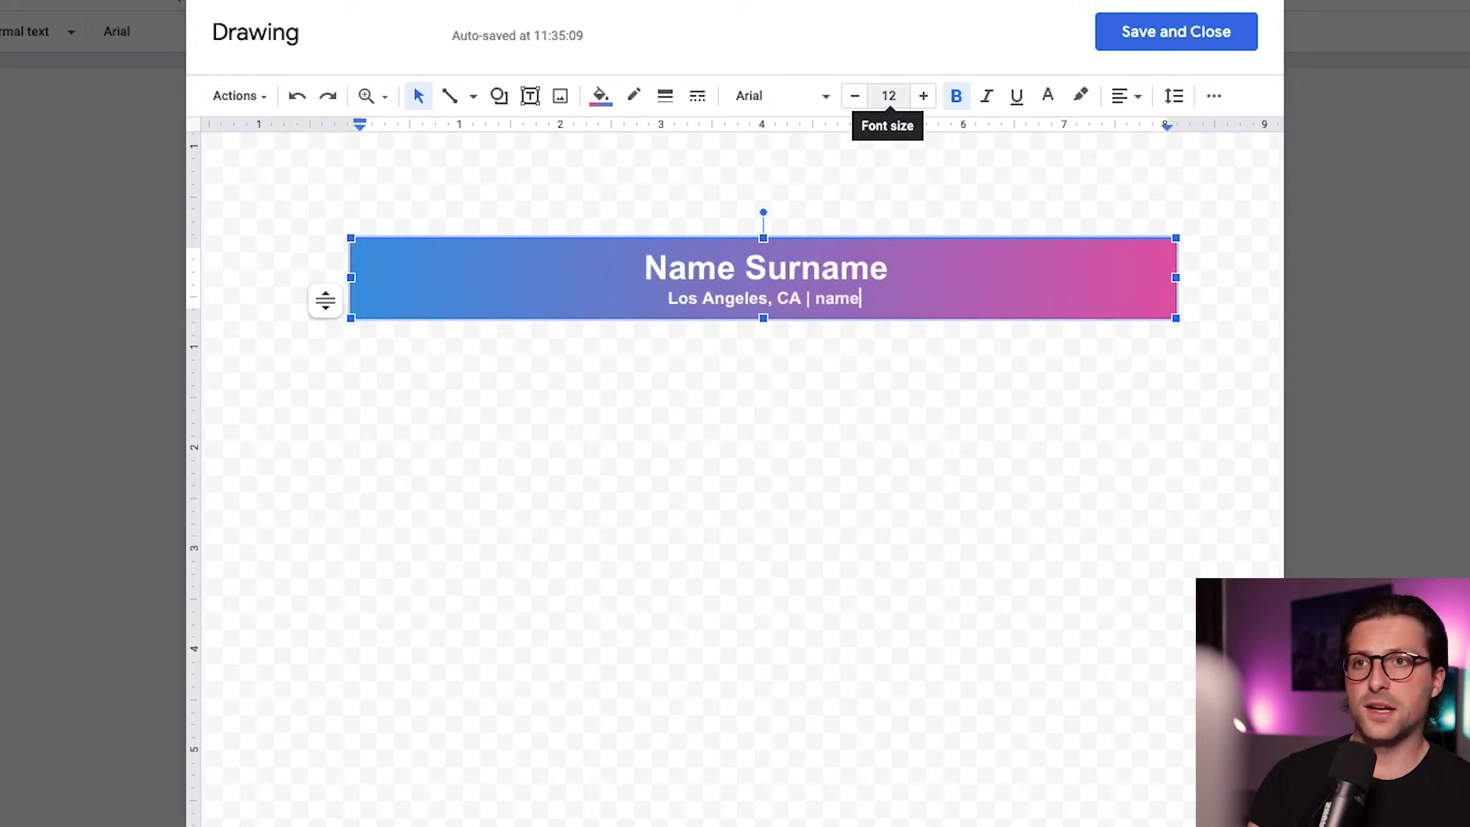
pyautogui.write('surname@email.com')
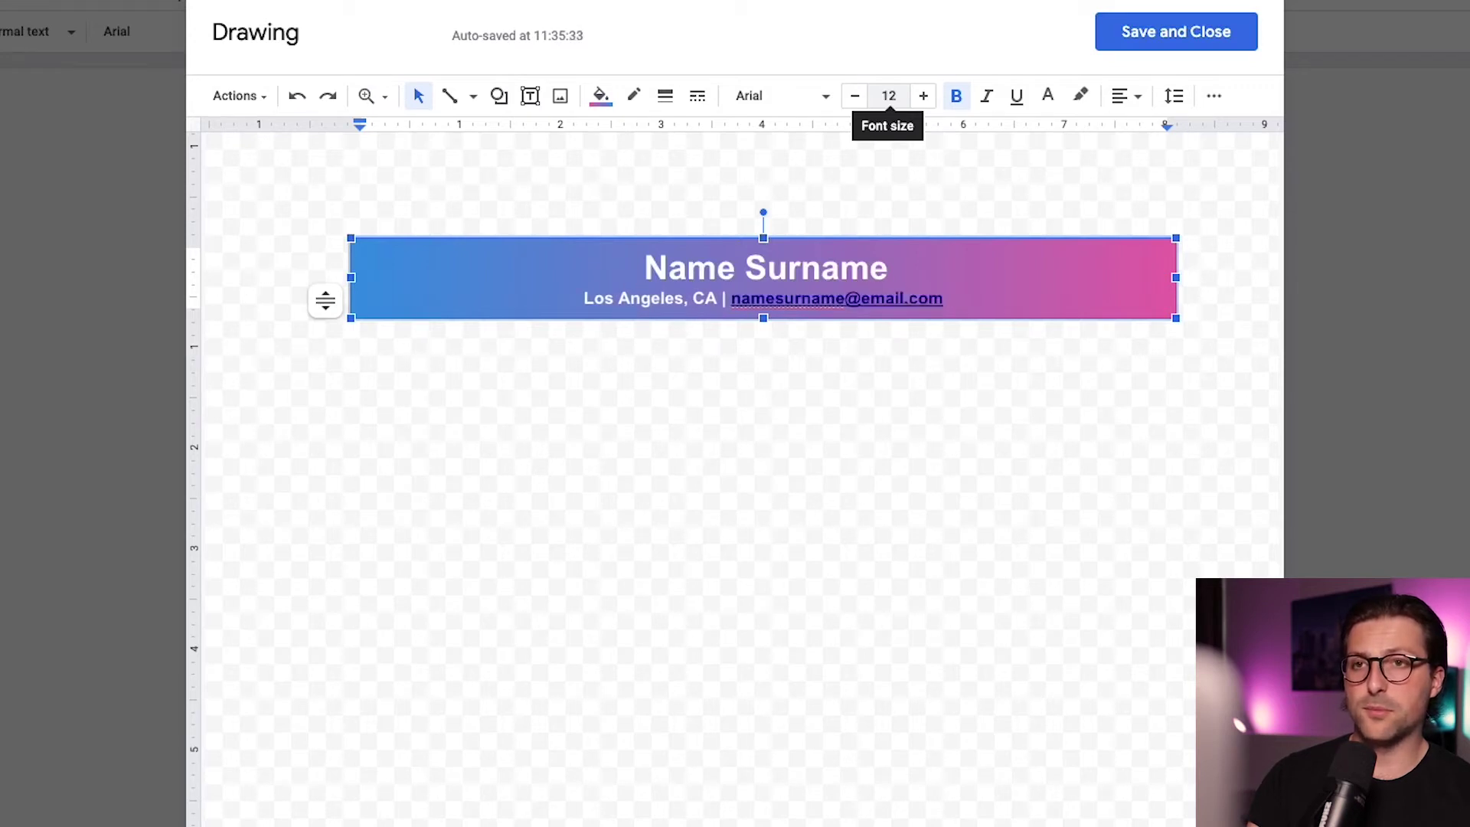
# Remove the e-mail auto-link, add placeholder phone and LinkedIn entries, and save the drawing
pyautogui.hotkey('ctrl', 'z')
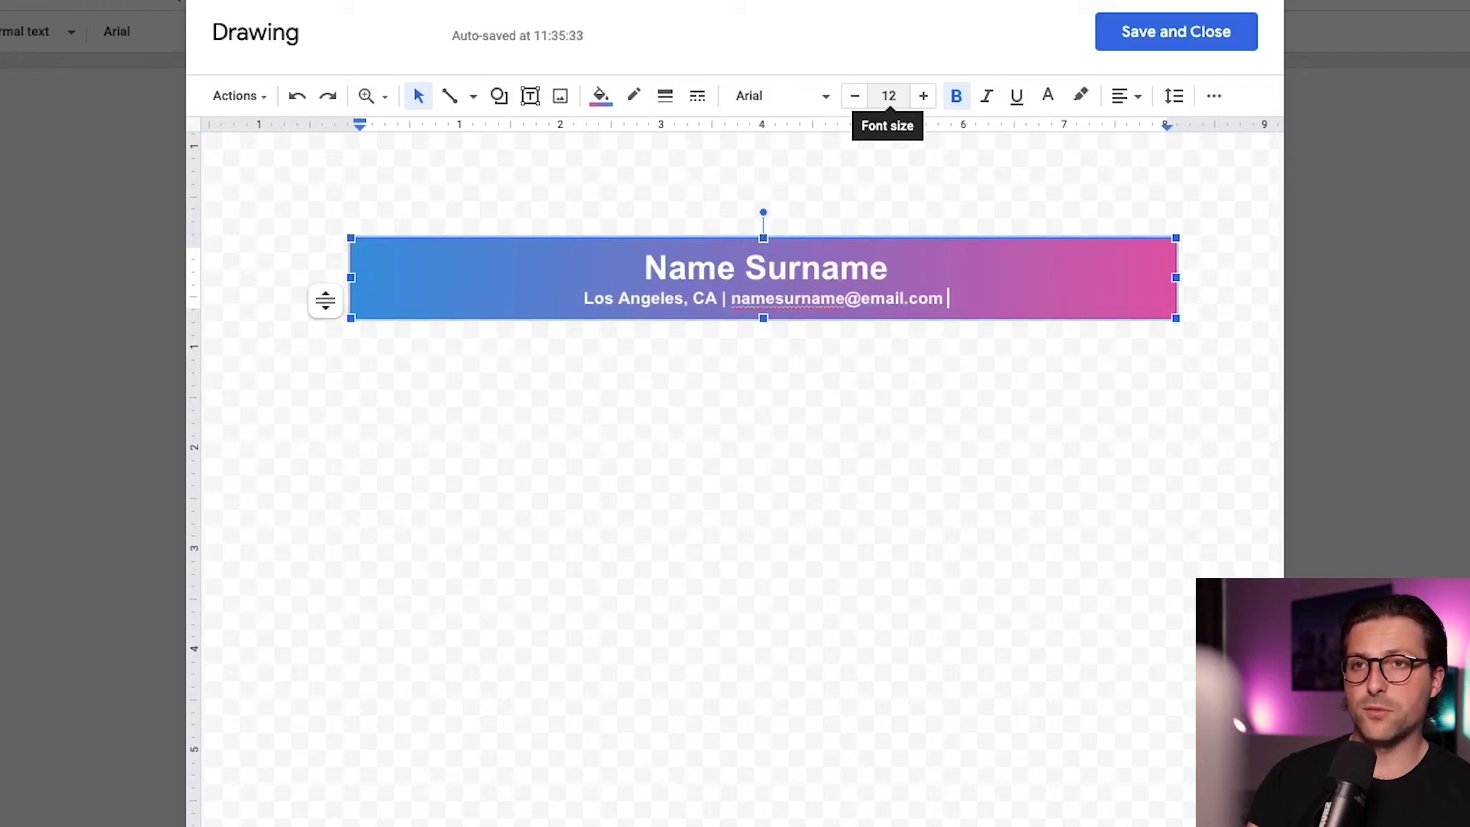
pyautogui.write('| +[0')
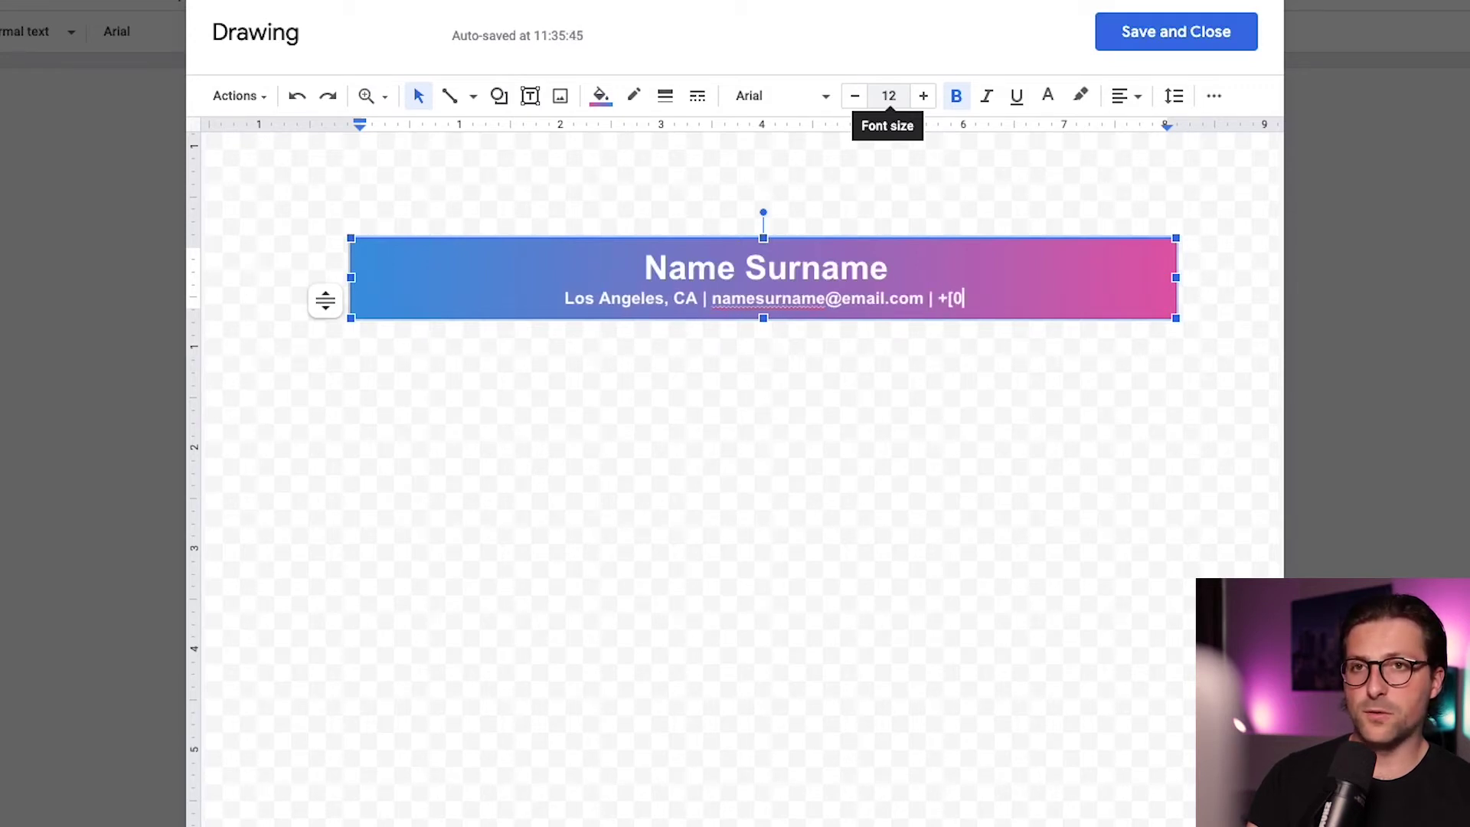
pyautogui.write('00]-000-0000 | linke')
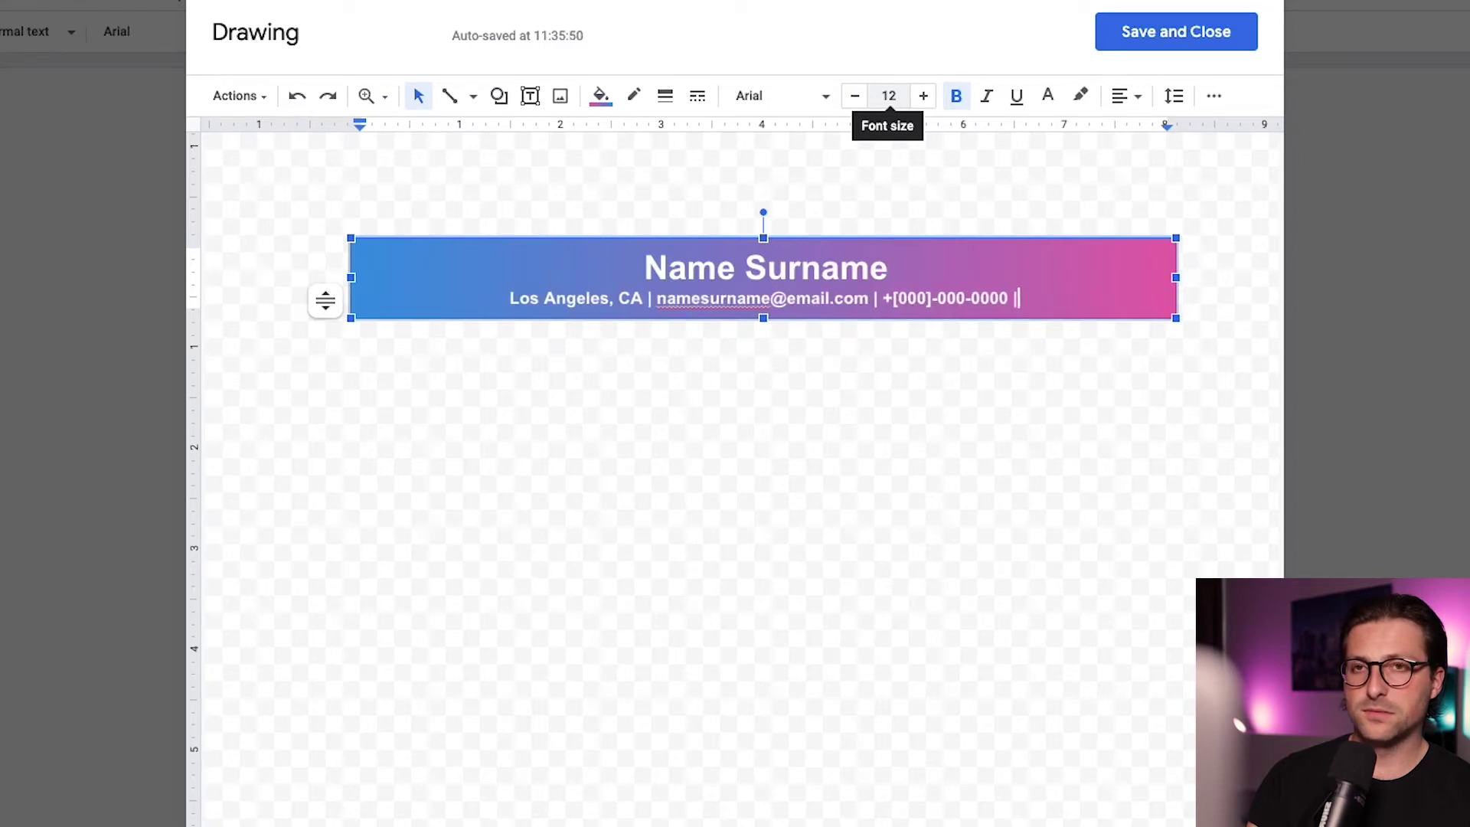
pyautogui.write('din.com/username')
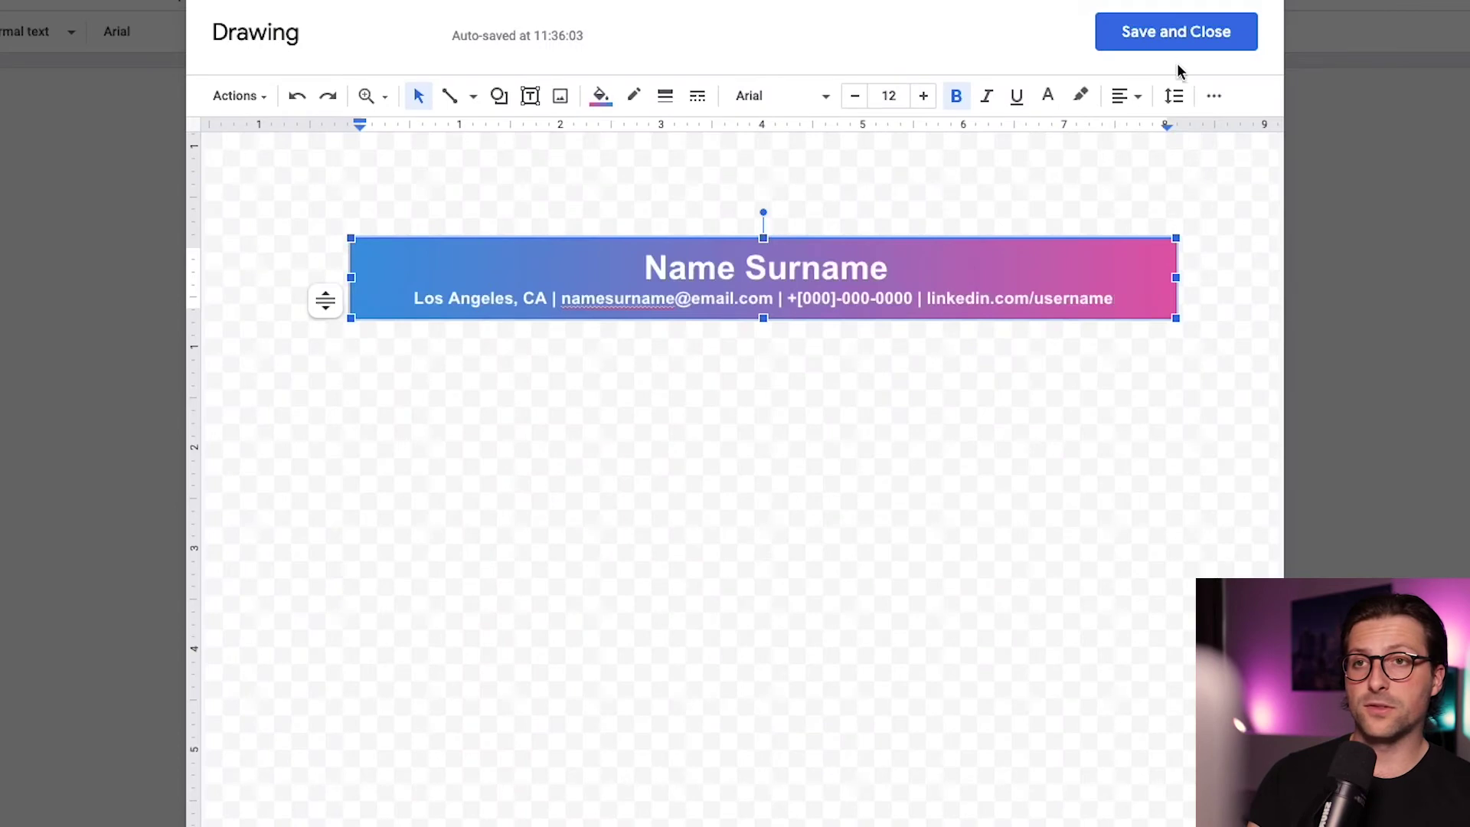
pyautogui.click(1176, 32)
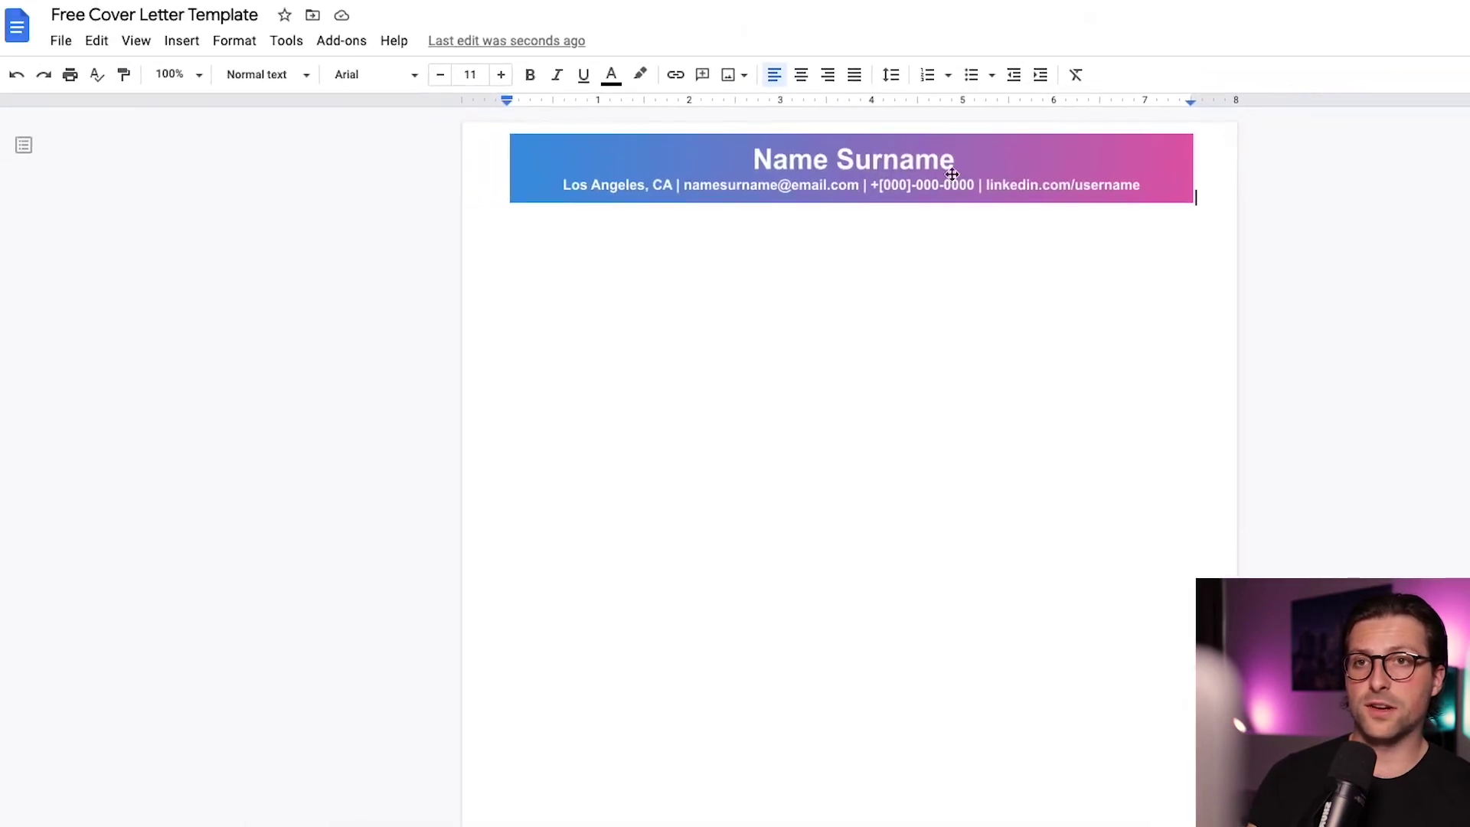
# Widen the banner from the left page edge to the right margin and adjust the body's left indent
pyautogui.click(561, 162)
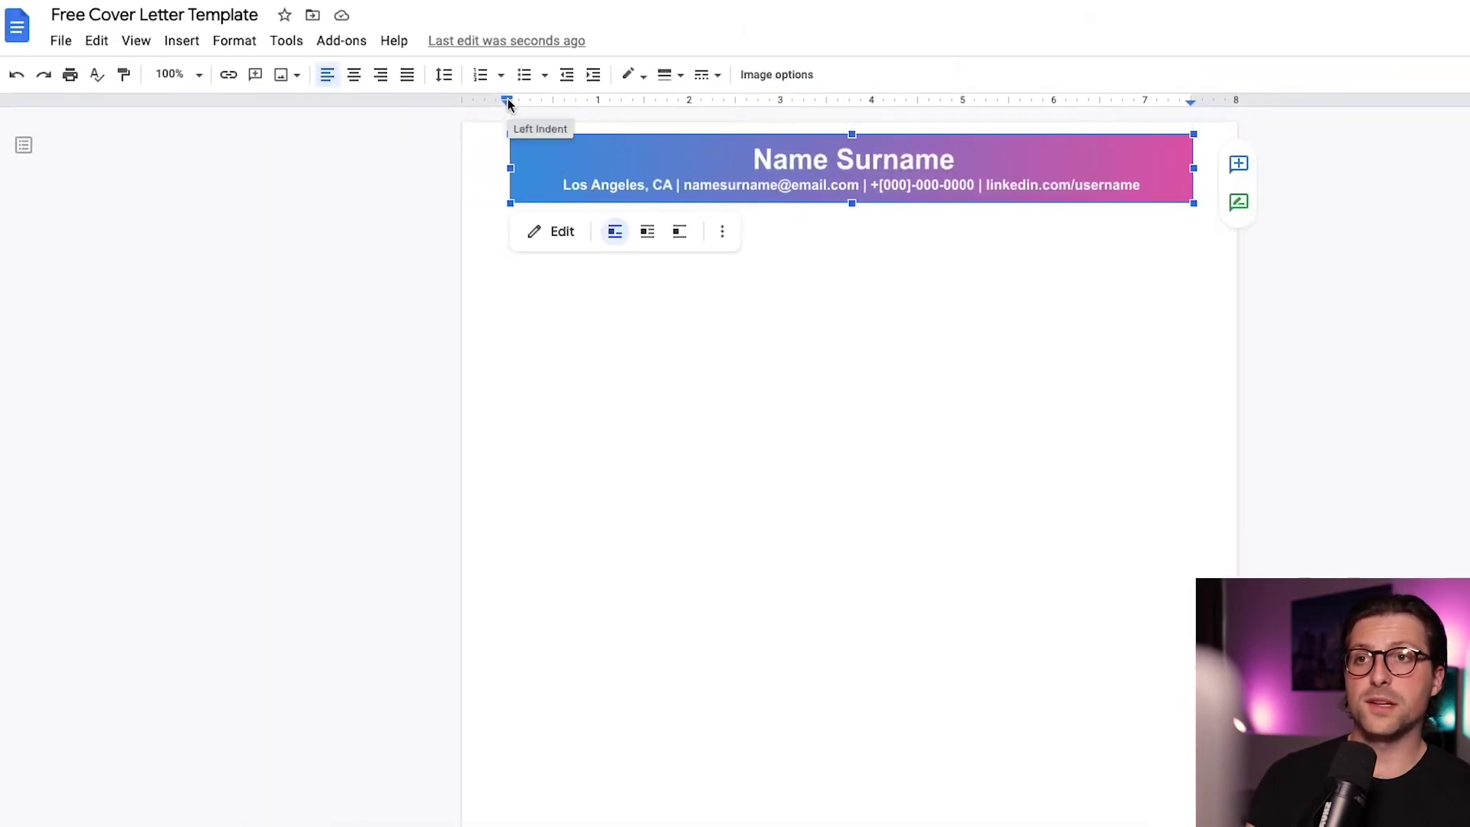
pyautogui.moveTo(507, 101); pyautogui.dragTo(473, 100)
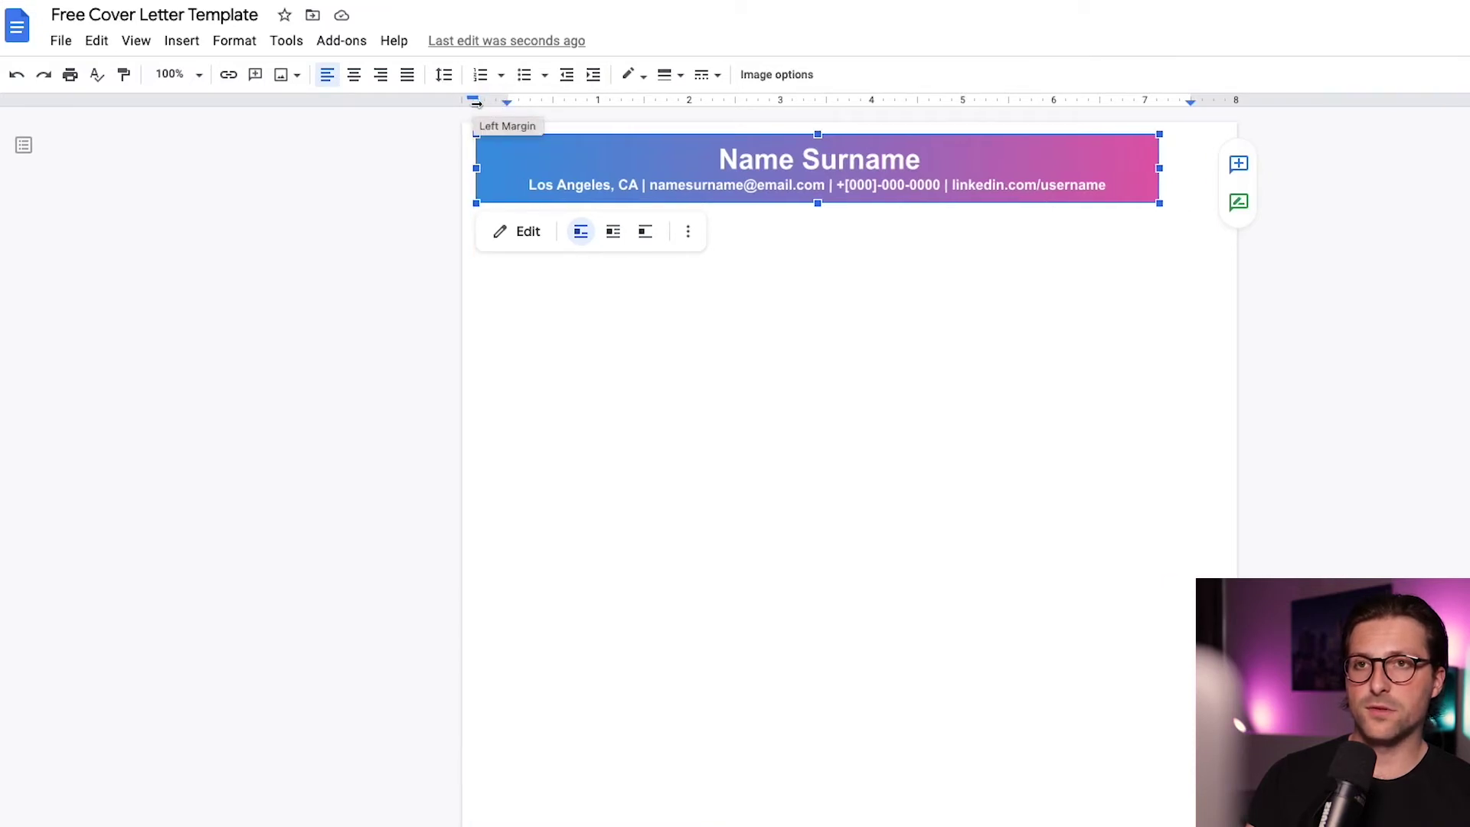
pyautogui.moveTo(1159, 167); pyautogui.dragTo(1222, 176)
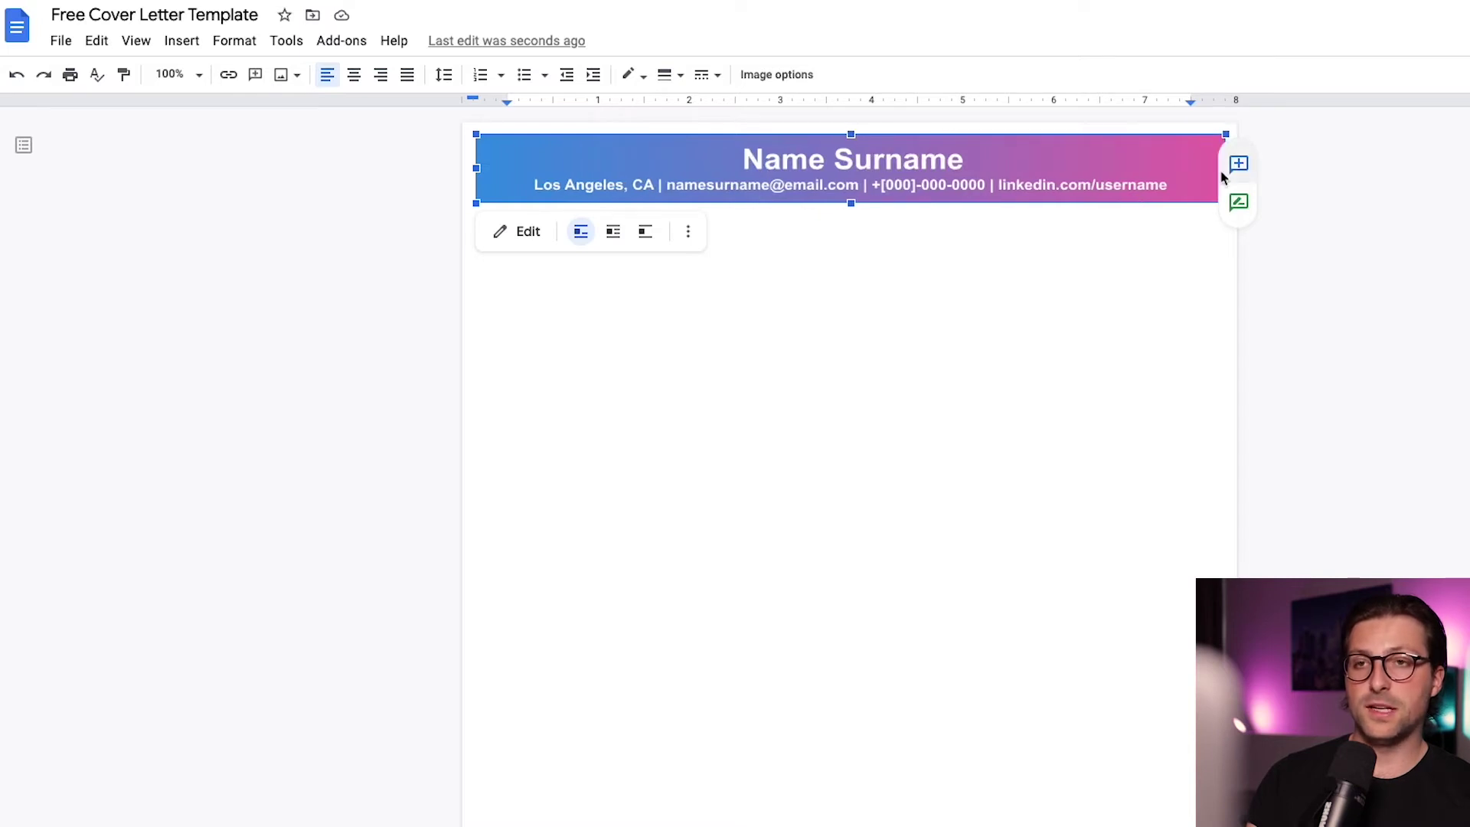
pyautogui.click(1227, 176)
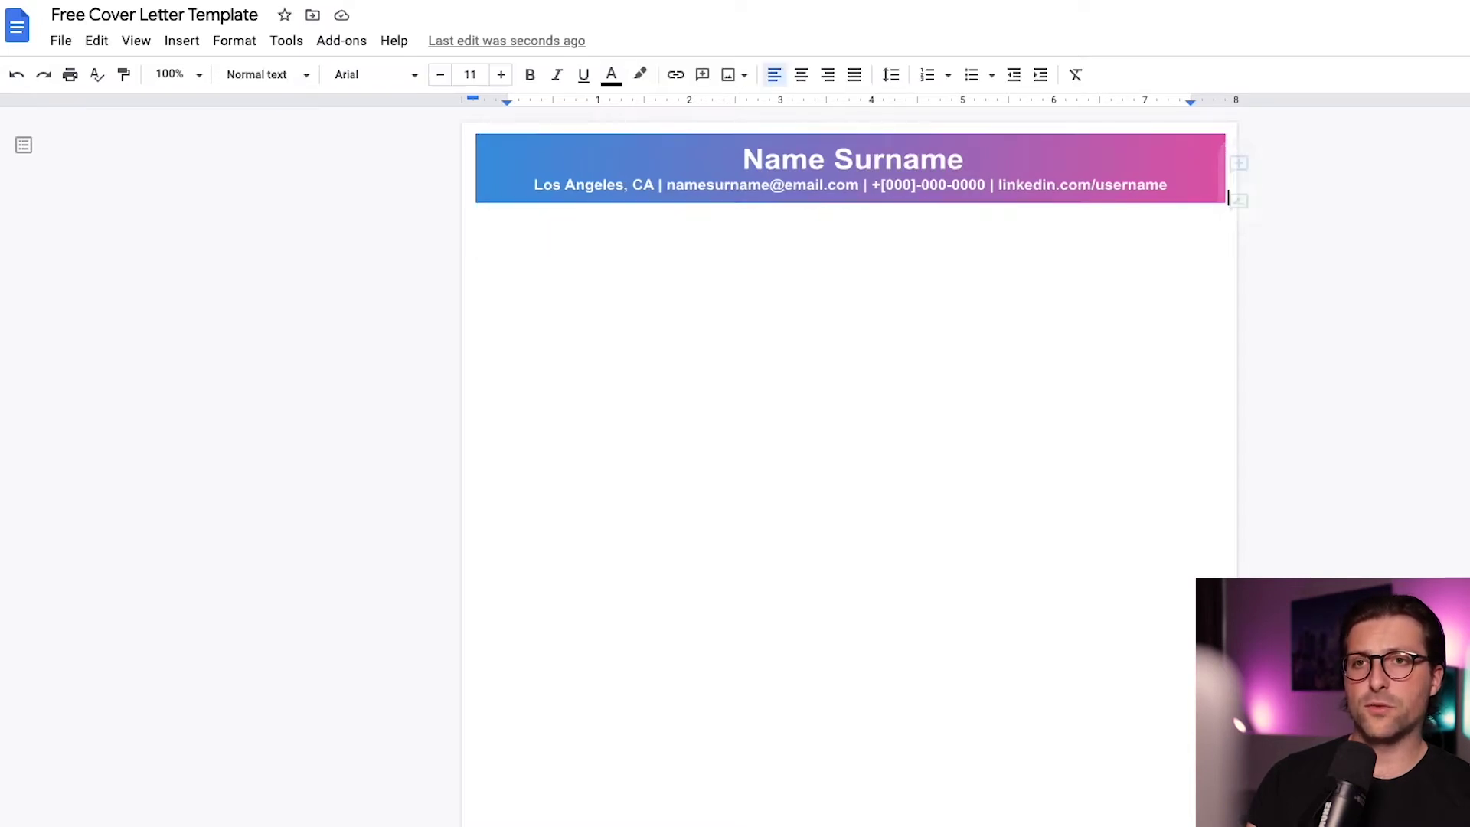
pyautogui.click(476, 218)
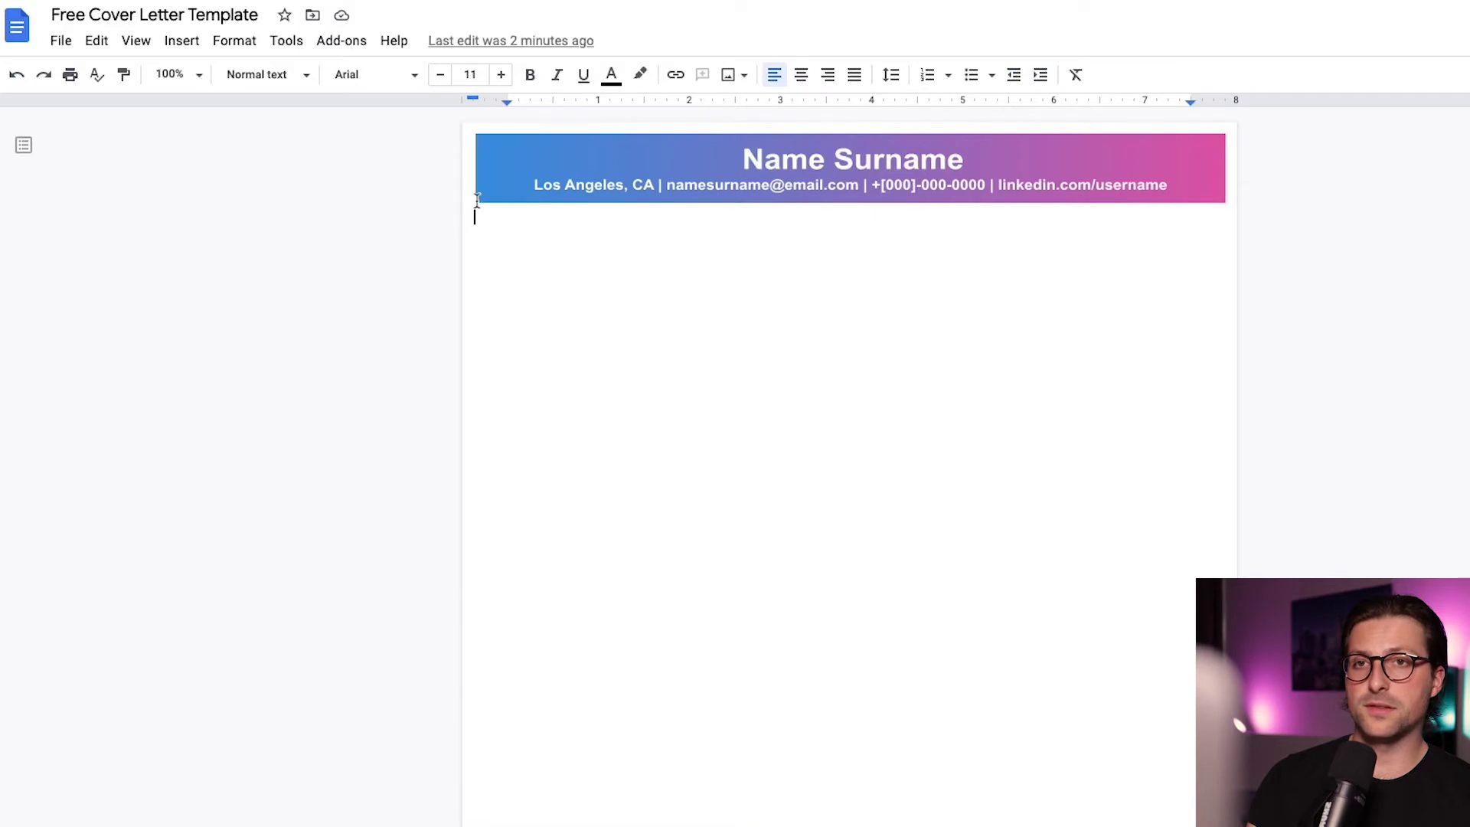
pyautogui.moveTo(472, 101); pyautogui.dragTo(506, 100)
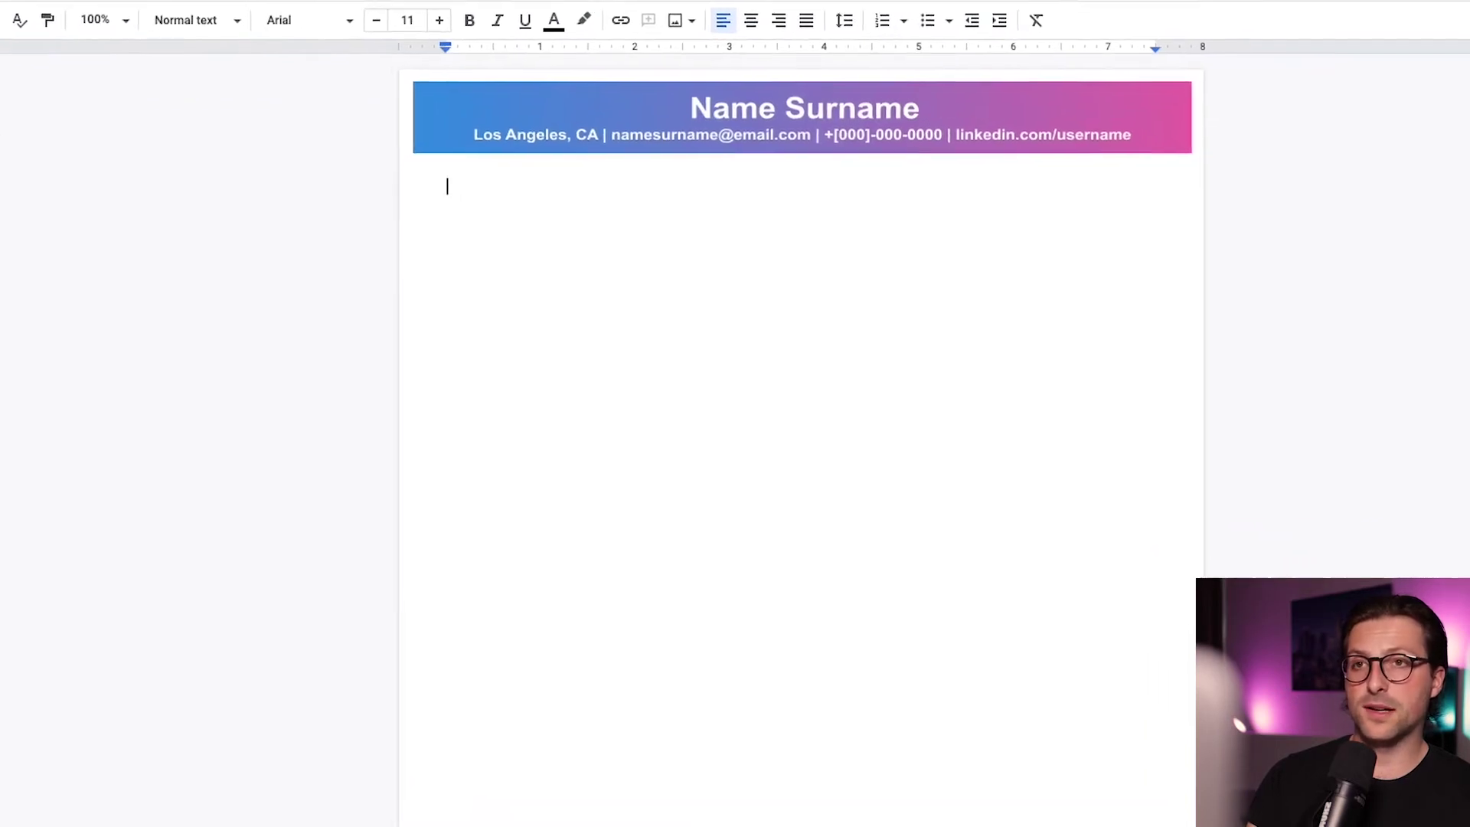
# Enter the date [December 31, 2021], the recipient's name, [Hiring Manager], [Company Name] and address lines, and begin the salutation
pyautogui.write('[December 31, 2021]')
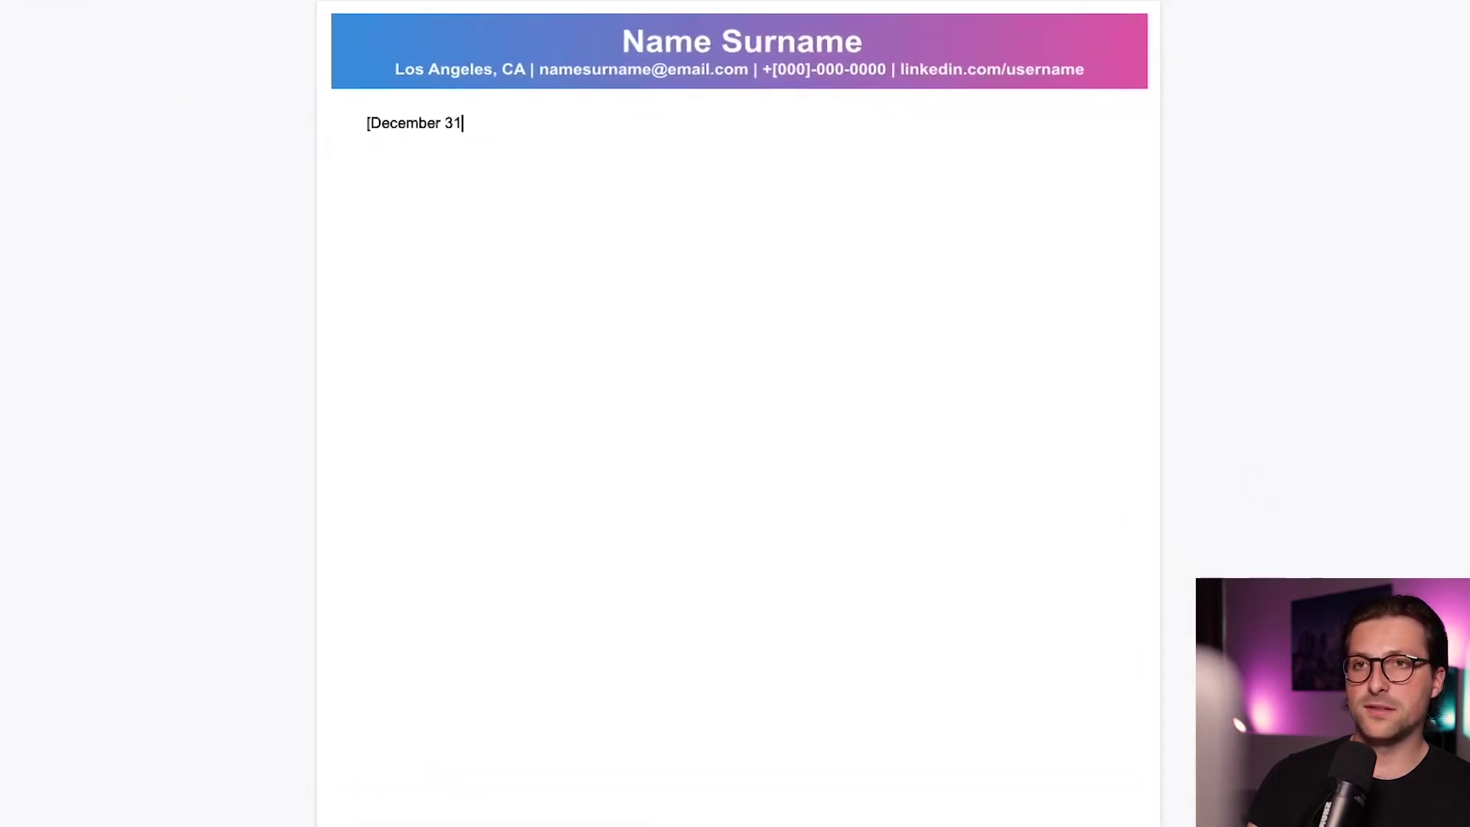
pyautogui.press('Return')
pyautogui.press('Return')
pyautogui.write('[James Wilson]')
pyautogui.press('Return')
pyautogui.write('[Hiring Manager]')
pyautogui.press('Return')
pyautogui.write('[Company Name]')
pyautogui.press('Return')
pyautogui.write('[Number, Street Name]')
pyautogui.press('Return')
pyautogui.write('[Los Angeles, CA 900')
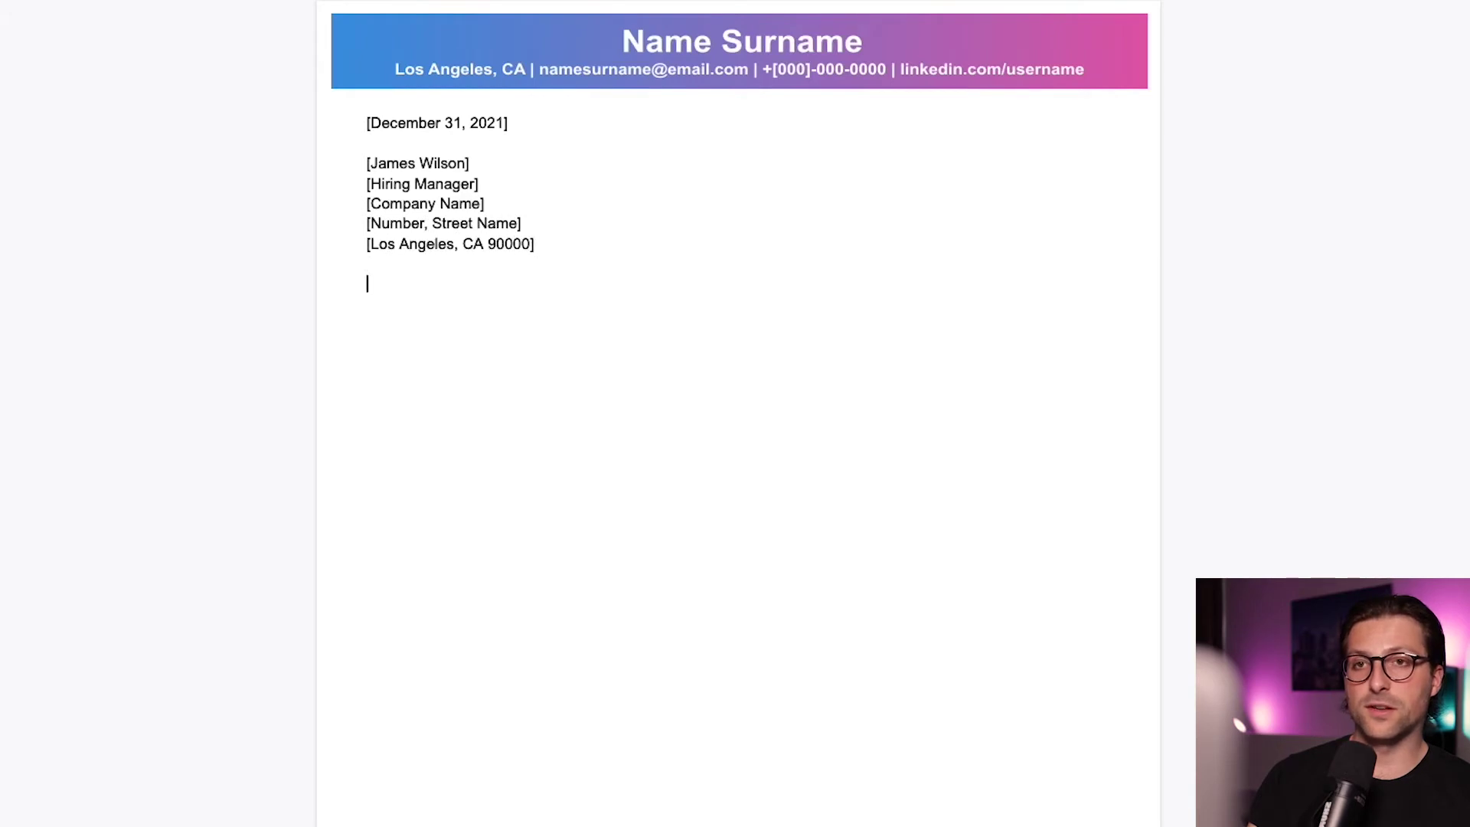
pyautogui.press('Return')
pyautogui.press('Return')
pyautogui.write('Dear Mr. Wilso')
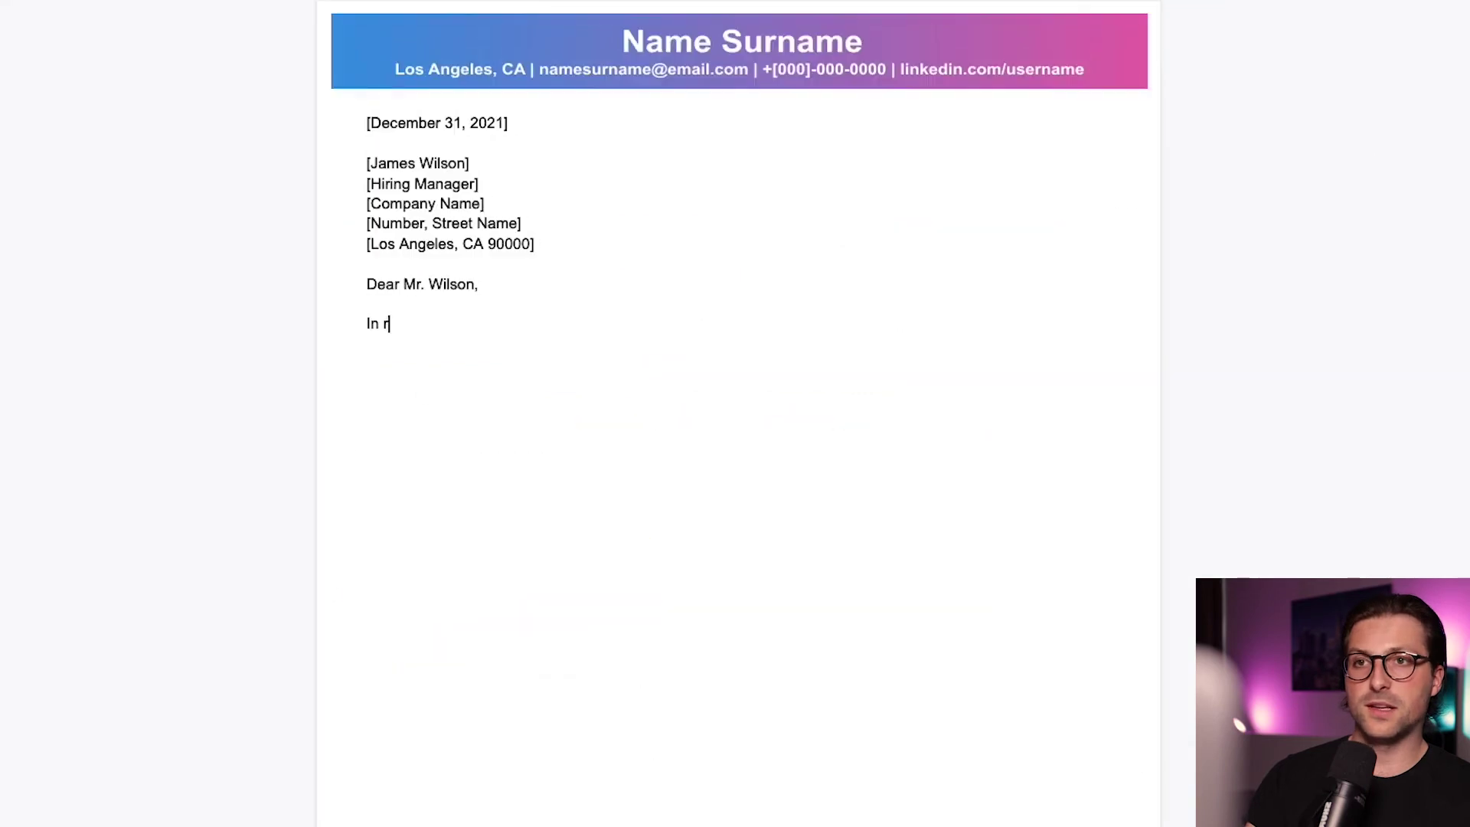
# Finish the opening paragraph about the job posting on [URL] and justify it
pyautogui.write('eference to your job posting on [URL] unde')
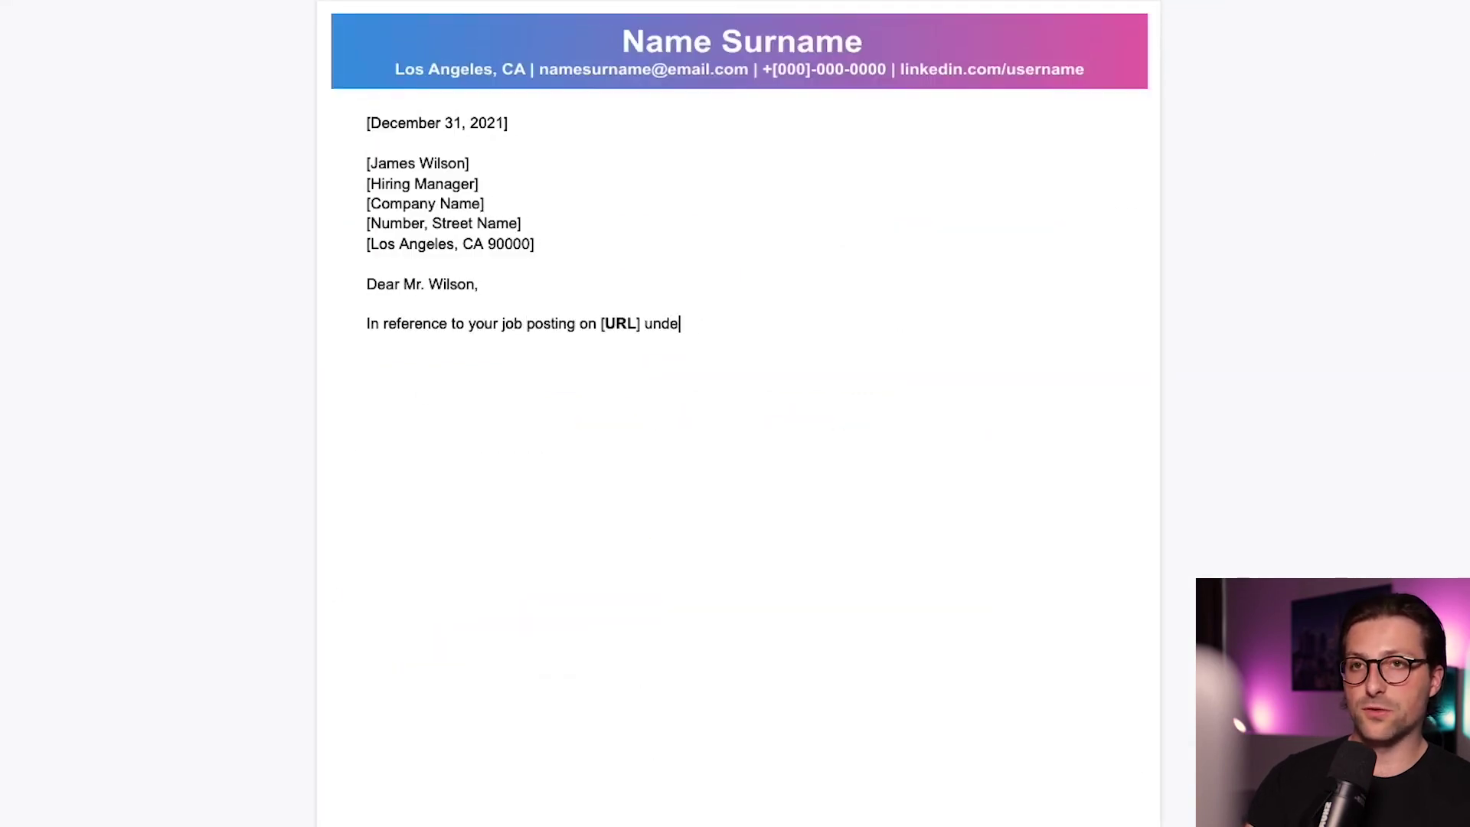
pyautogui.write("r section ['Work at'], I am writing to sub")
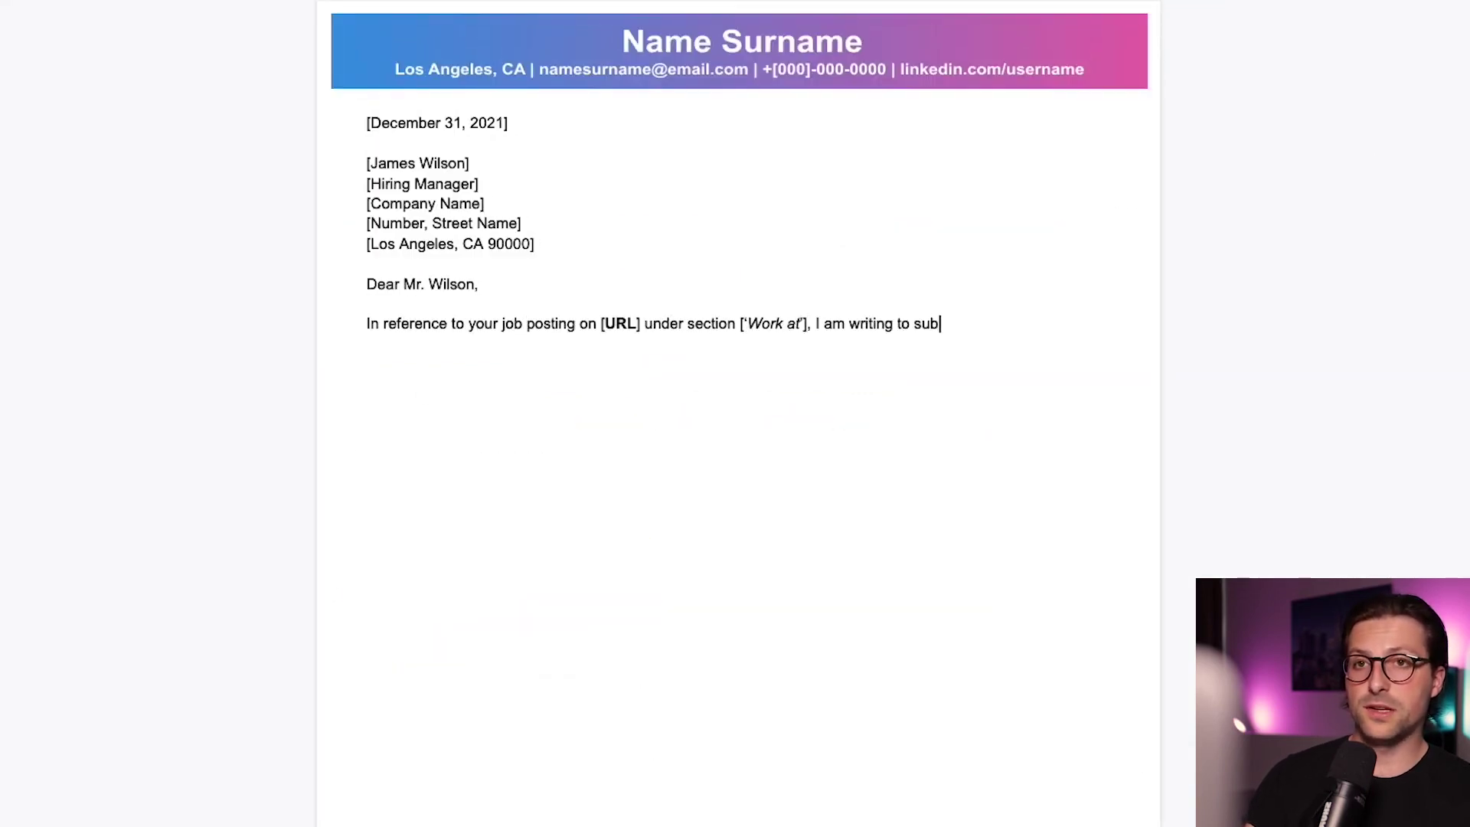
pyautogui.write('mit my job application for the full stack dev')
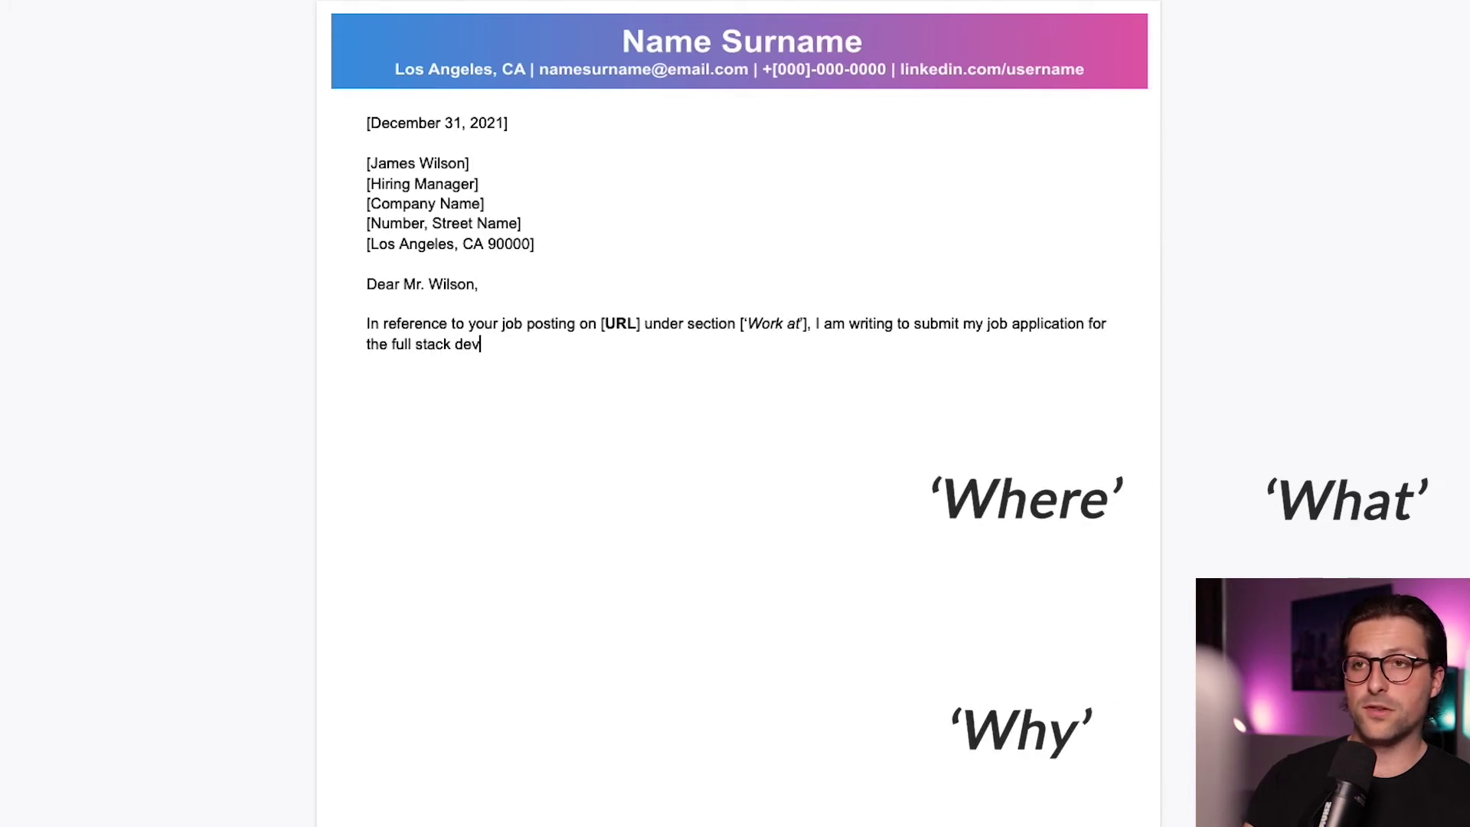
pyautogui.write('eloper position at [Company Name] in Los Ang')
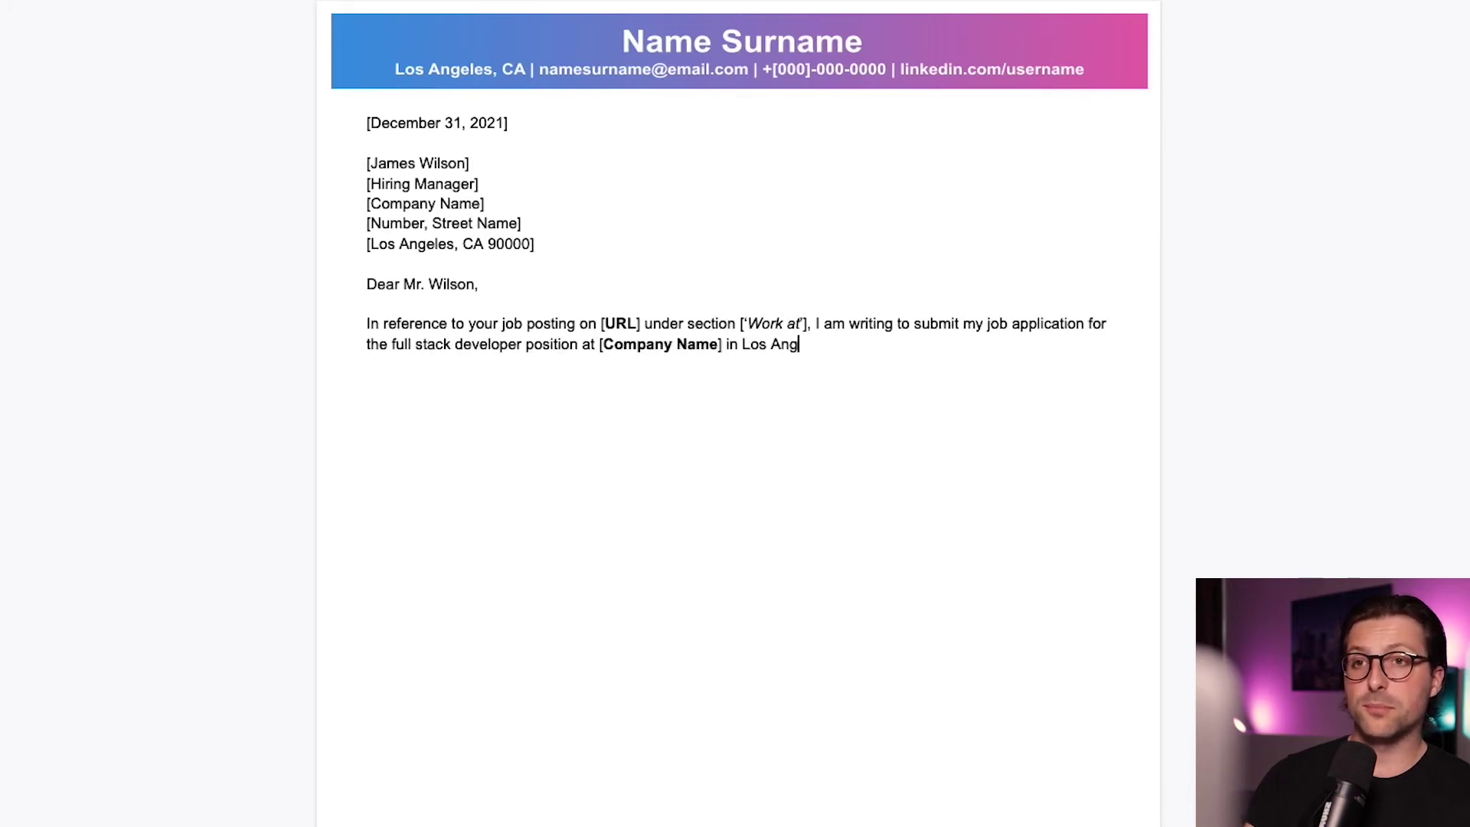
pyautogui.write('eles, CA. I am convinced that my 5+ y')
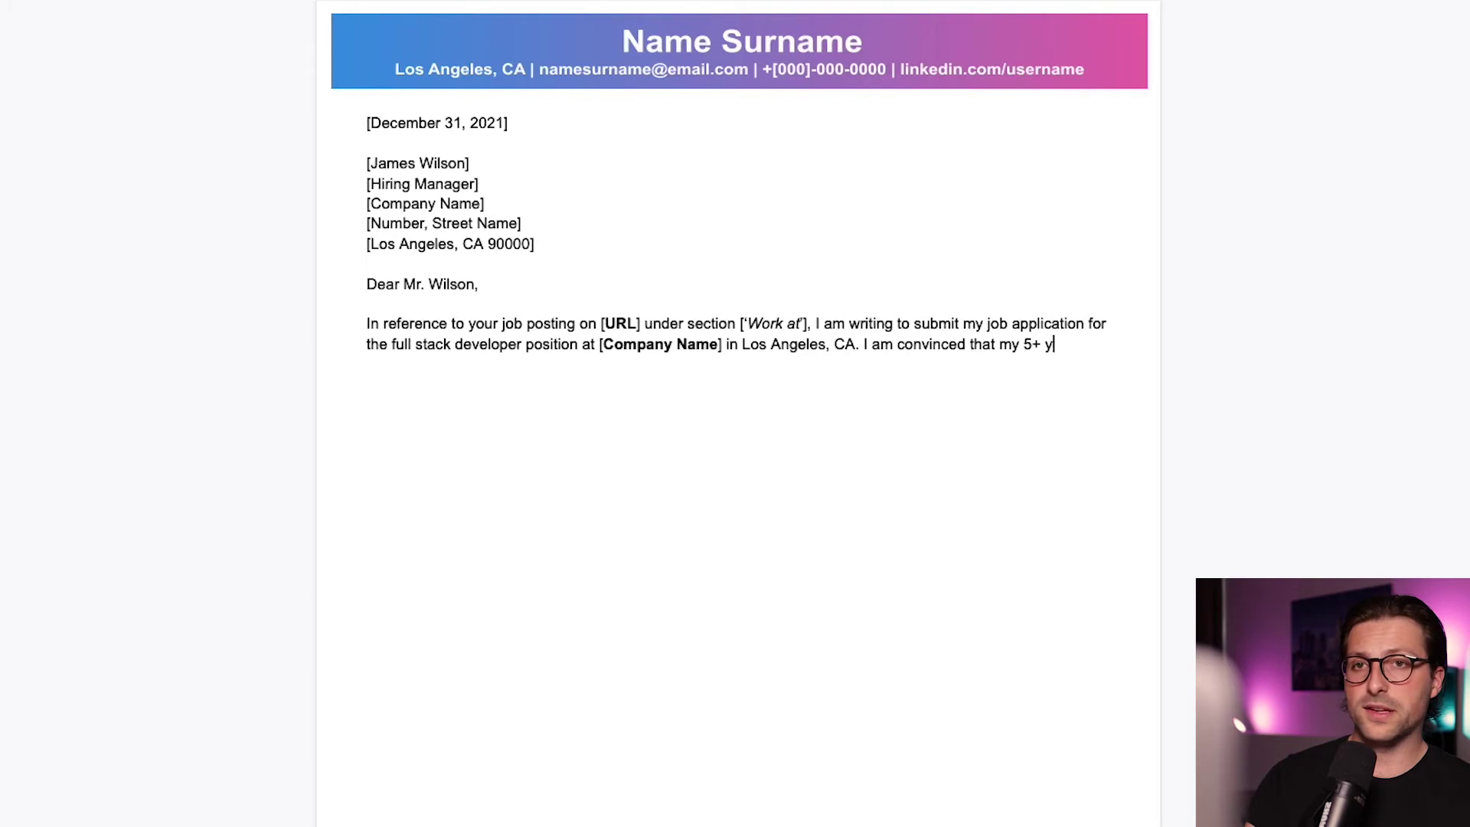
pyautogui.write('ears of programming experience can add')
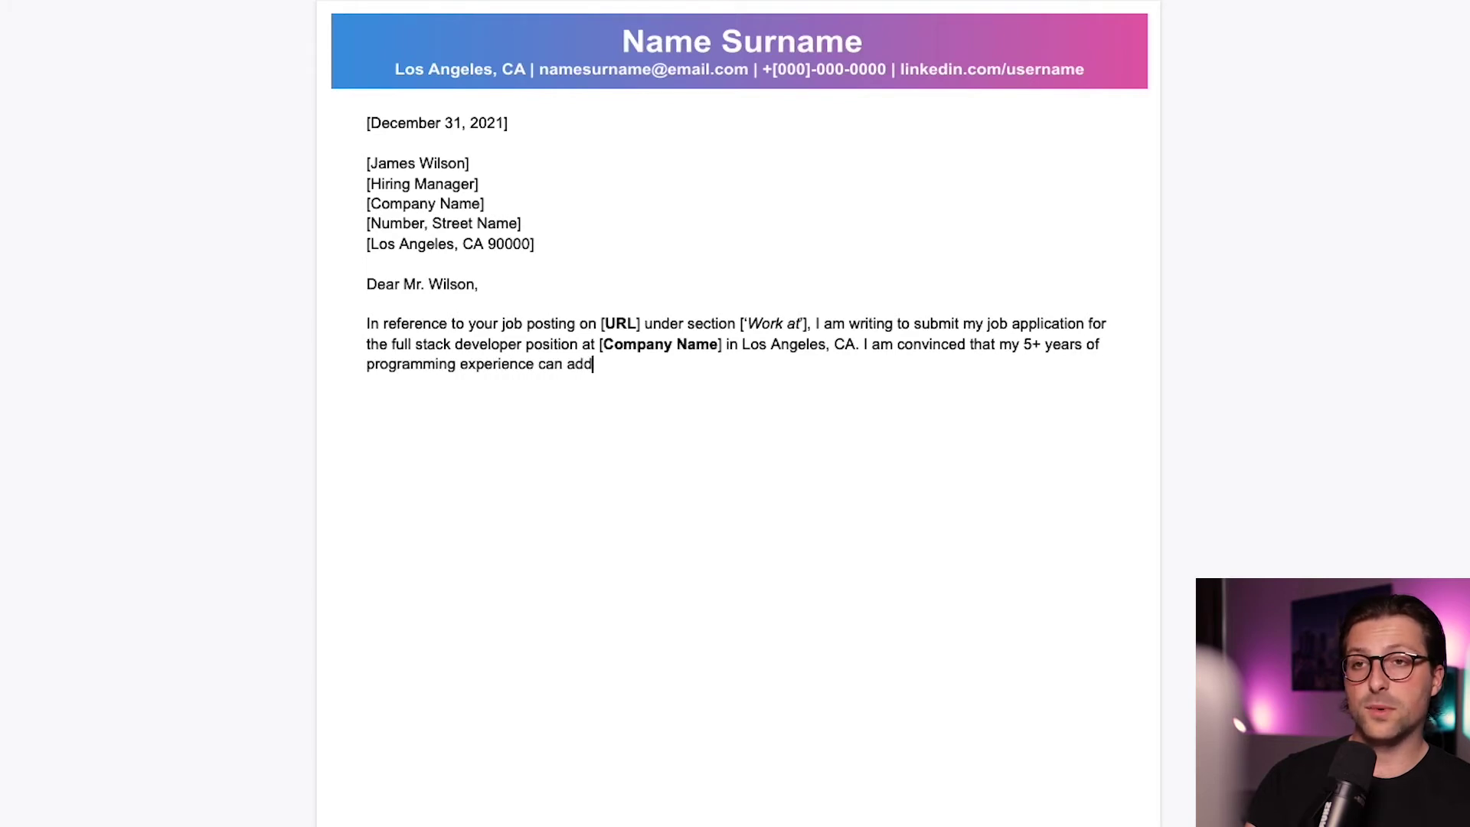
pyautogui.write(' value to [Software]. In this cover letter, I ')
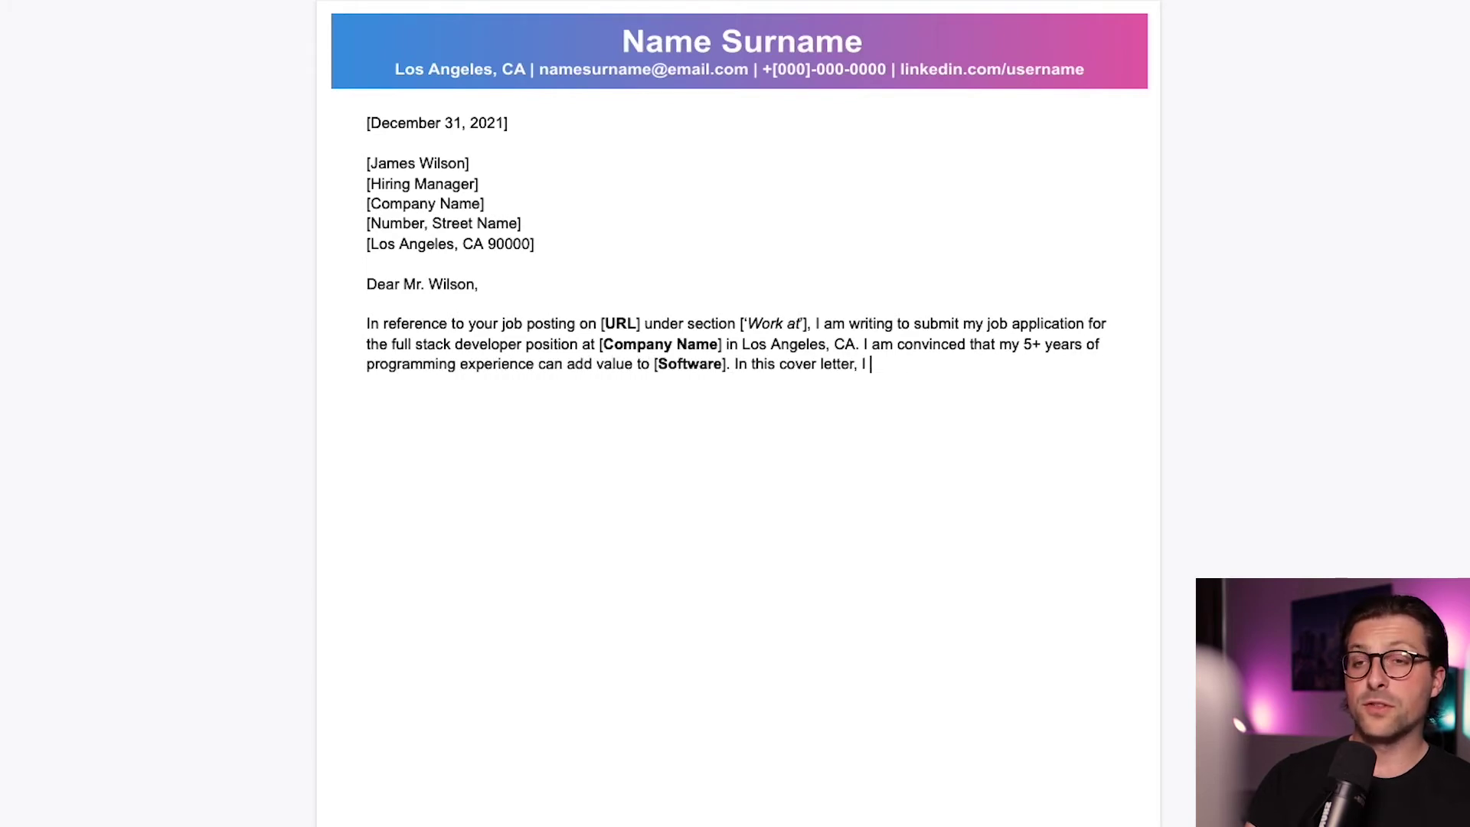
pyautogui.write('will elaborate on my qualifications and motivati')
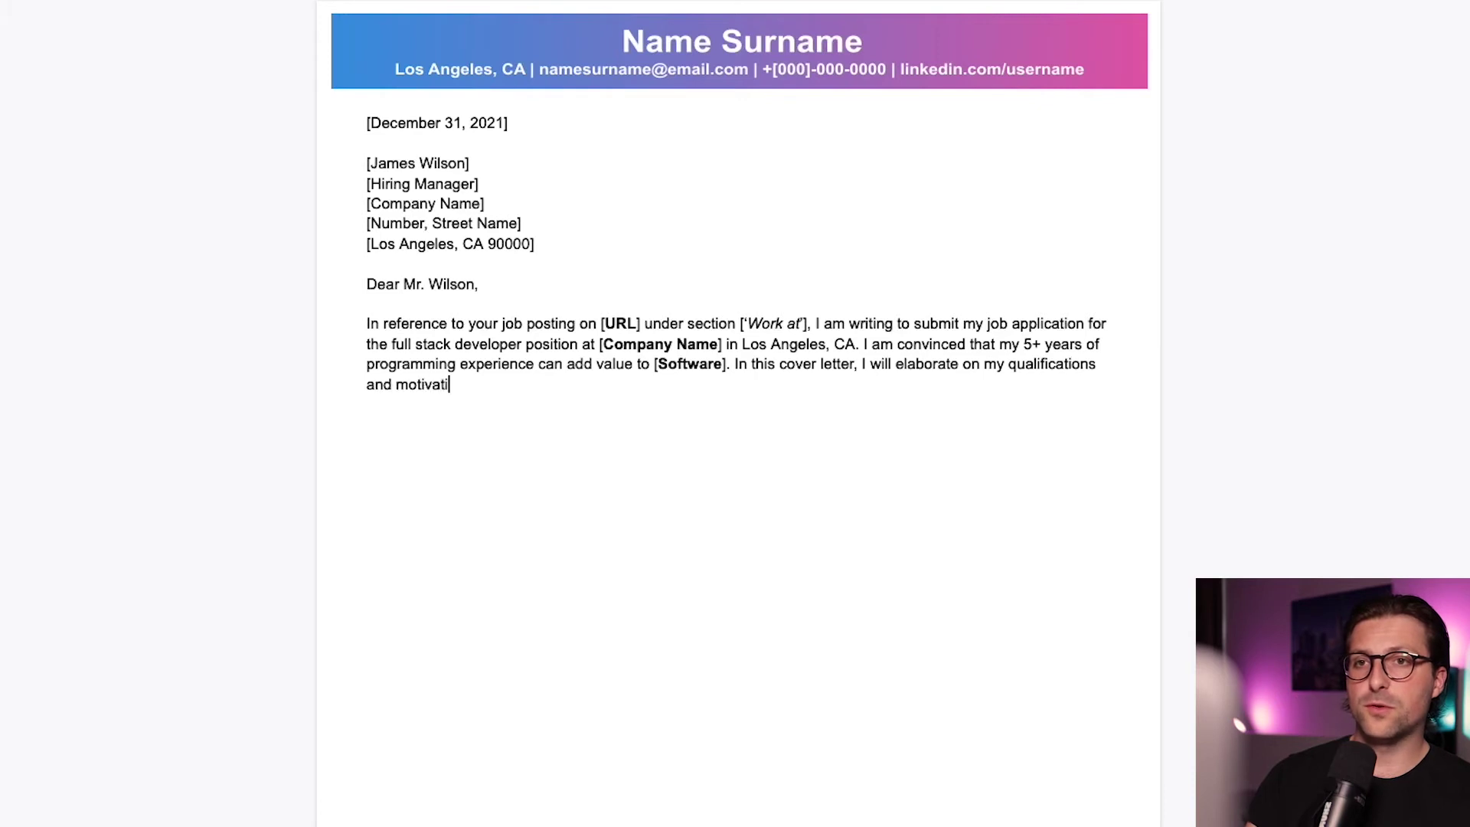
pyautogui.write('on to provide multifaceted technical s')
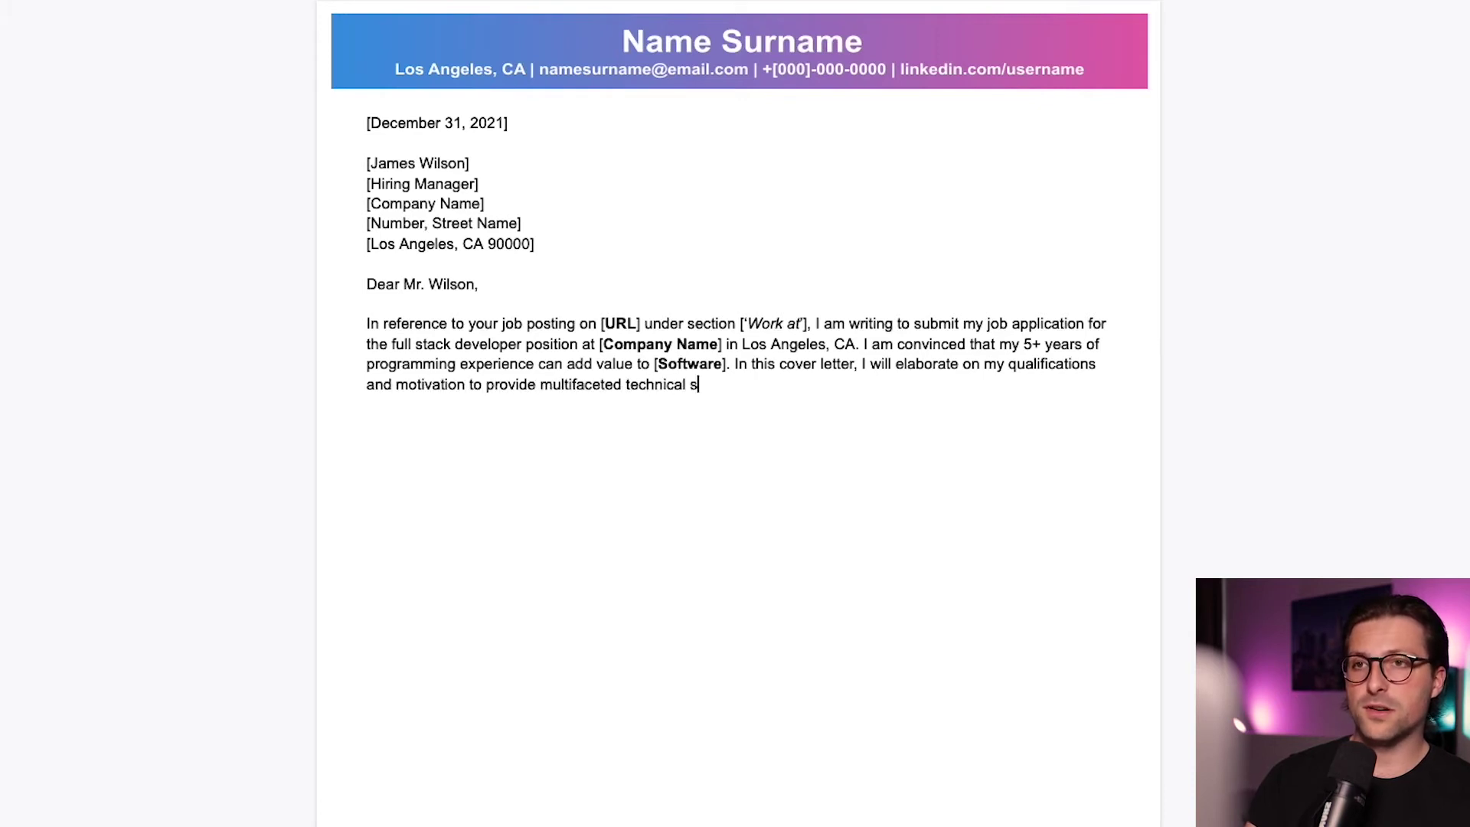
pyautogui.write('olutions to software adopted by [Company Name].')
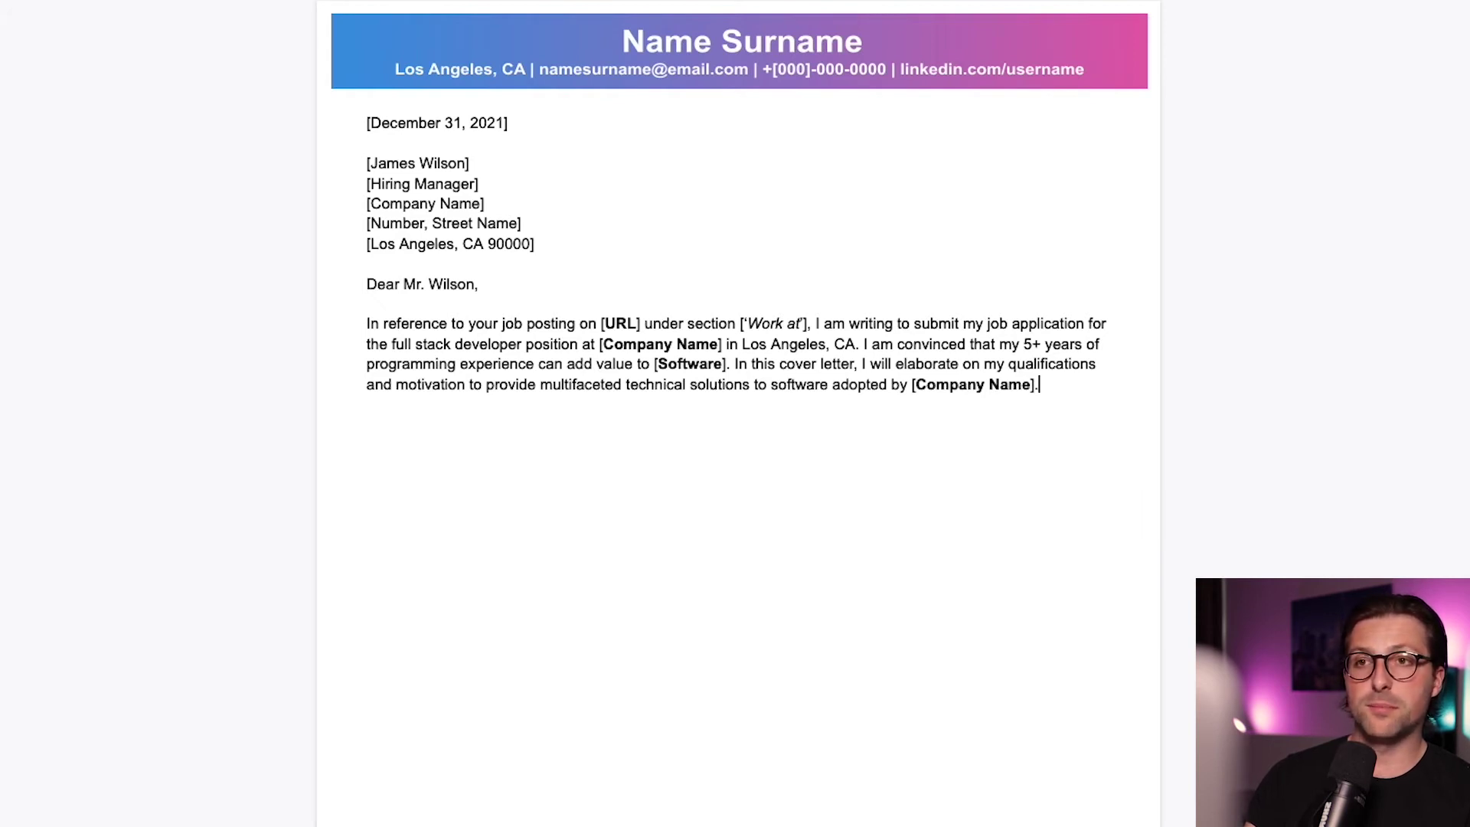
pyautogui.hotkey('shift', 'Home')
pyautogui.hotkey('shift', 'Up')
pyautogui.hotkey('shift', 'Up')
pyautogui.hotkey('shift', 'Home')
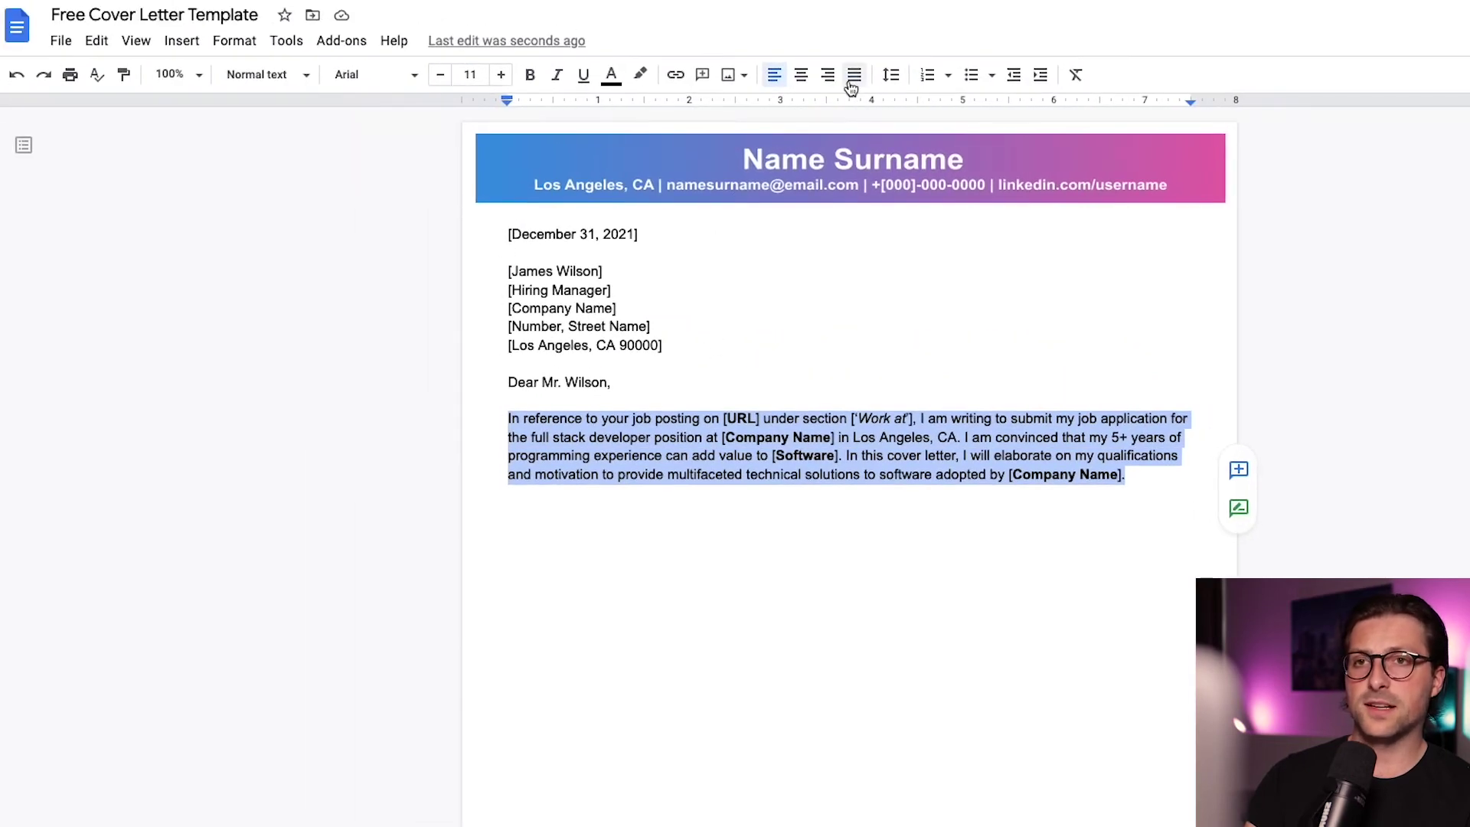
pyautogui.click(852, 81)
pyautogui.press('Right')
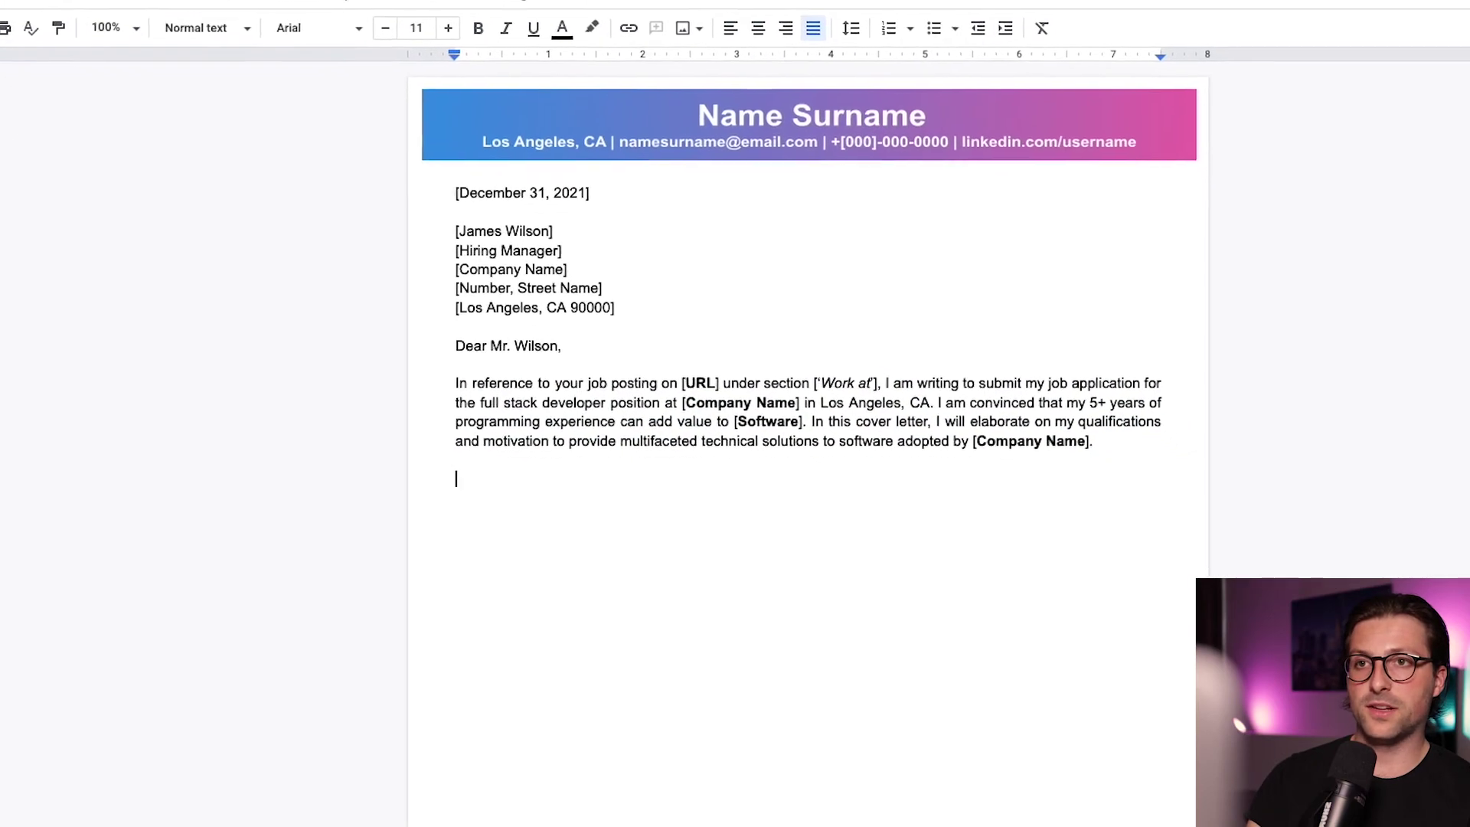
# Start the introduction paragraph with bold [Name Surname], [Company Name] and [Topic 1] placeholders
pyautogui.write('To shortly intr')
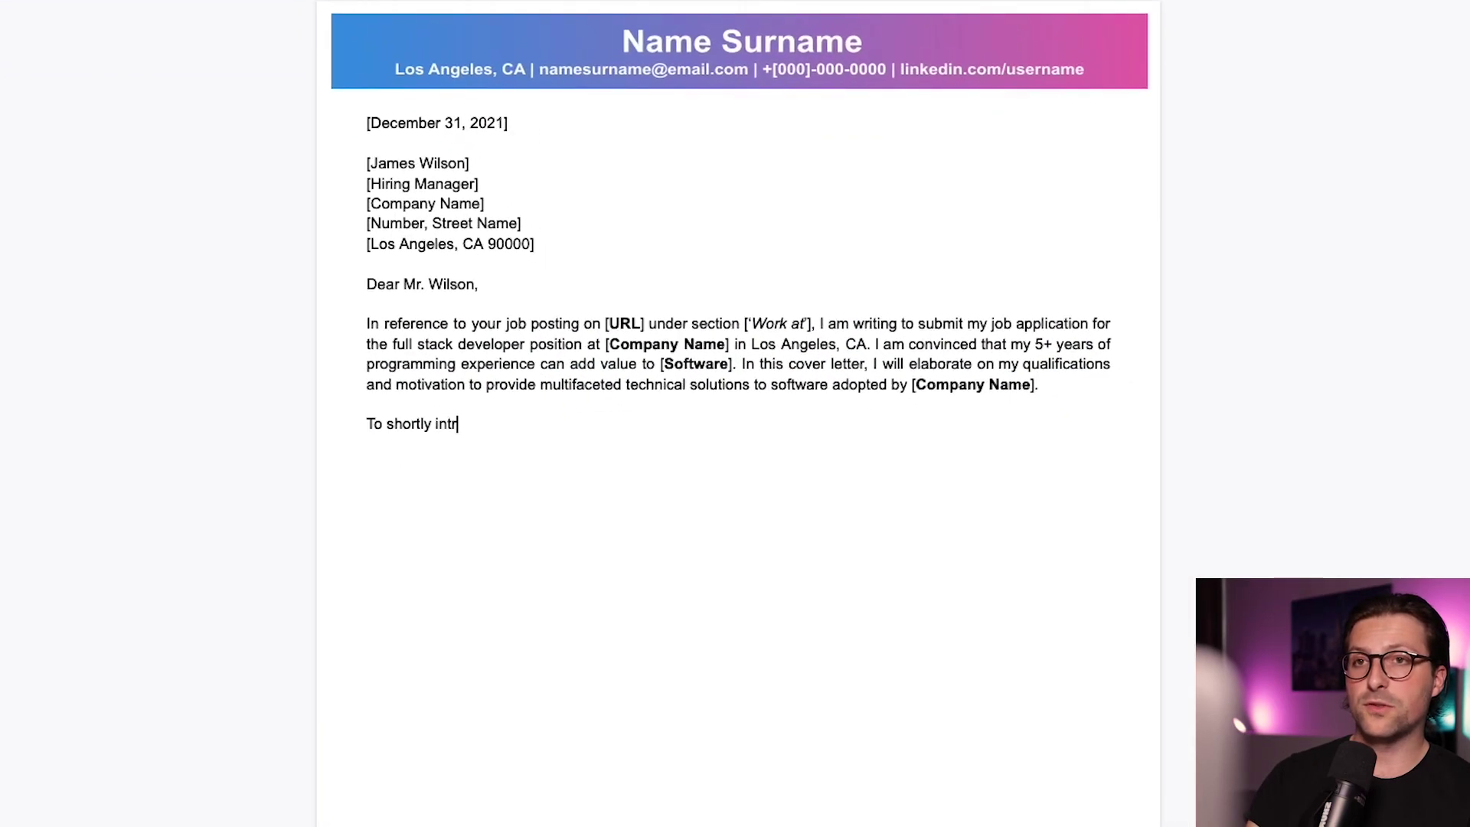
pyautogui.write('oduce myself, my name is [')
pyautogui.hotkey('ctrl', 'b')
pyautogui.write('Name Surname')
pyautogui.hotkey('ctrl', 'b')
pyautogui.write('], and I noticed [')
pyautogui.hotkey('ctrl', 'b')
pyautogui.write('Company Name')
pyautogui.hotkey('ctrl', 'b')
pyautogui.write("]'s involvement in [")
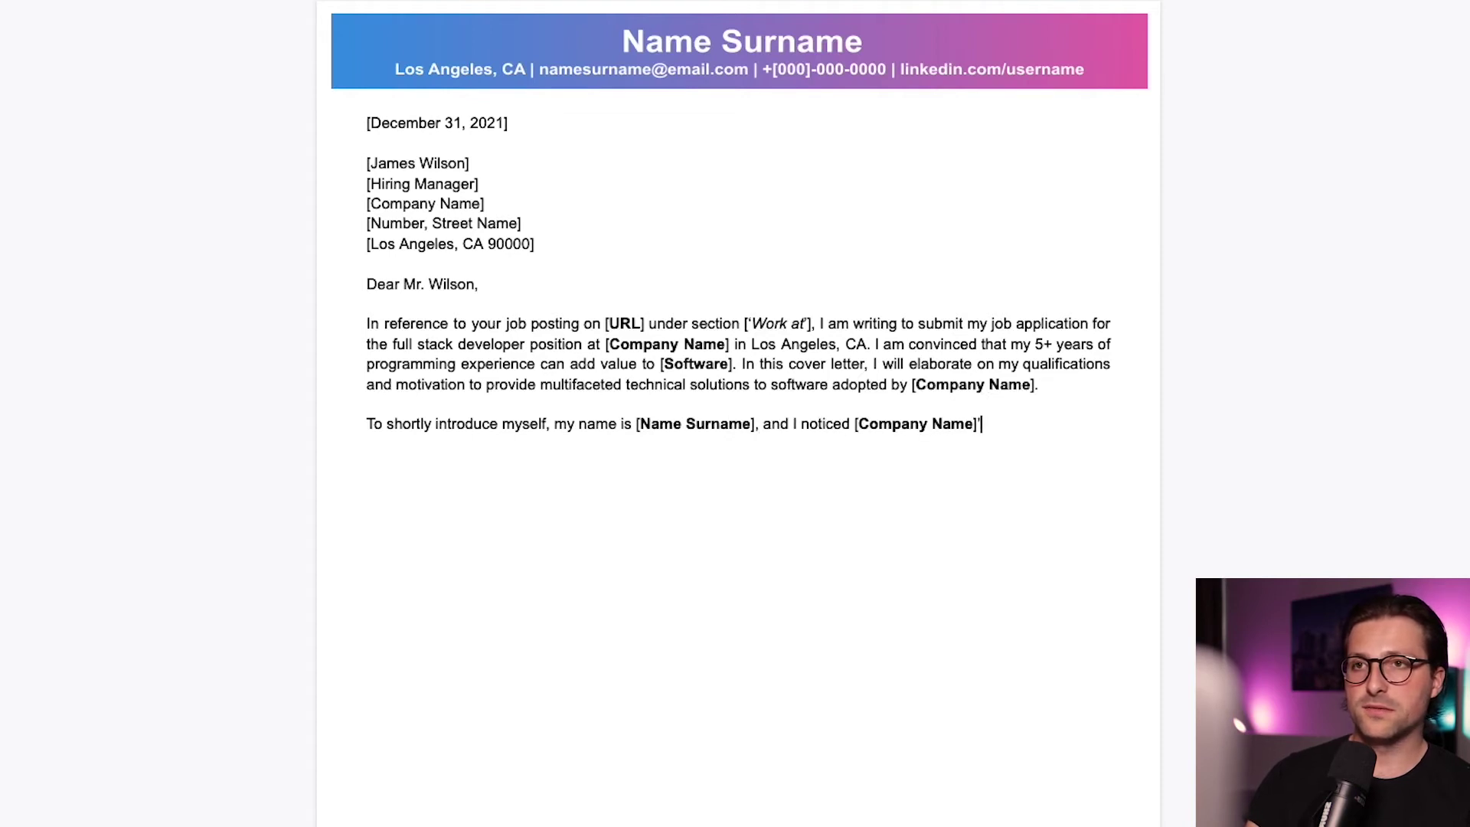
pyautogui.hotkey('ctrl', 'b')
pyautogui.write('Topic 1')
pyautogui.hotkey('ctrl', 'b')
# Finish the introduction with bold [Topic 2], [Article], [Source] and [Objective] placeholders, then begin 'During my 5+ years…'
pyautogui.write('] and [')
pyautogui.hotkey('ctrl', 'b')
pyautogui.write('Topic 2')
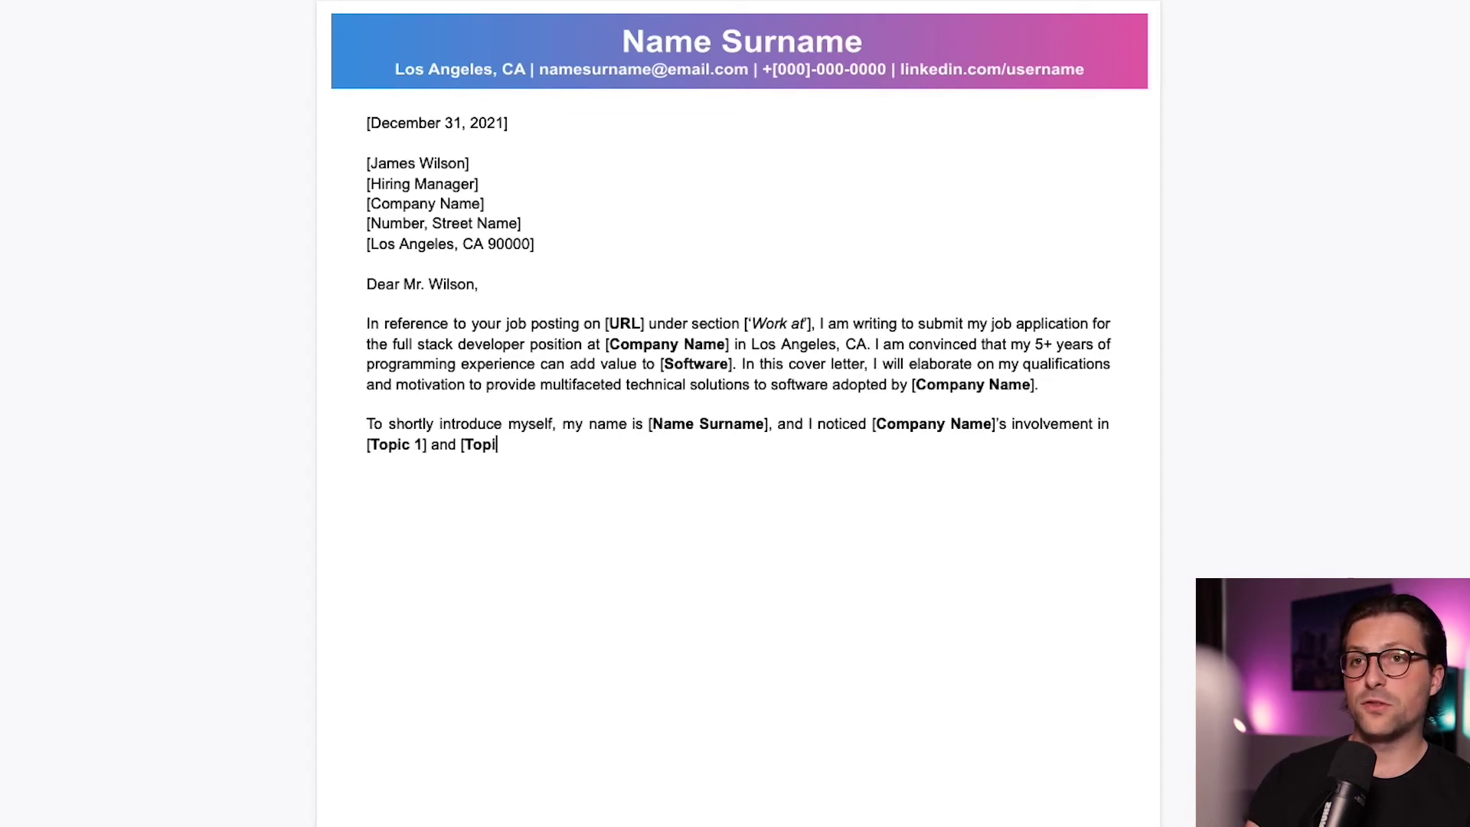
pyautogui.hotkey('ctrl', 'b')
pyautogui.write(']. The developments mentioned in [')
pyautogui.hotkey('ctrl', 'b')
pyautogui.write('Article')
pyautogui.hotkey('ctrl', 'b')
pyautogui.write('] from [')
pyautogui.hotkey('ctrl', 'b')
pyautogui.write('Source')
pyautogui.hotkey('ctrl', 'b')
pyautogui.write('] surely are a ')
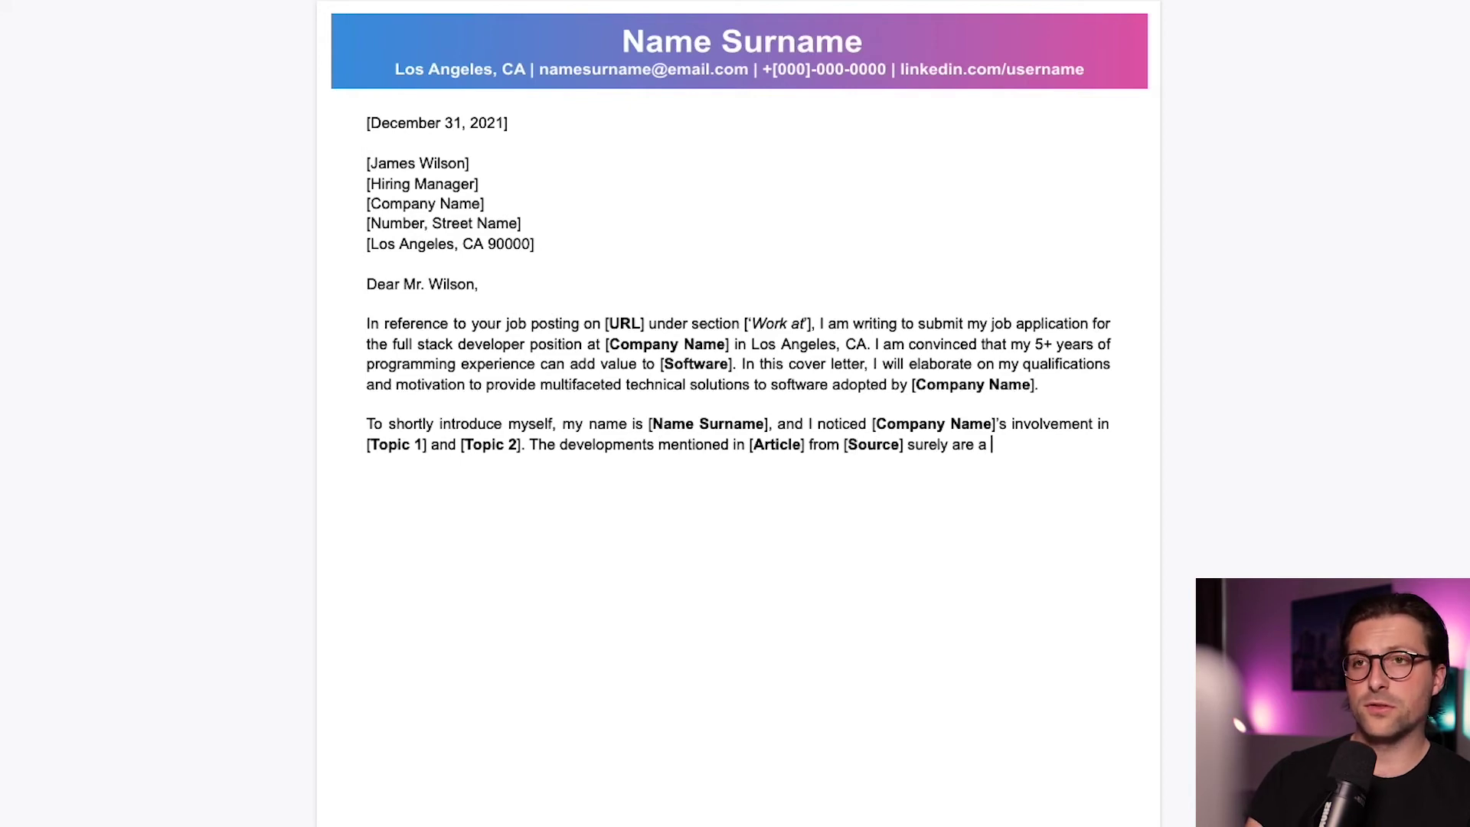
pyautogui.write('leap forward to [')
pyautogui.hotkey('ctrl', 'b')
pyautogui.write('Objective')
pyautogui.hotkey('ctrl', 'b')
pyautogui.write(']. ')
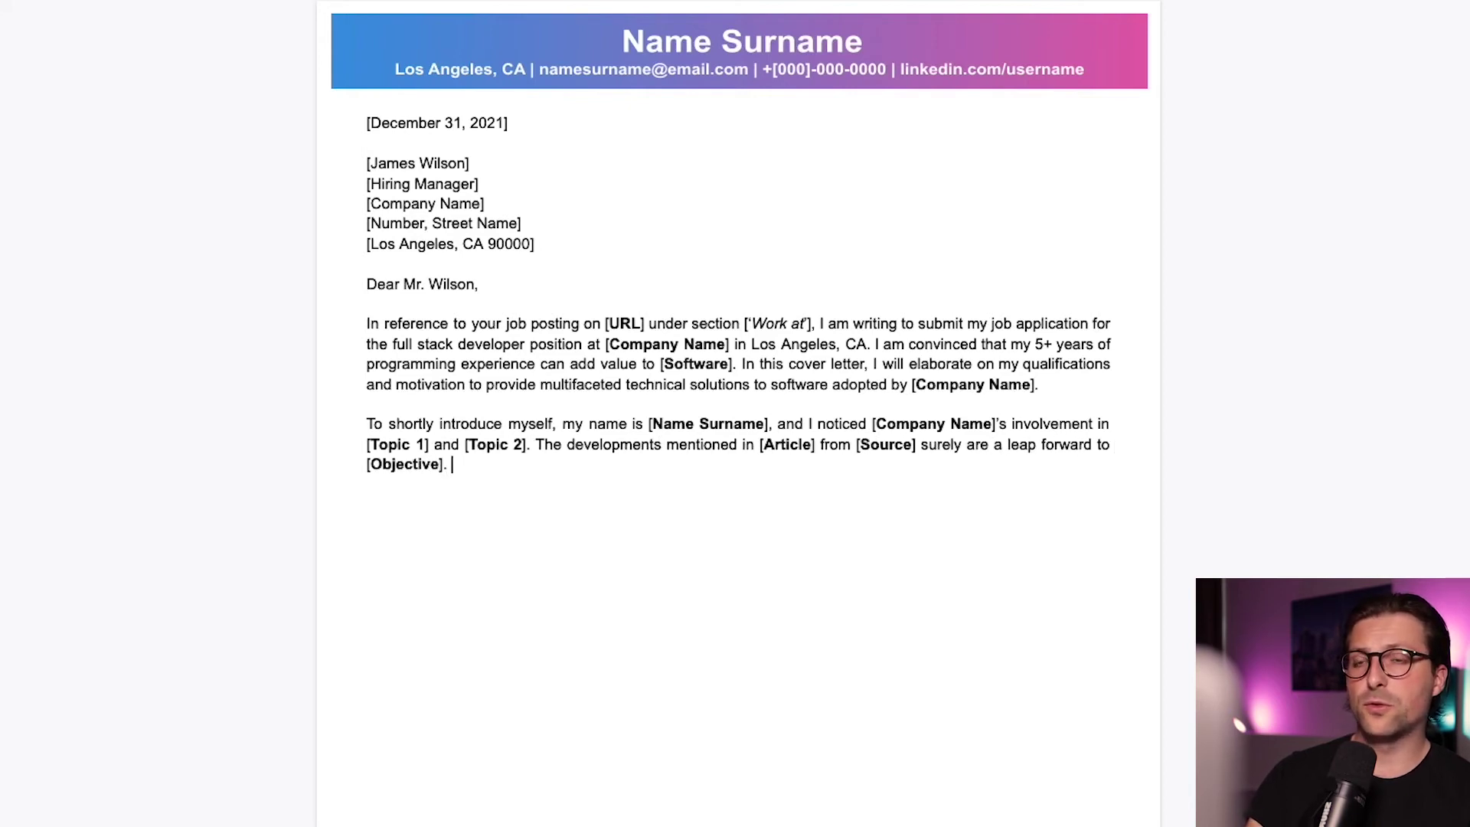
pyautogui.write('Currently, I am seeking to obt')
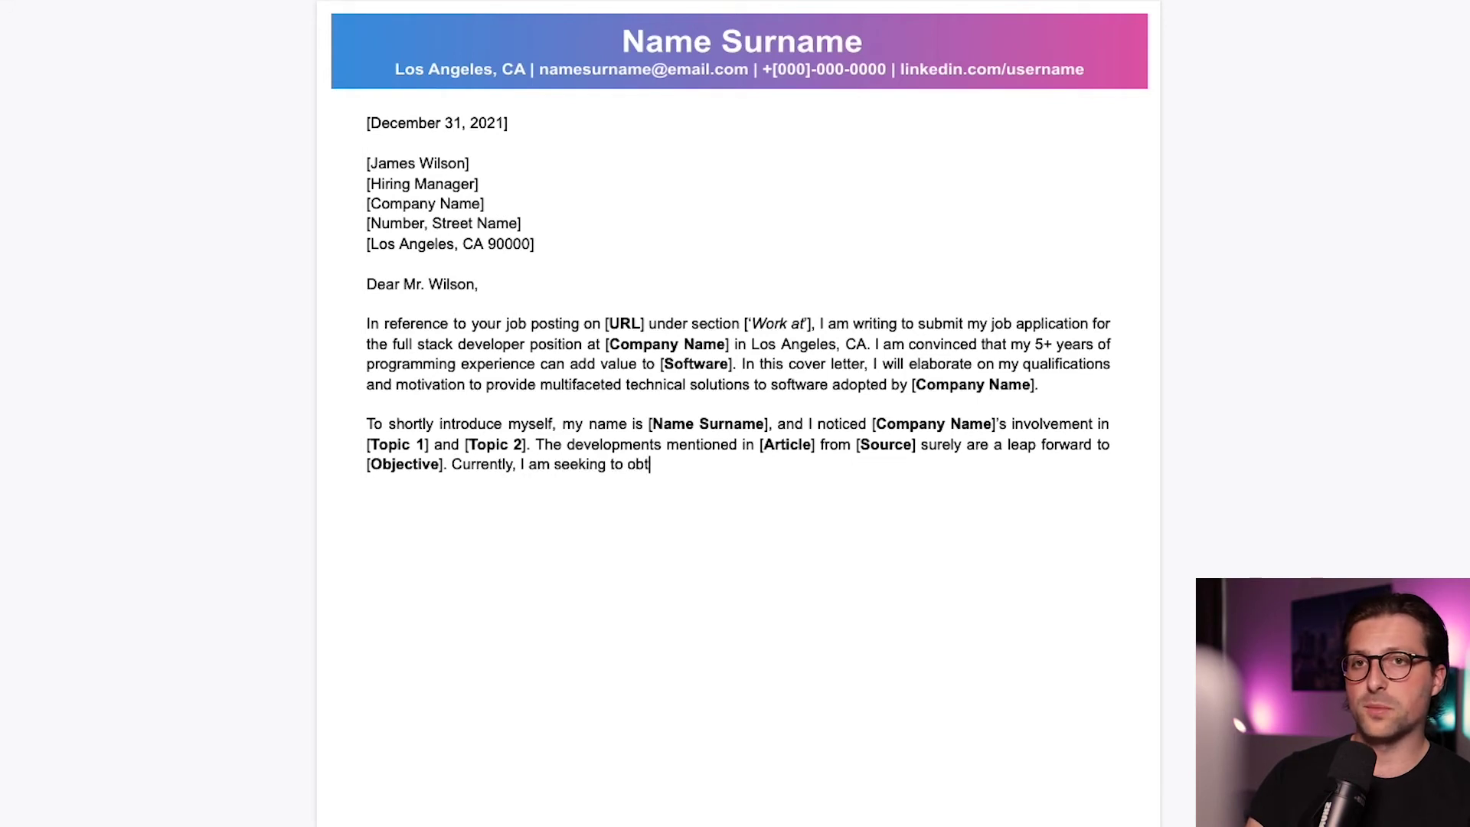
pyautogui.write('ain a new, challenging and growth oriented position. The vib')
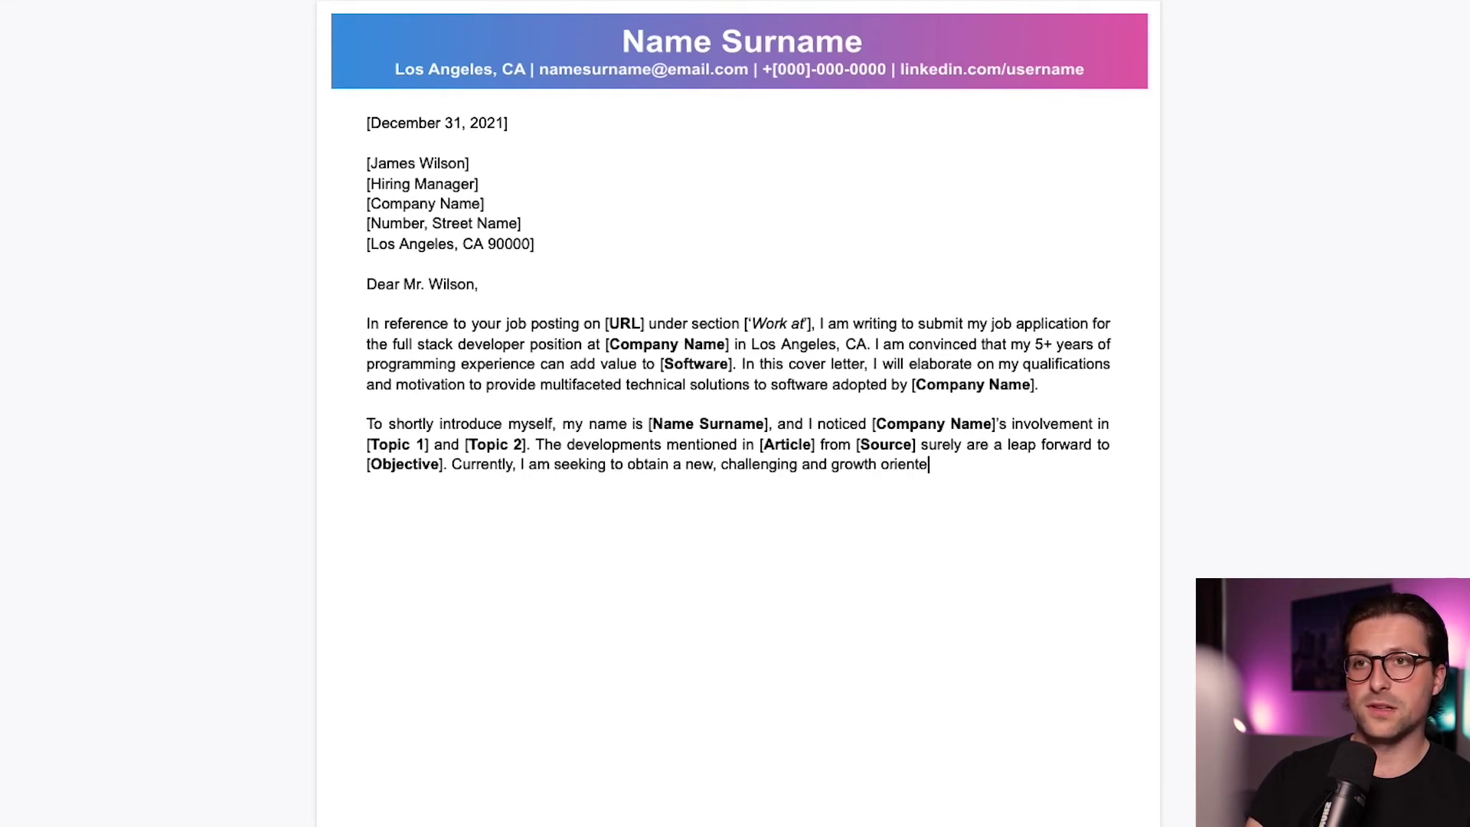
pyautogui.write('rant working environm')
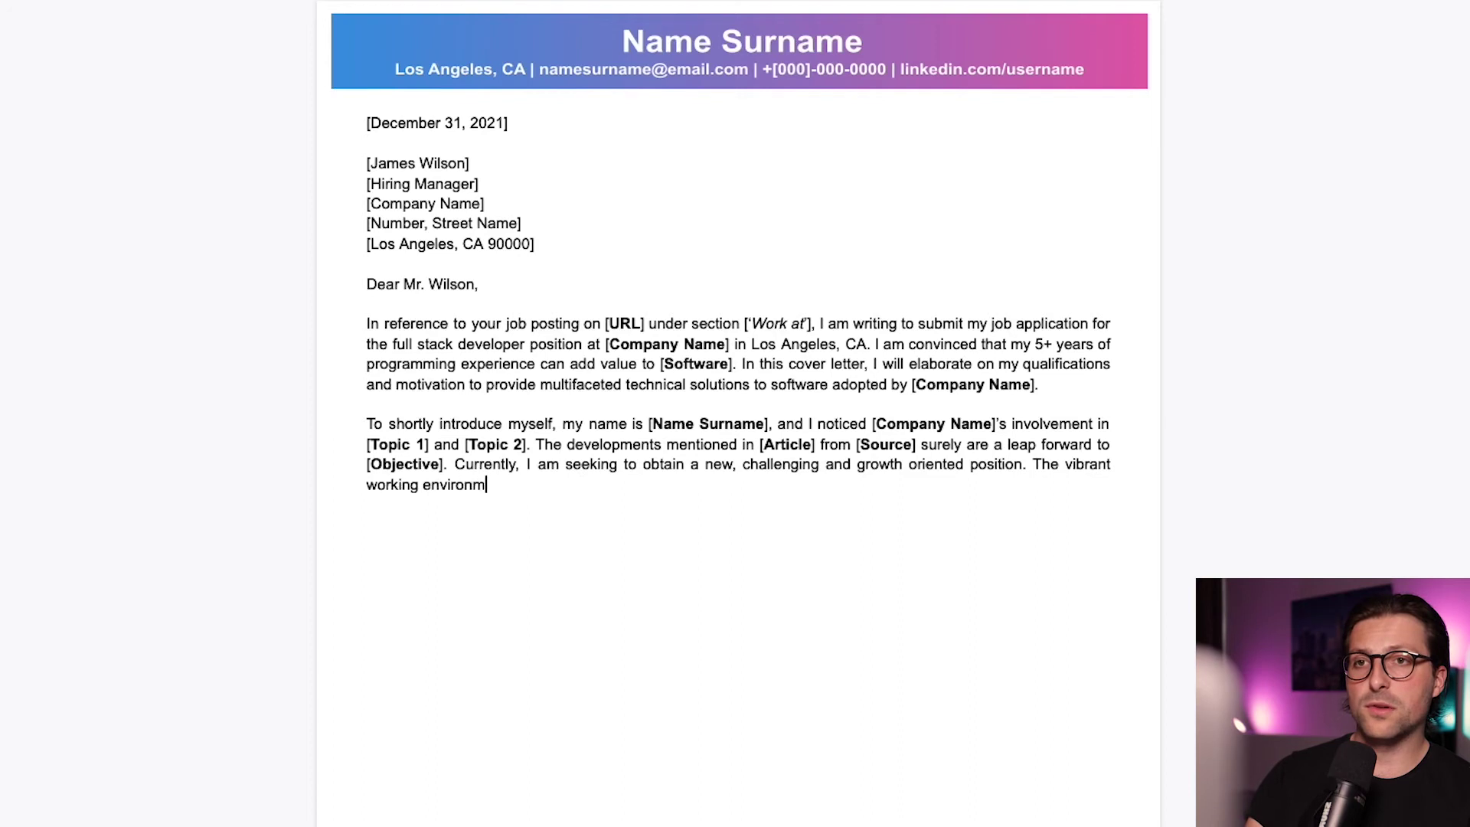
pyautogui.write('ent, my familiarity with [Softw')
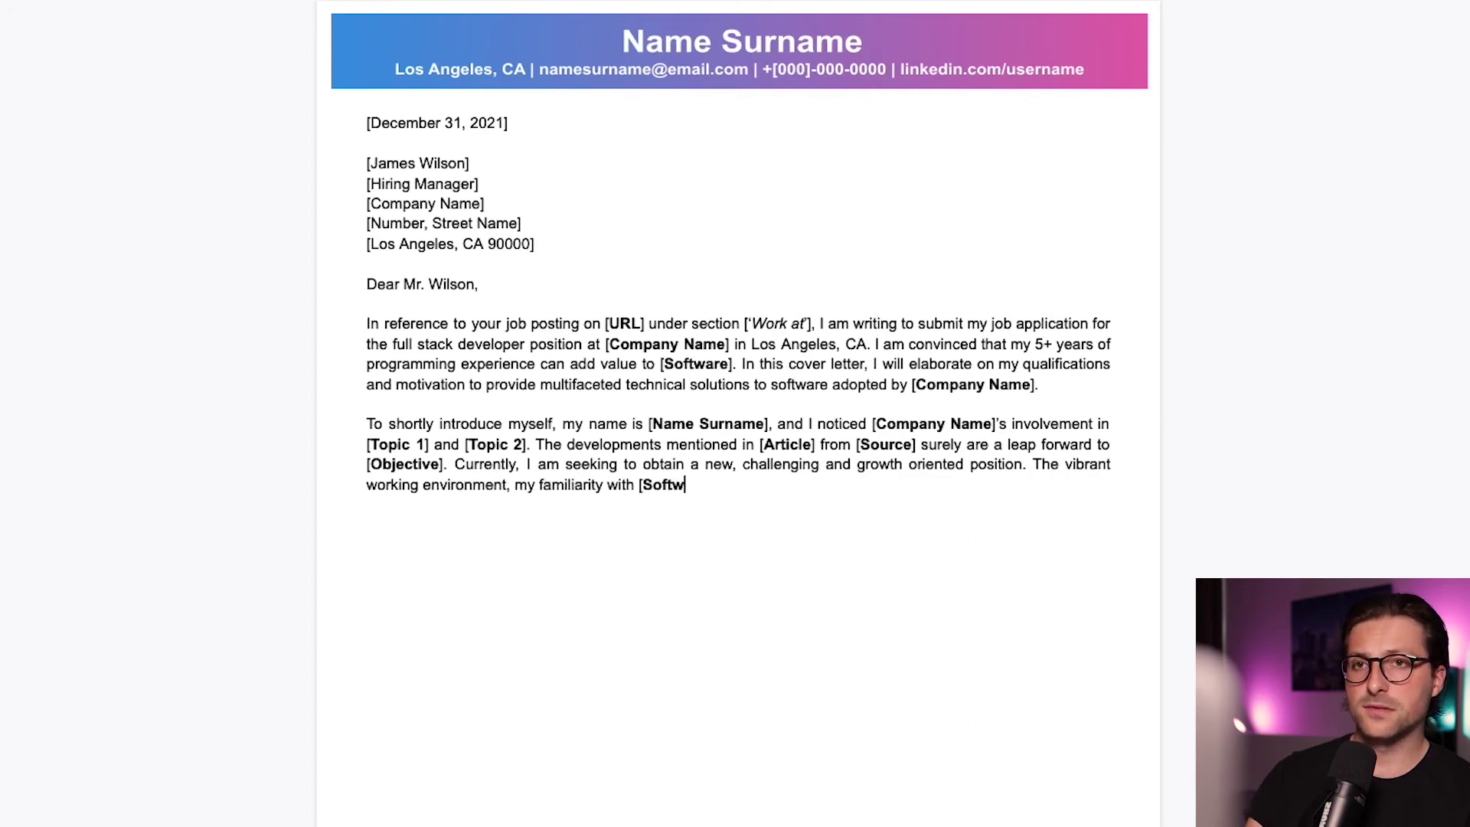
pyautogui.write('are] and the day-to-day responsibilities listed in the vaca')
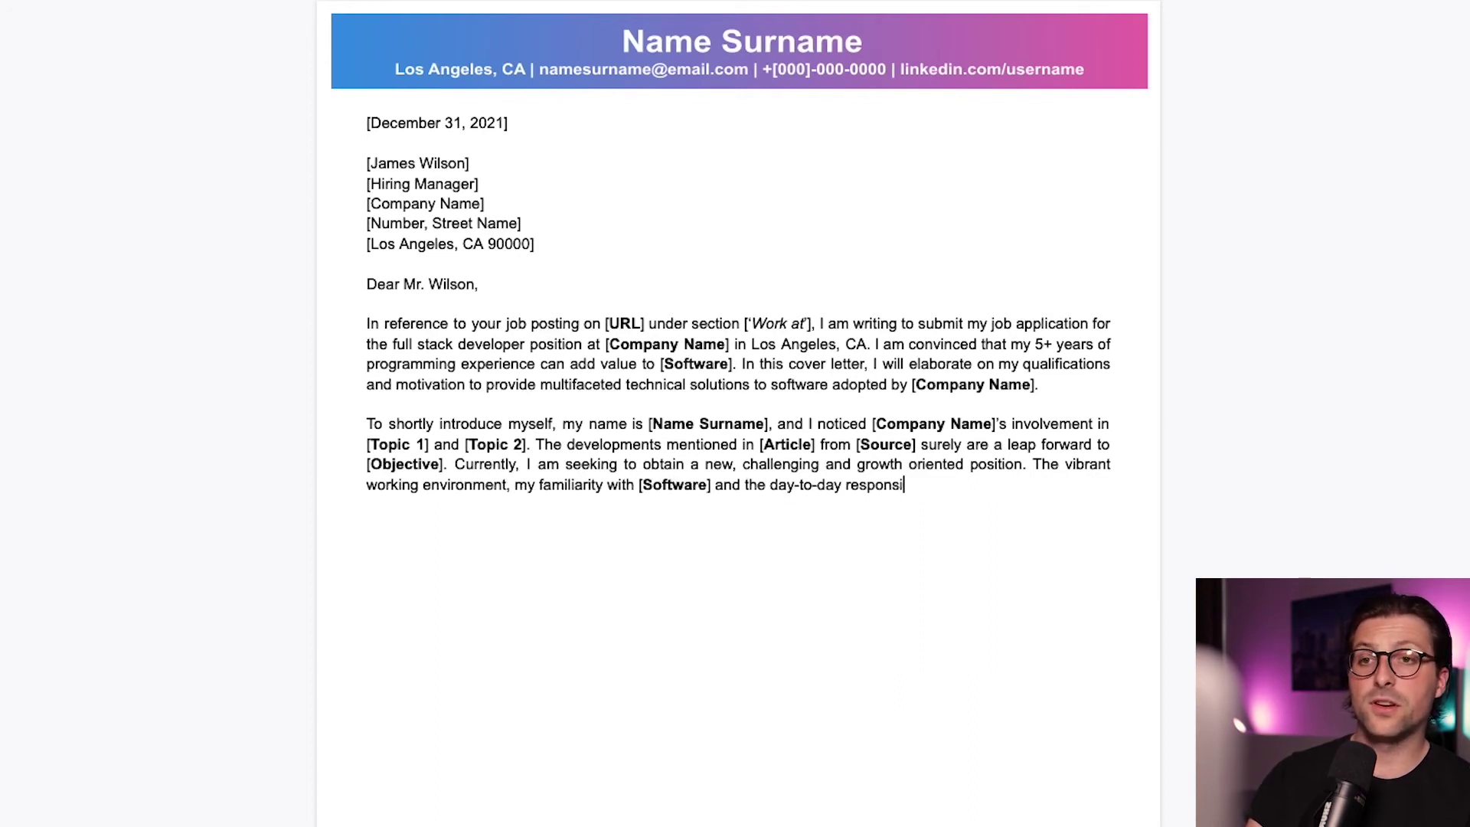
pyautogui.write('ncy, motivated me to apply for this j')
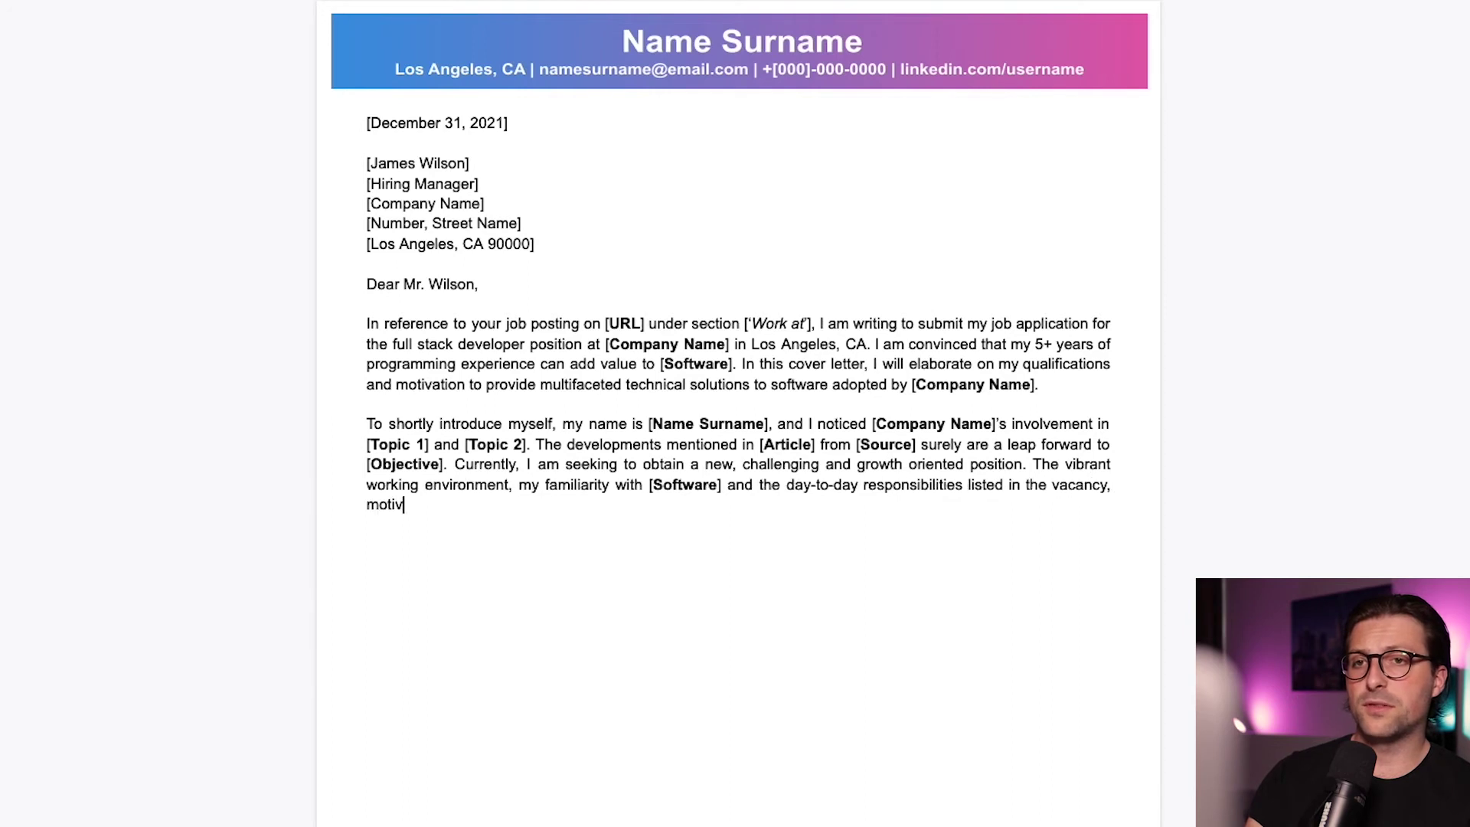
pyautogui.write('ob application')
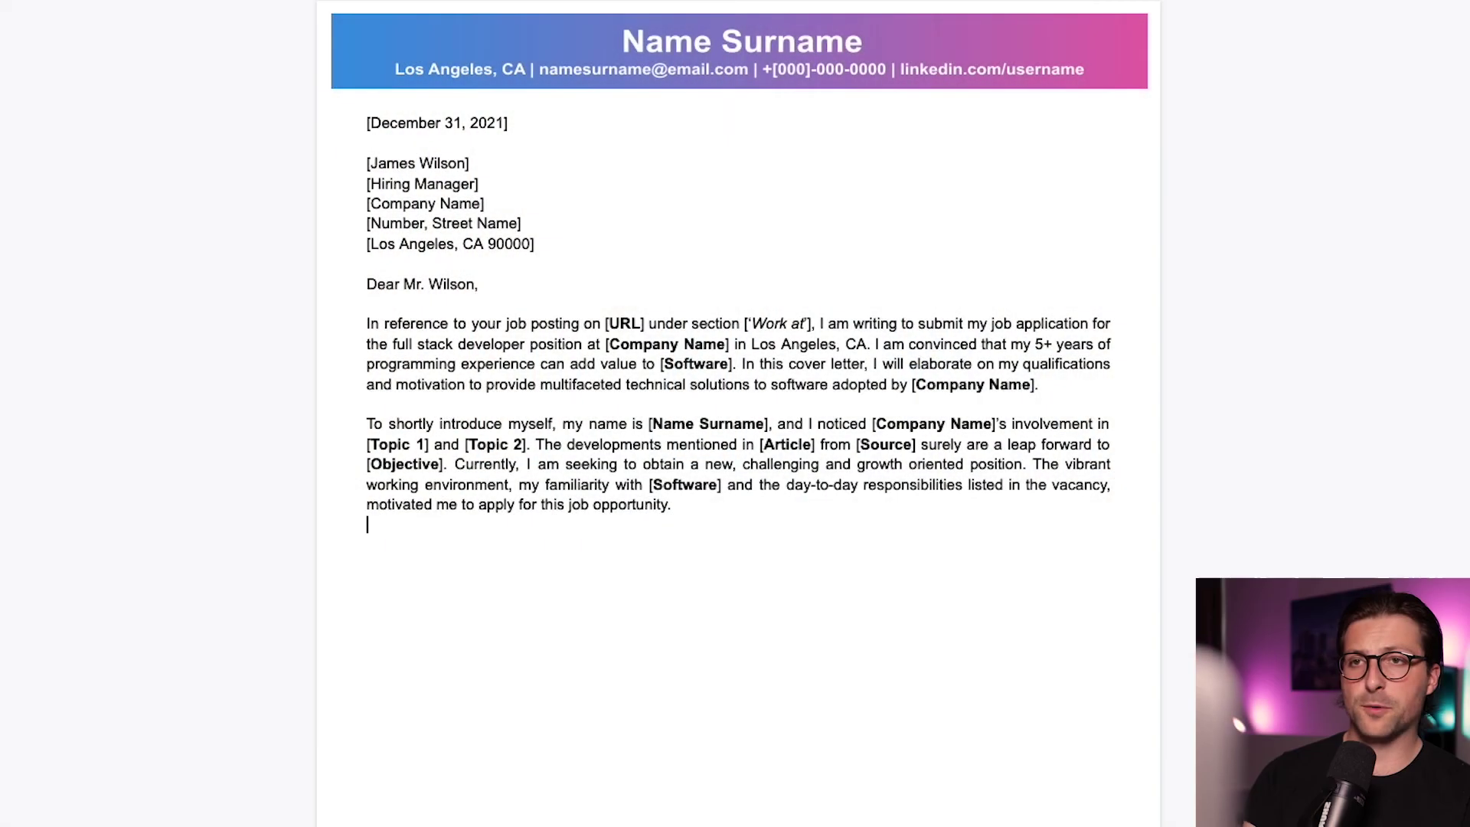
pyautogui.write('During my 5+ years of employment at [Company XYZ], I worked extensively with')
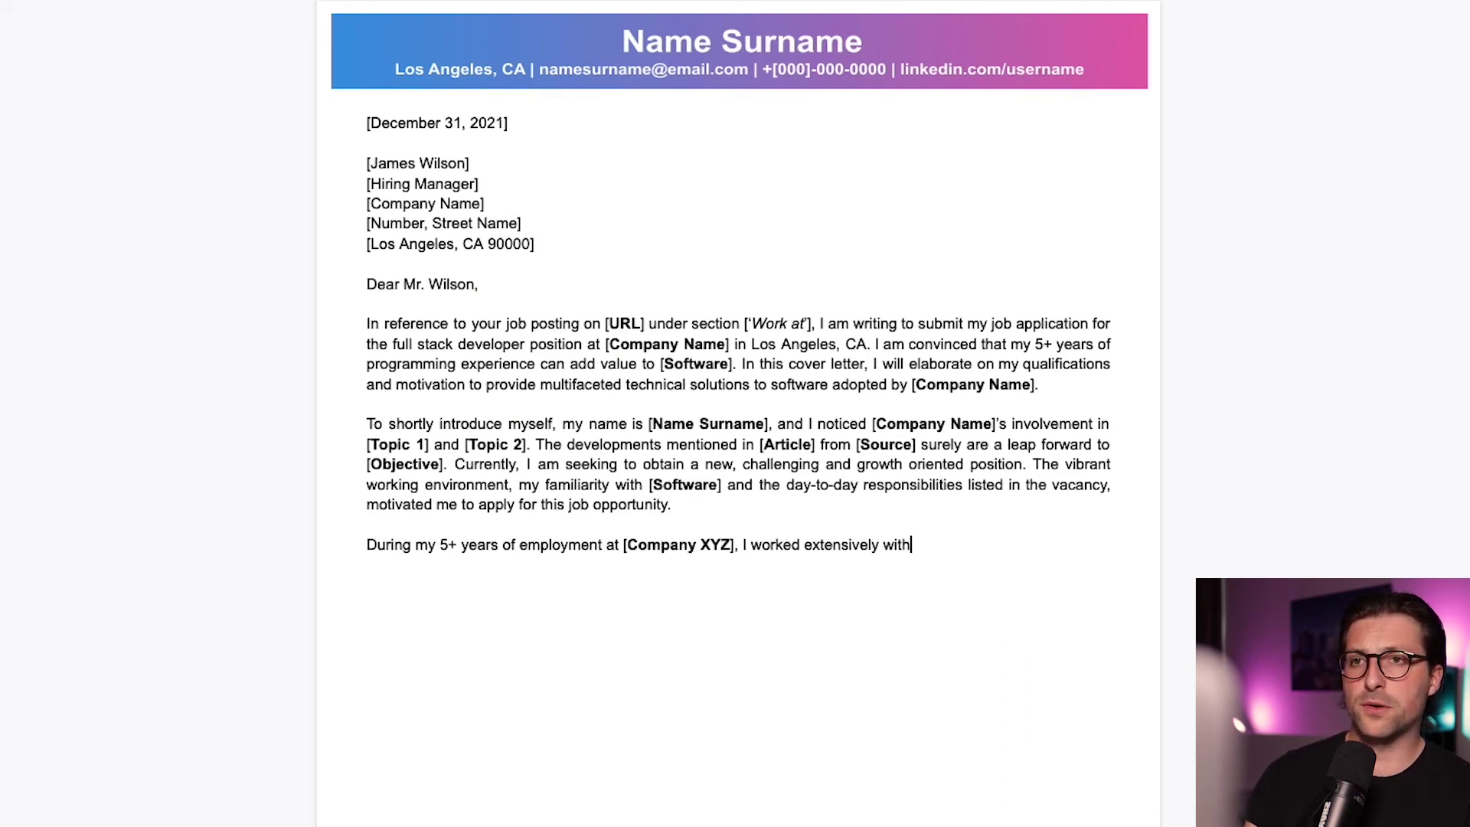
pyautogui.write(' [Programming languages] and liaised betwee')
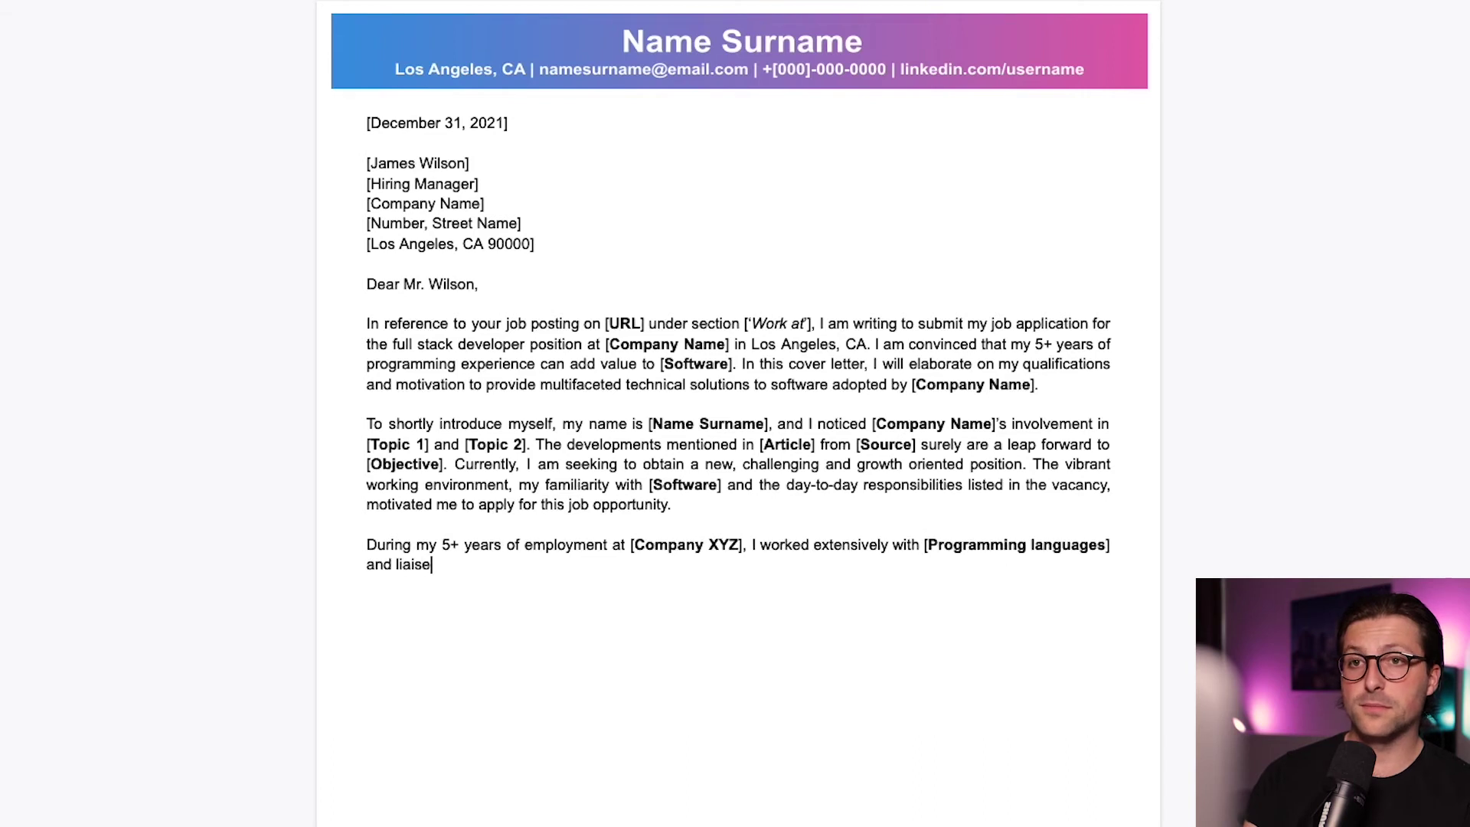
pyautogui.write('n front- and backend developers')
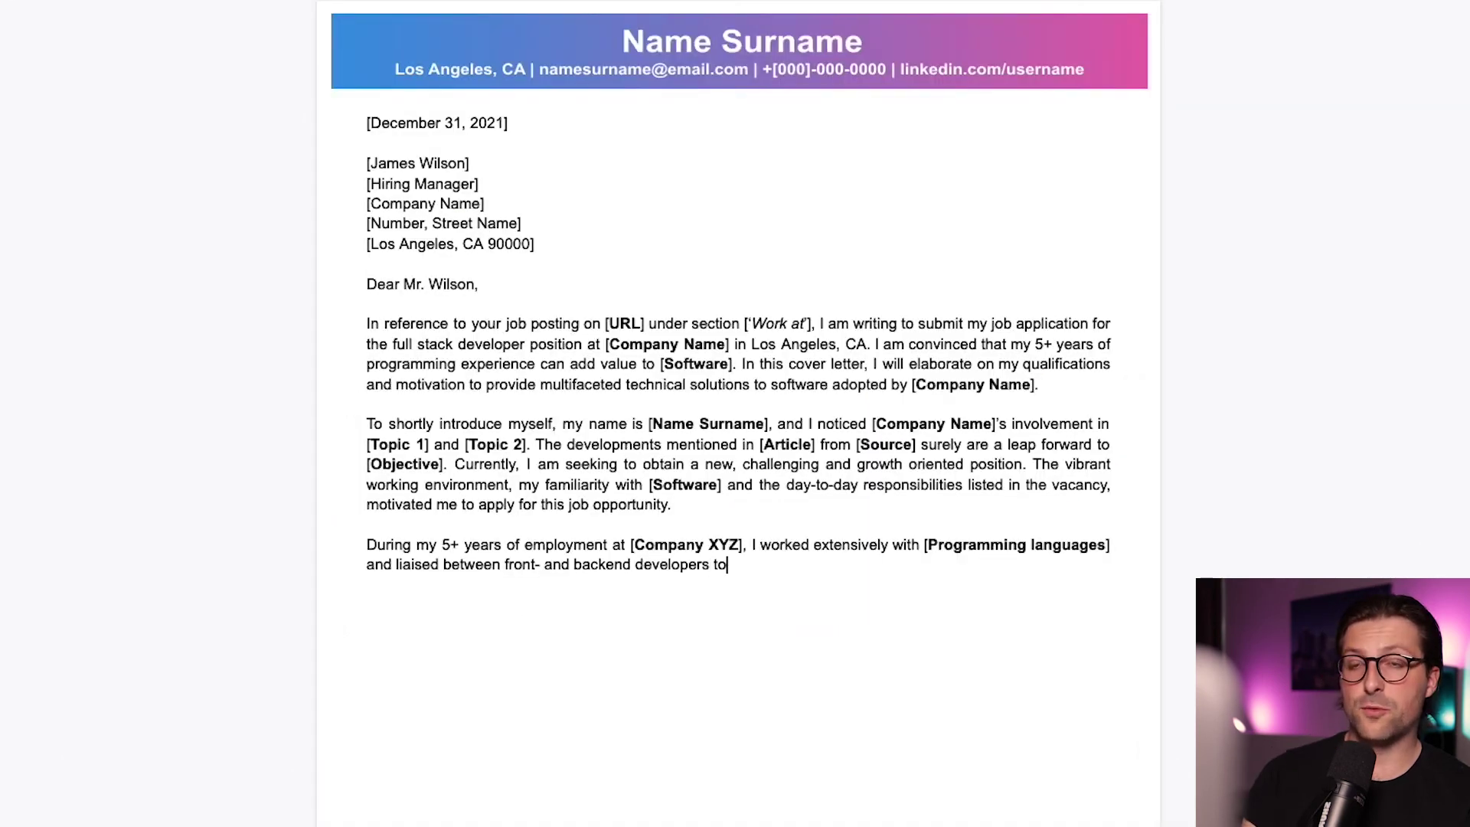
# Continue the paragraph: fixing bugs accelerated delivery time by 21% and decreased system crashes
pyautogui.write('fix bug')
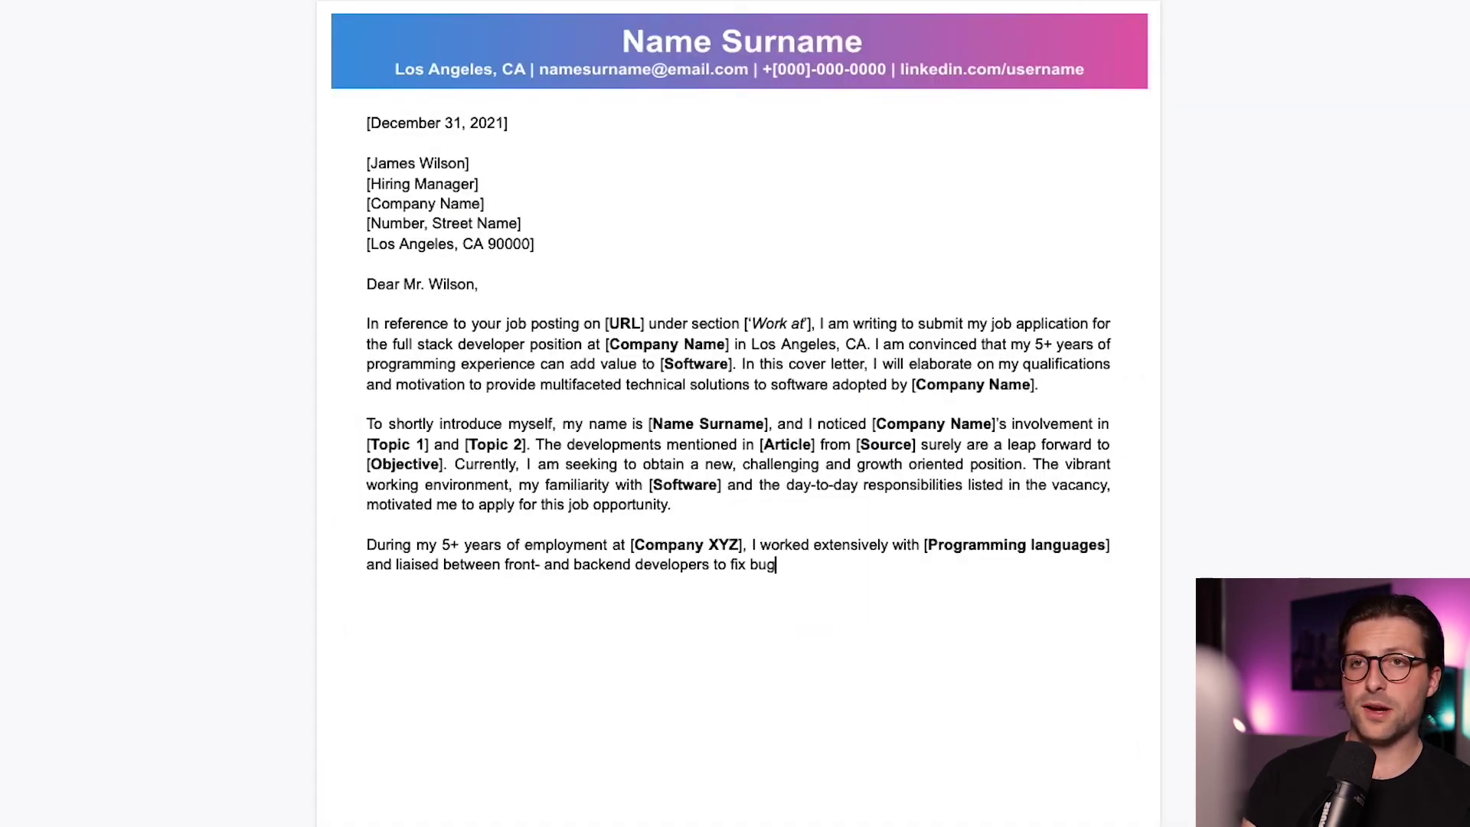
pyautogui.write('s which ultimately accelerated deli')
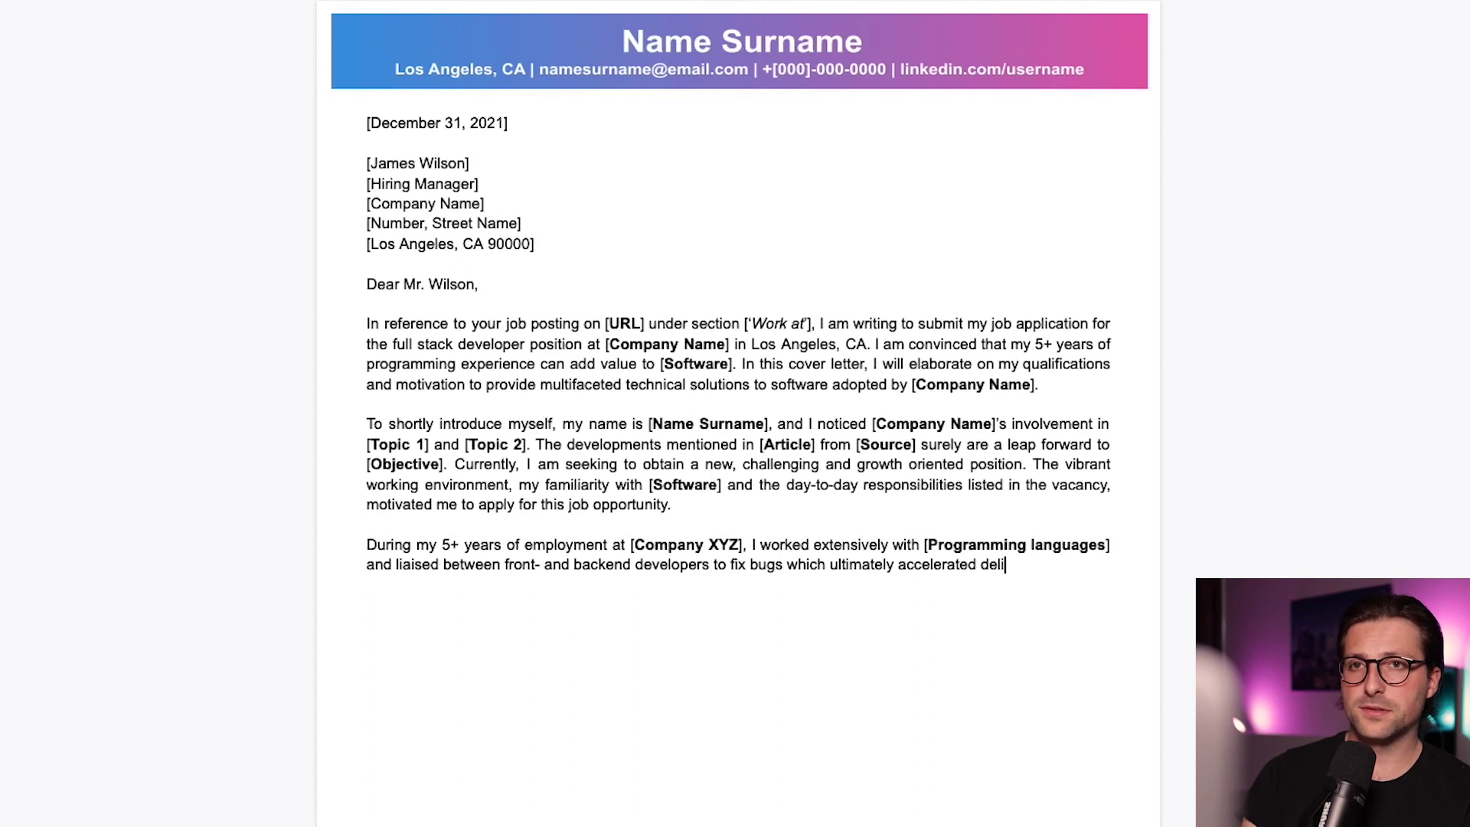
pyautogui.write('very time by 21% and decreased ')
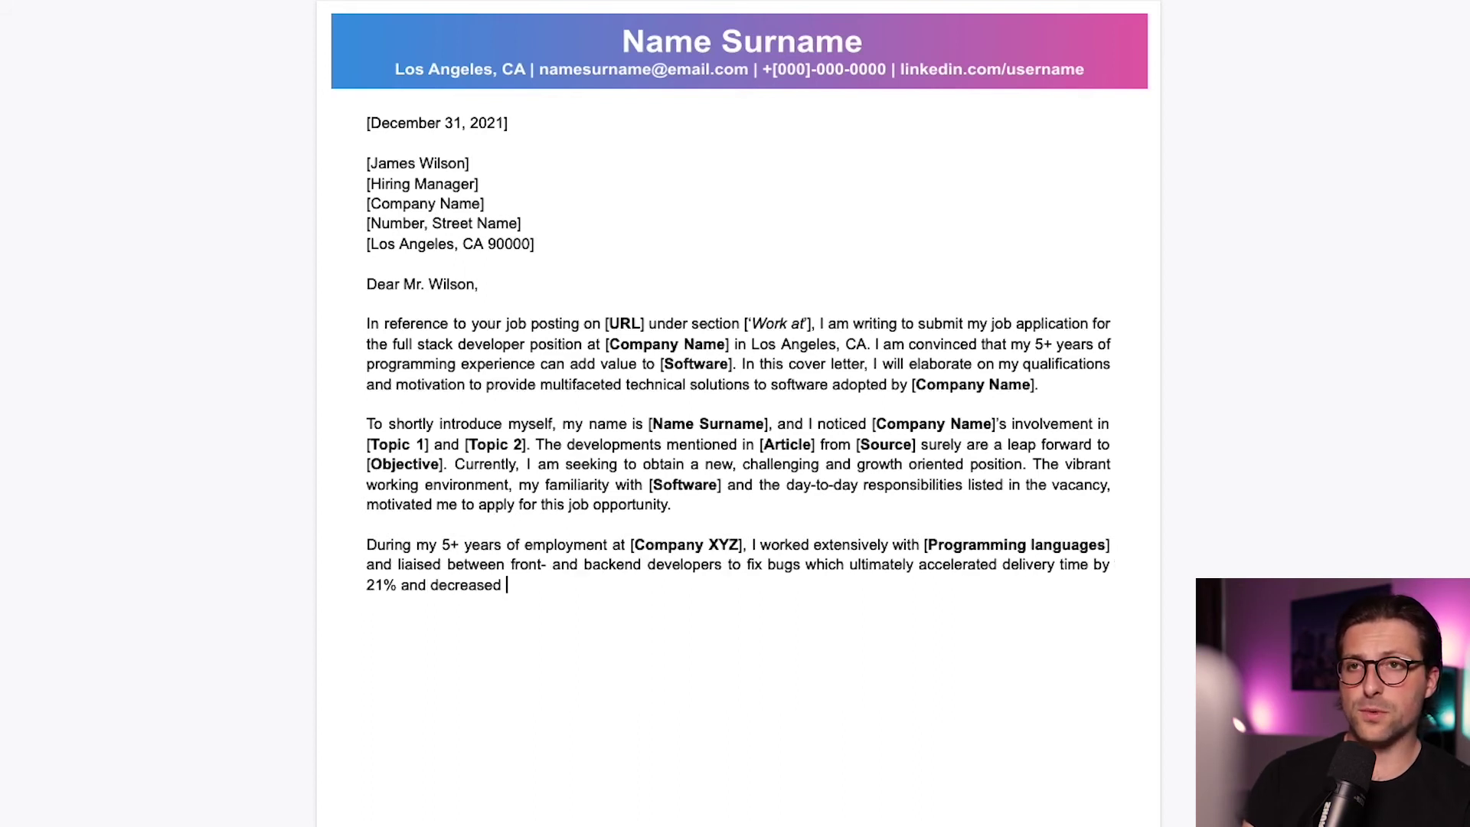
pyautogui.write('system crashes by 32%. In 2021, ')
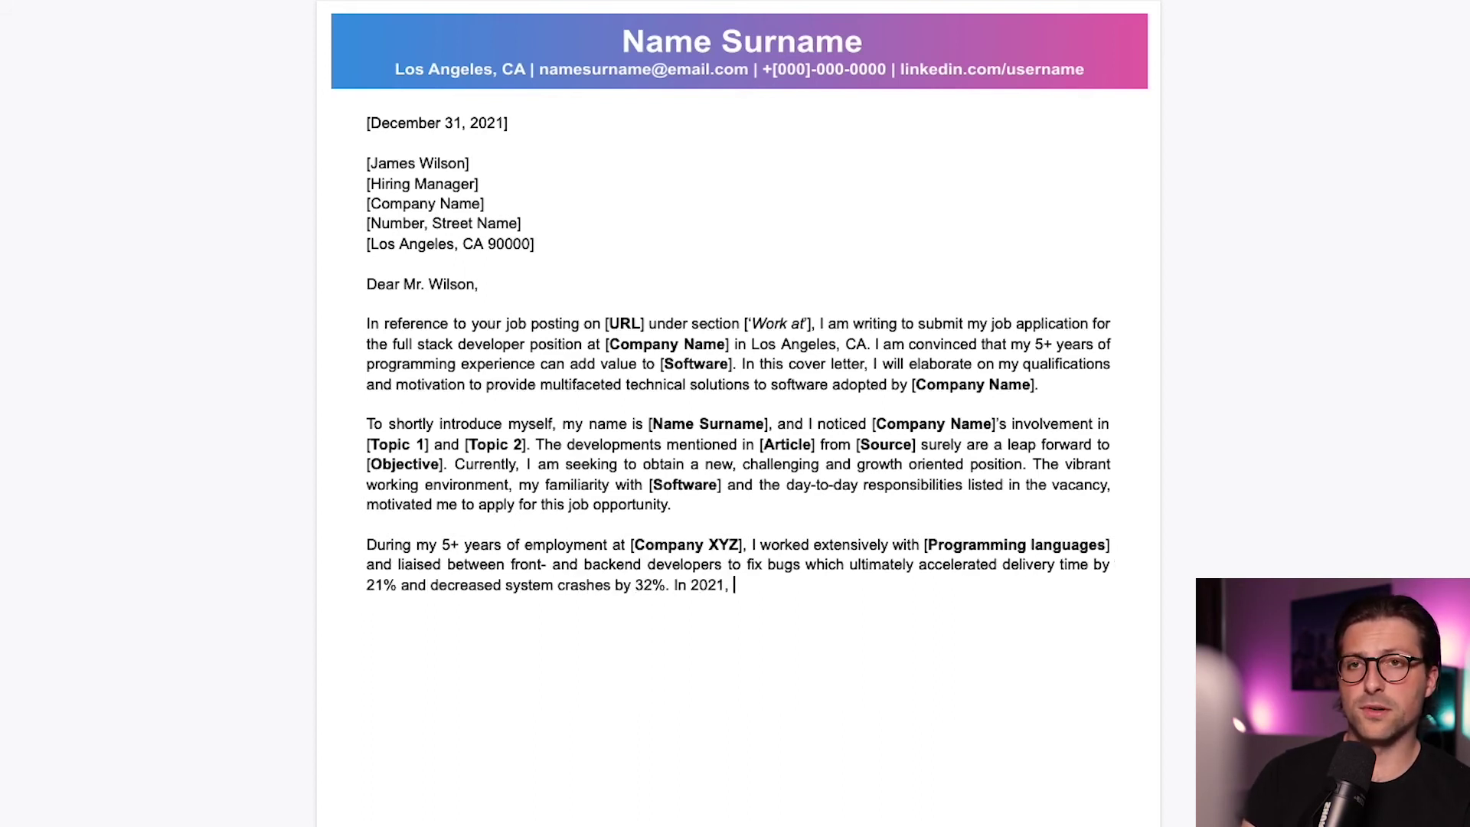
pyautogui.write('I lead the monthly Python training')
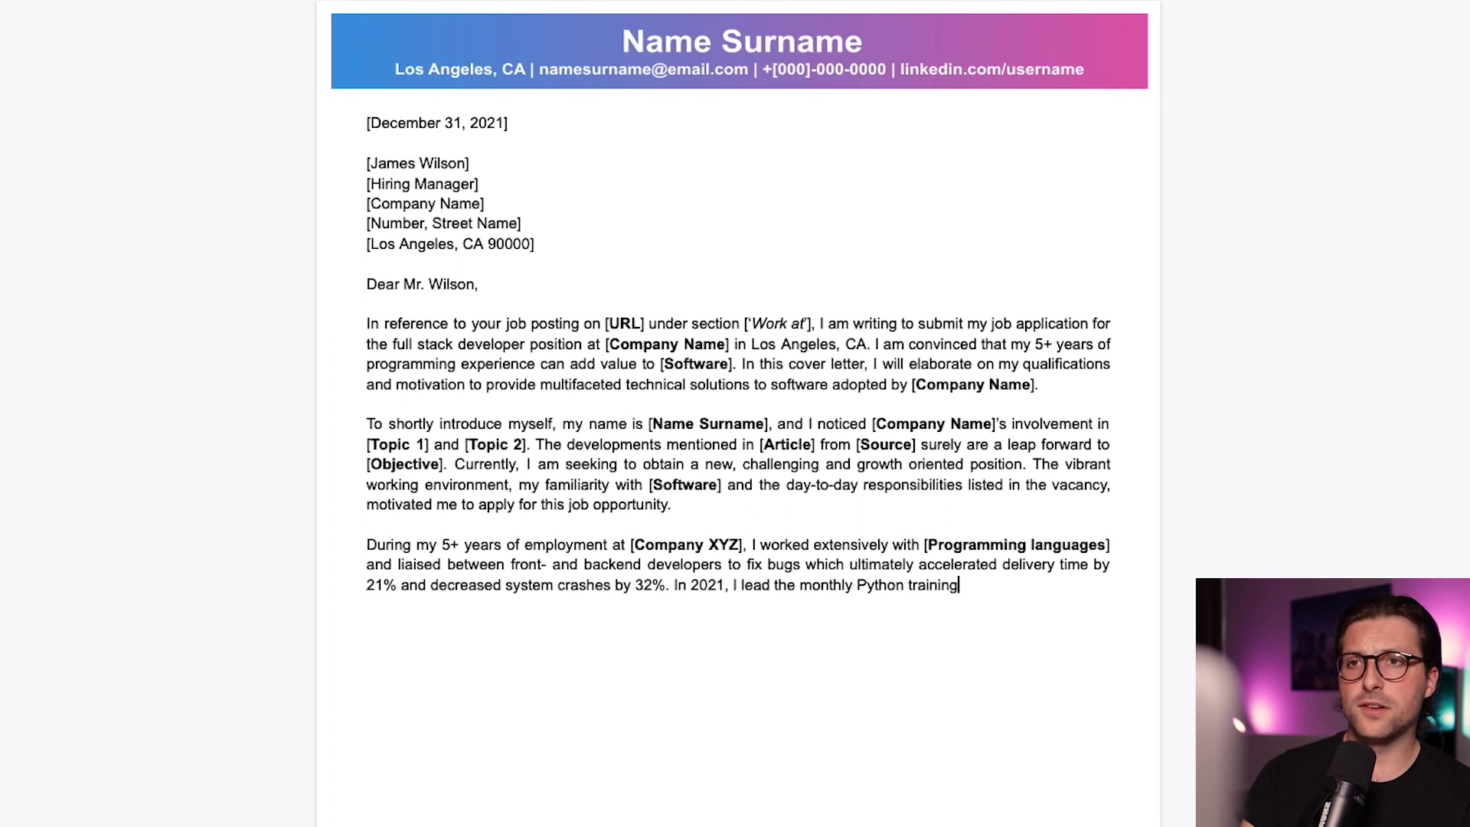
pyautogui.write(' program to foster cross-functional p')
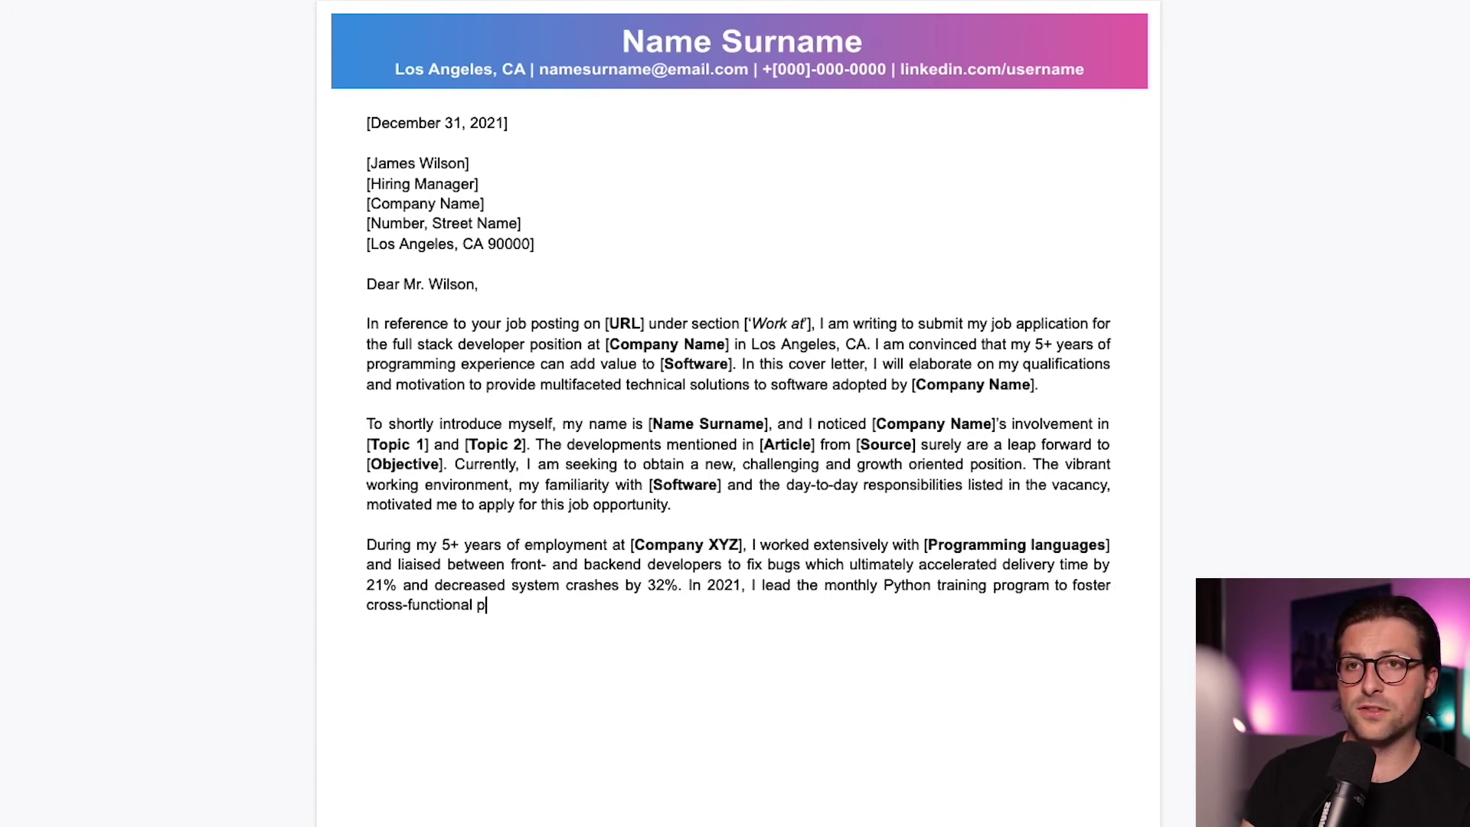
pyautogui.write('rogramming ease and efficacy. I')
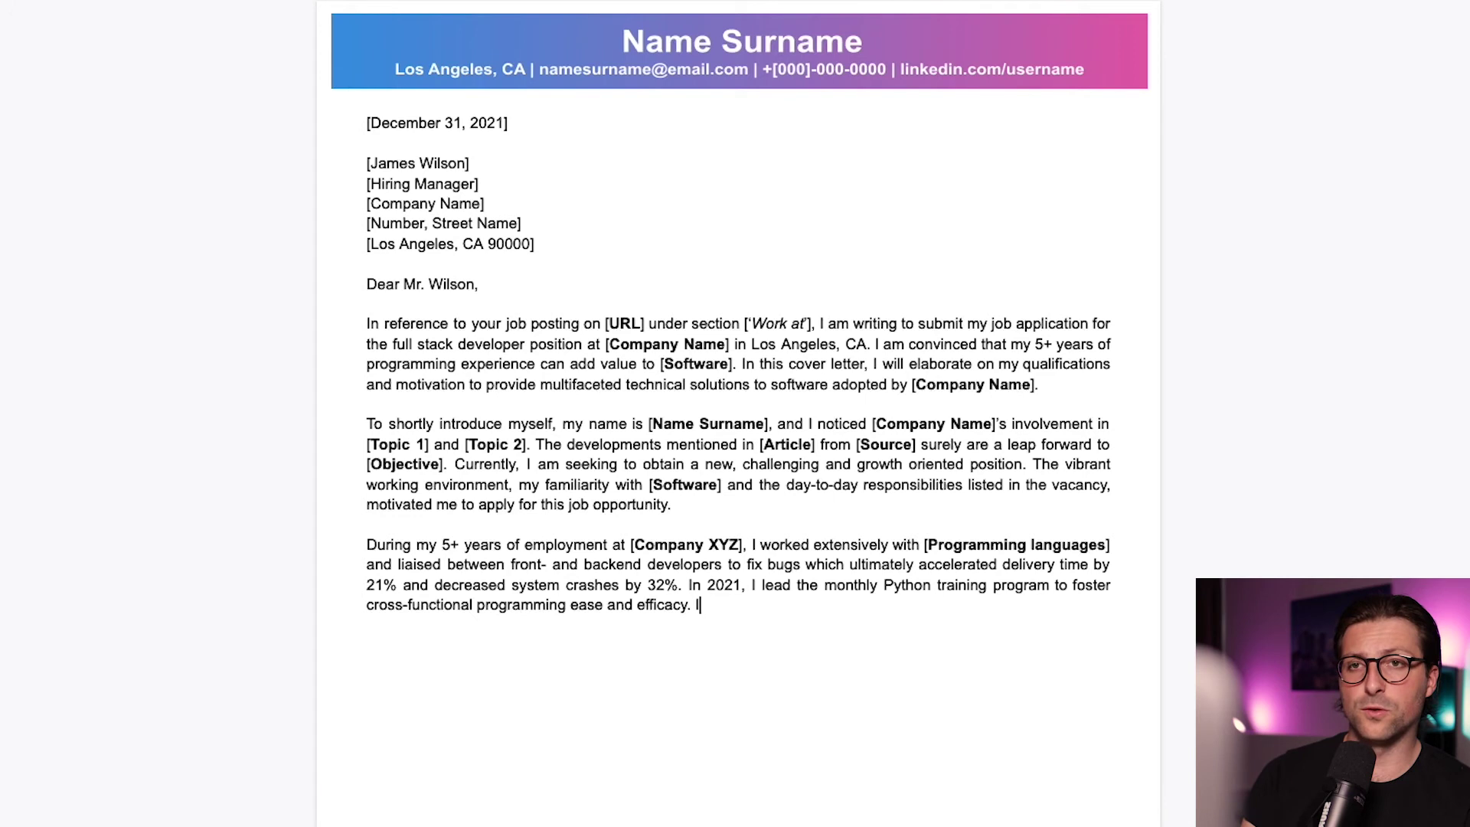
pyautogui.write(' was praised by management for my')
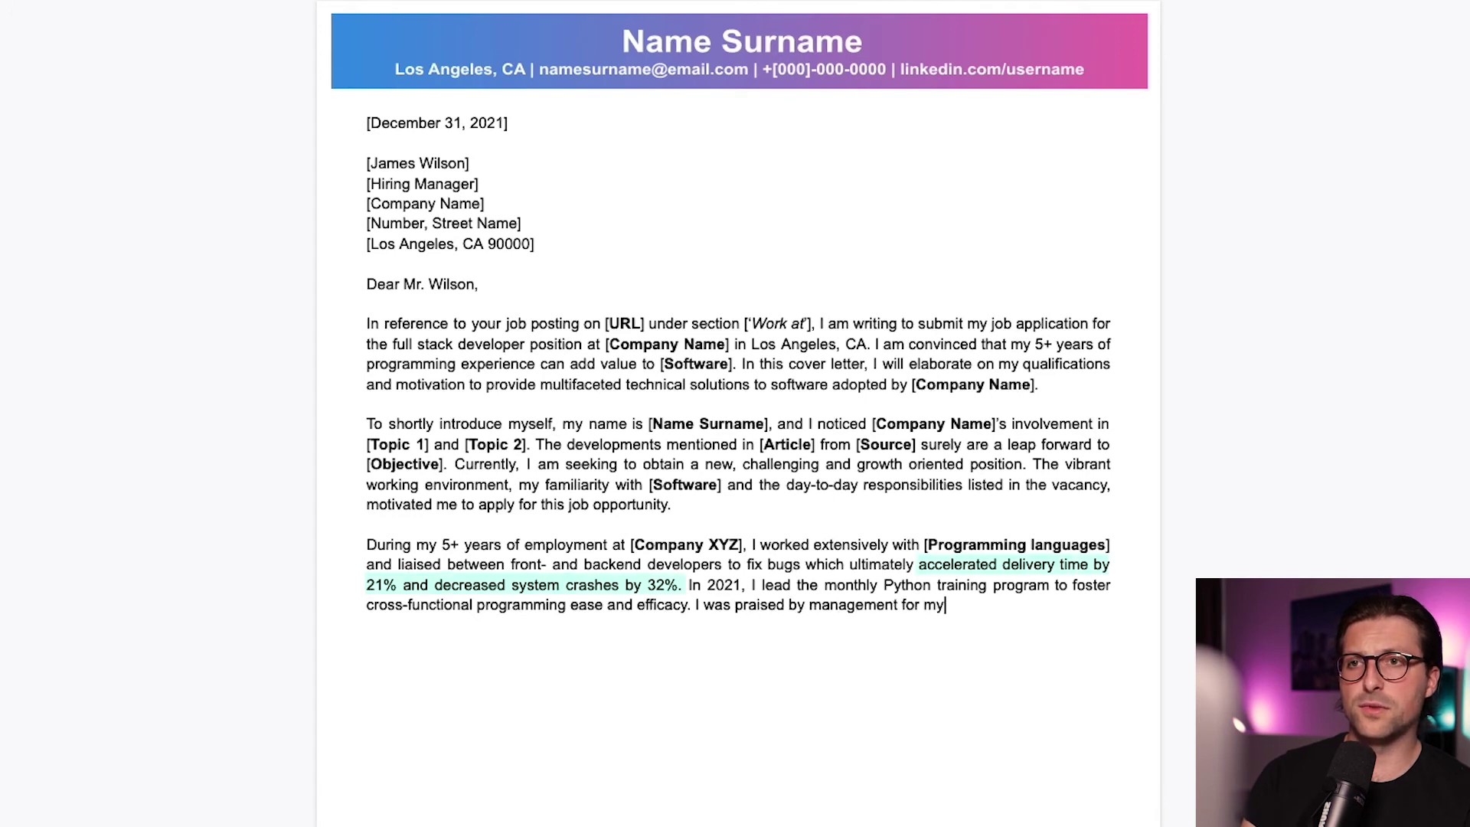
pyautogui.write(' abilities to debug, troubleshoot a')
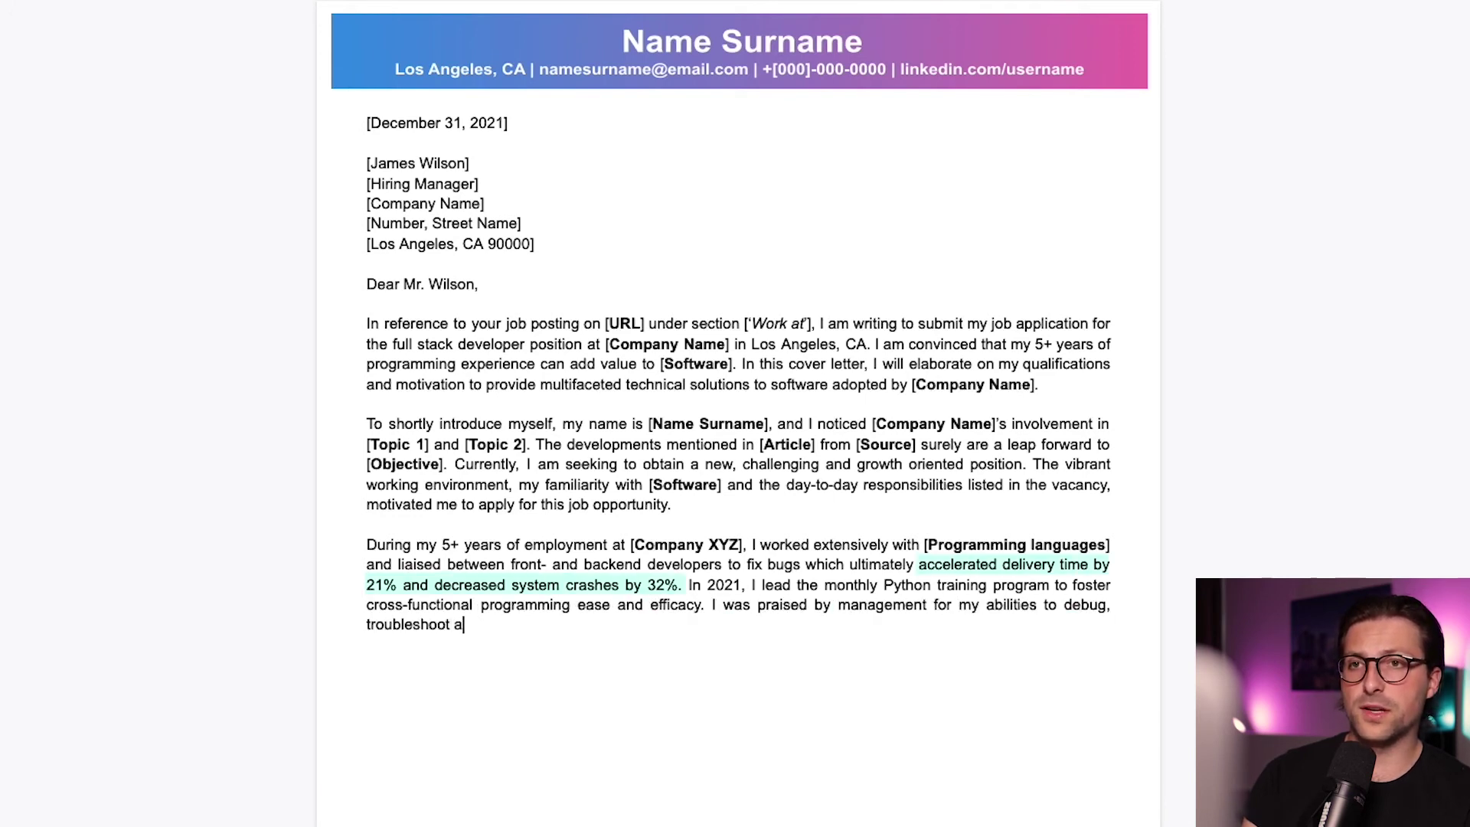
pyautogui.write('nd implement solutions to complex te')
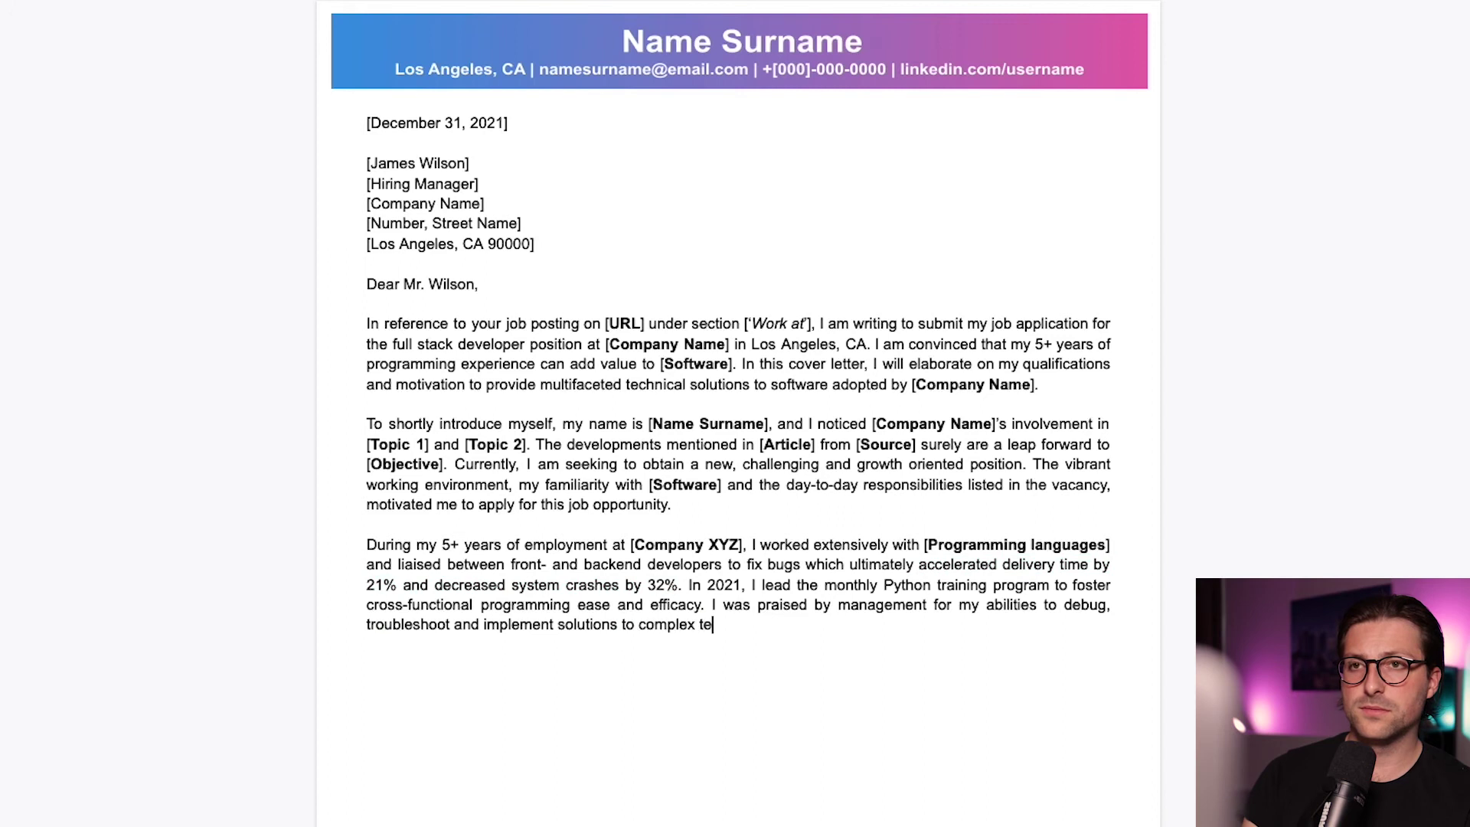
pyautogui.write('chnical issues (see references).  ')
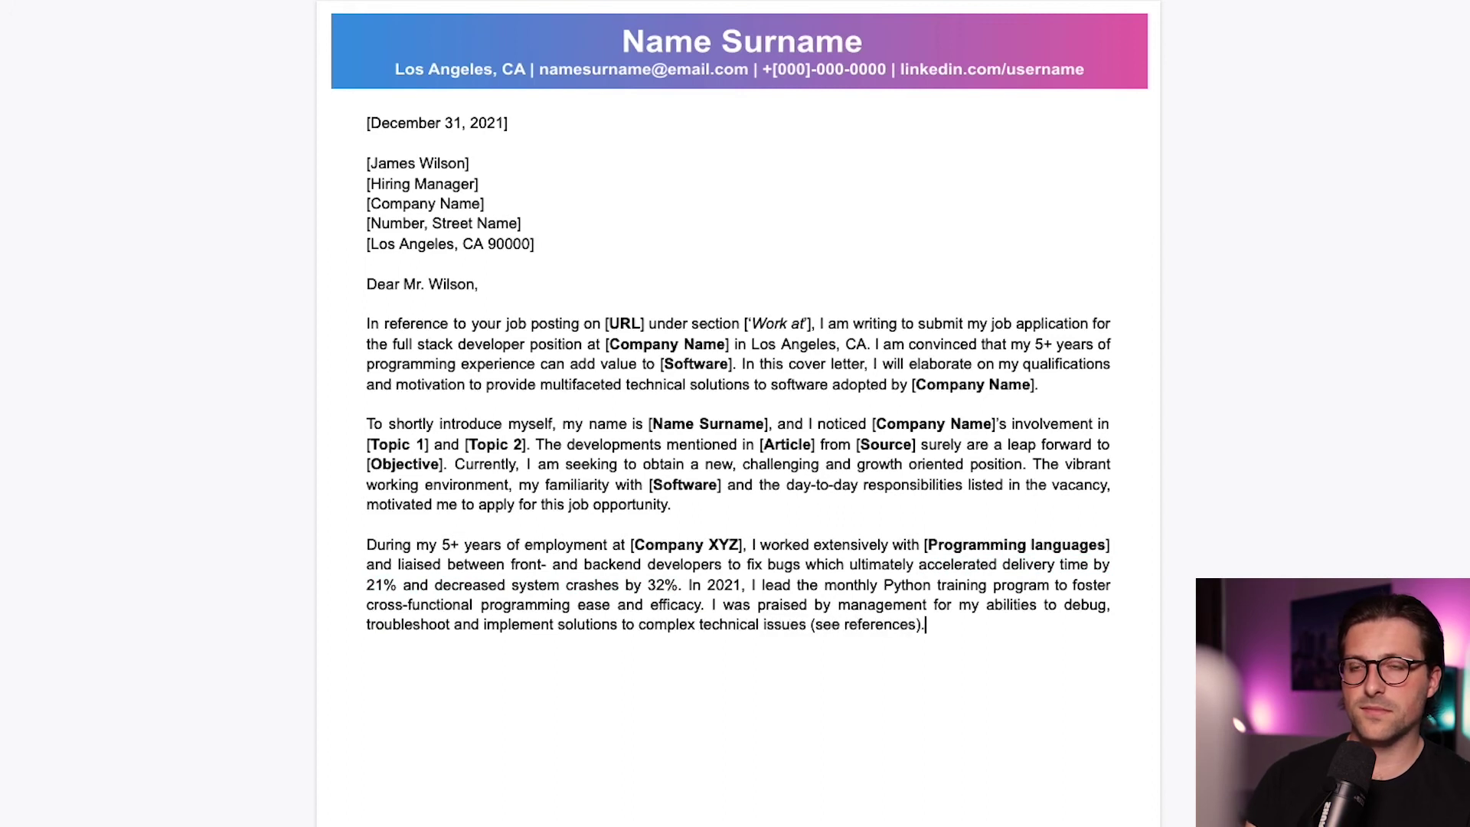
pyautogui.write('In the attac')
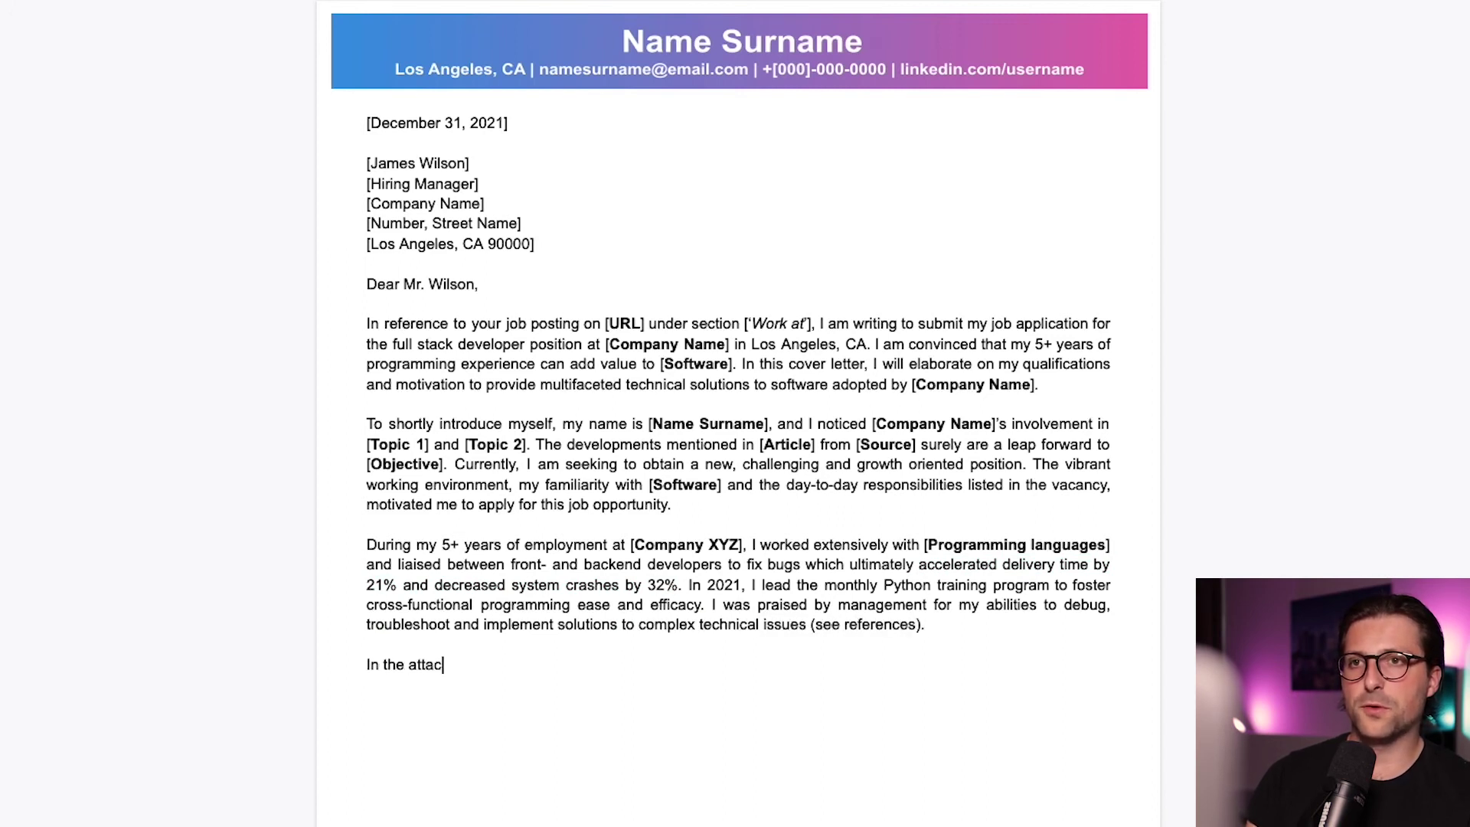
pyautogui.write('hment, you can find my resume and coding port')
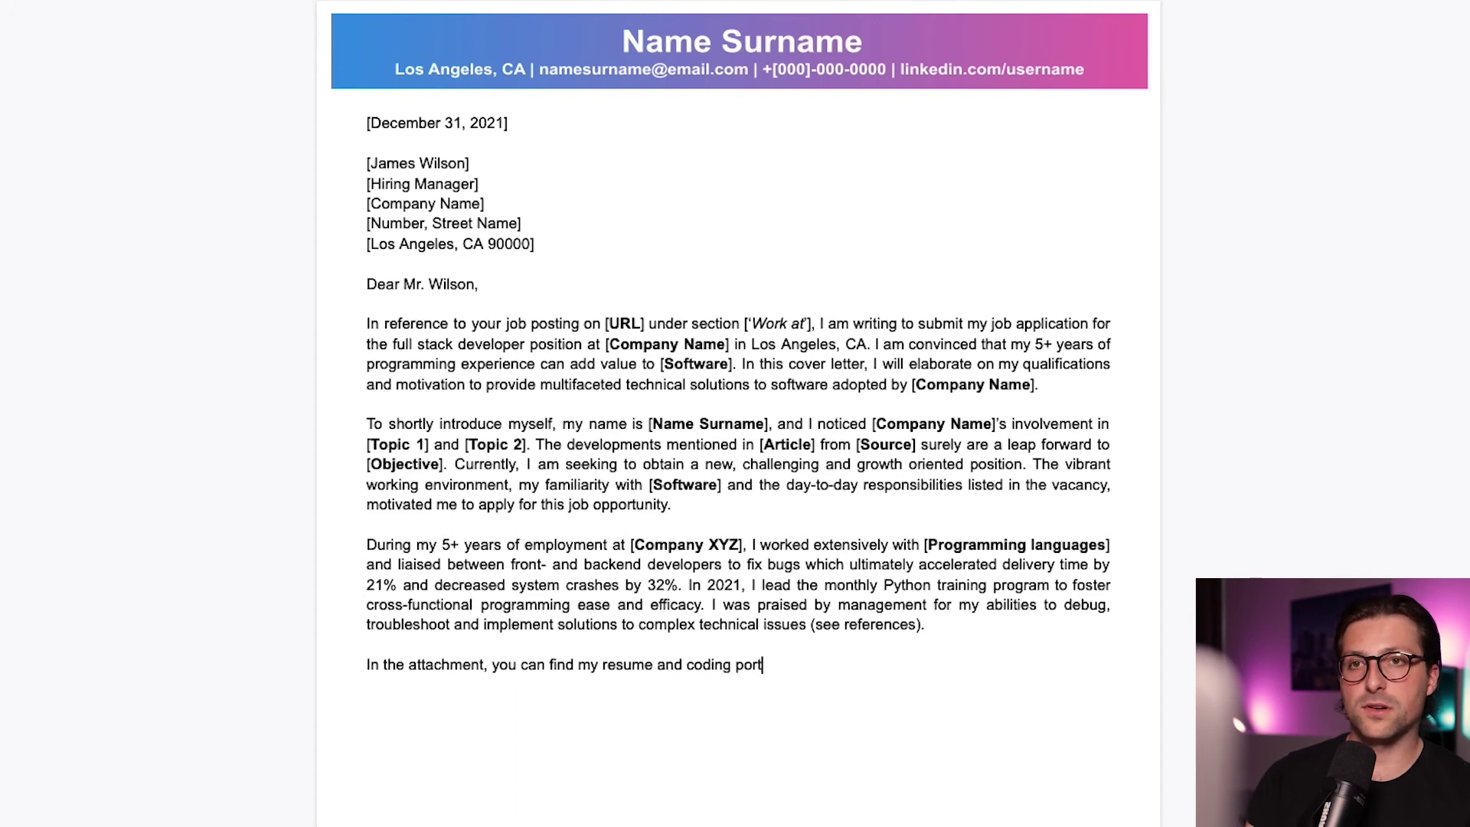
pyautogui.write('folio. I welcome the opportunity to demonstrate my programming skills')
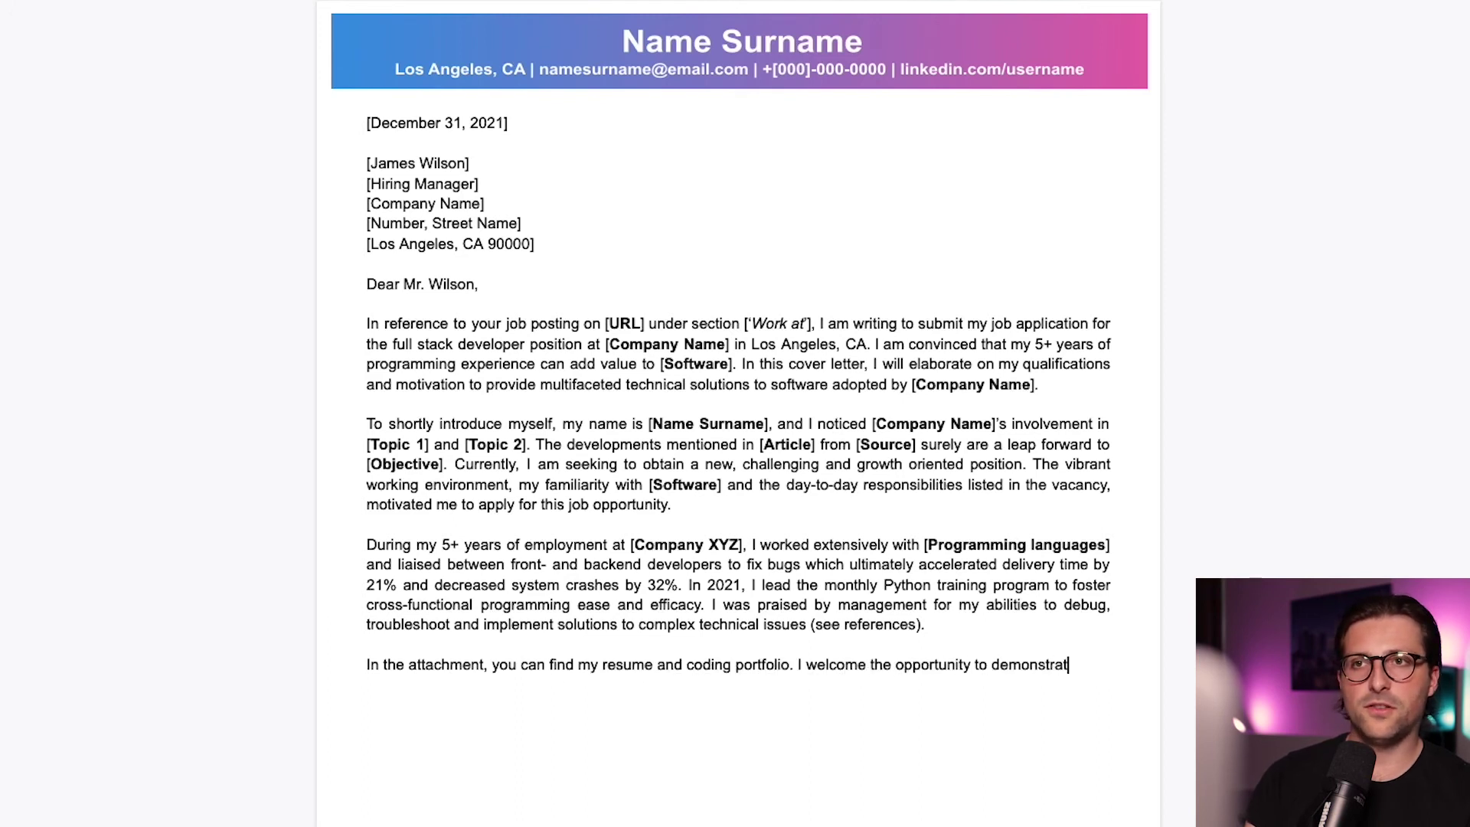
# Write the closing sentences with bold [Software], [Phone number] and [Email address] placeholders, ending with thanks
pyautogui.write('ss the pos')
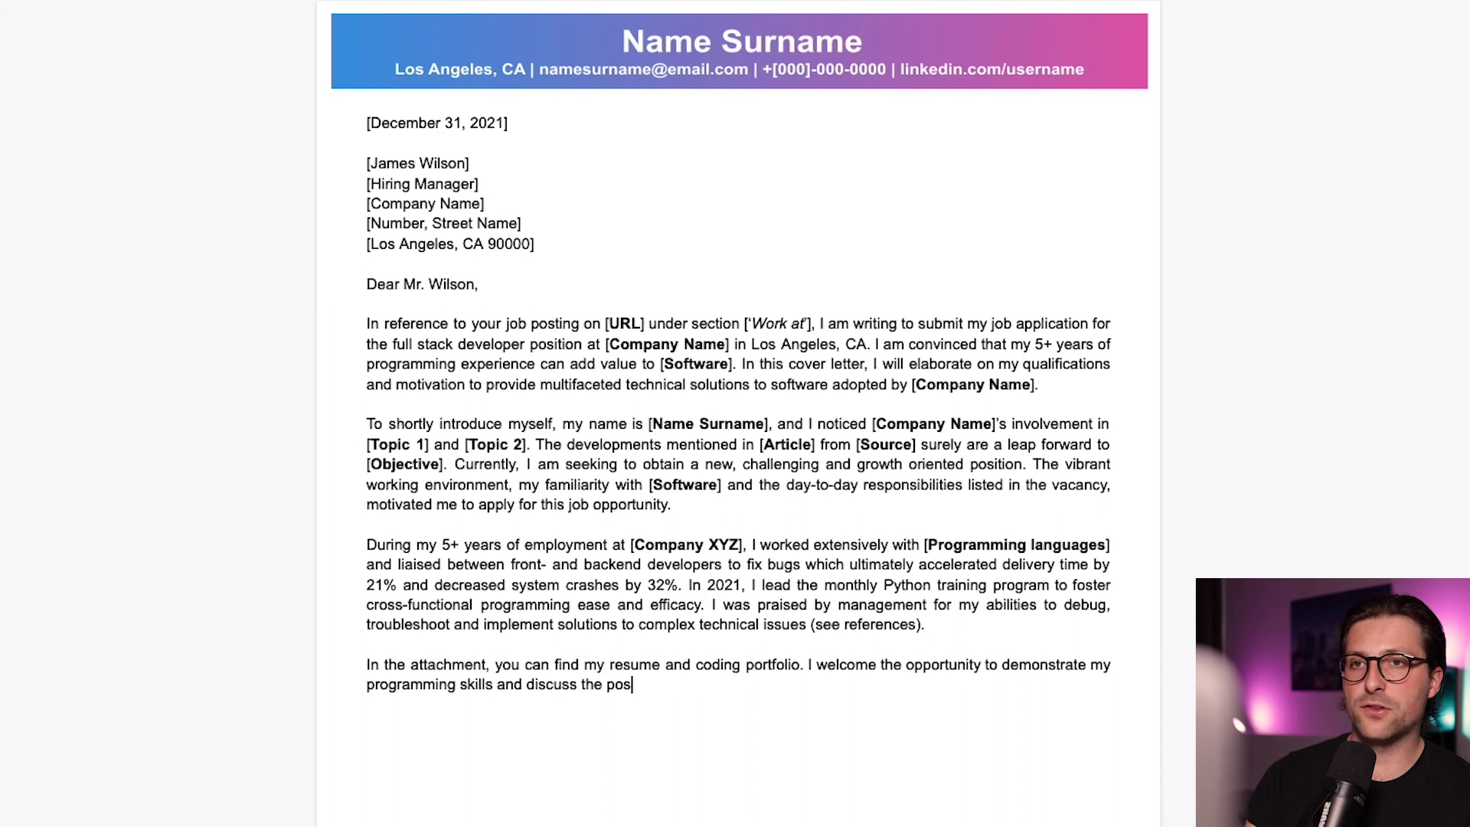
pyautogui.write('sibilities to decrease the loading and browsing performance of [')
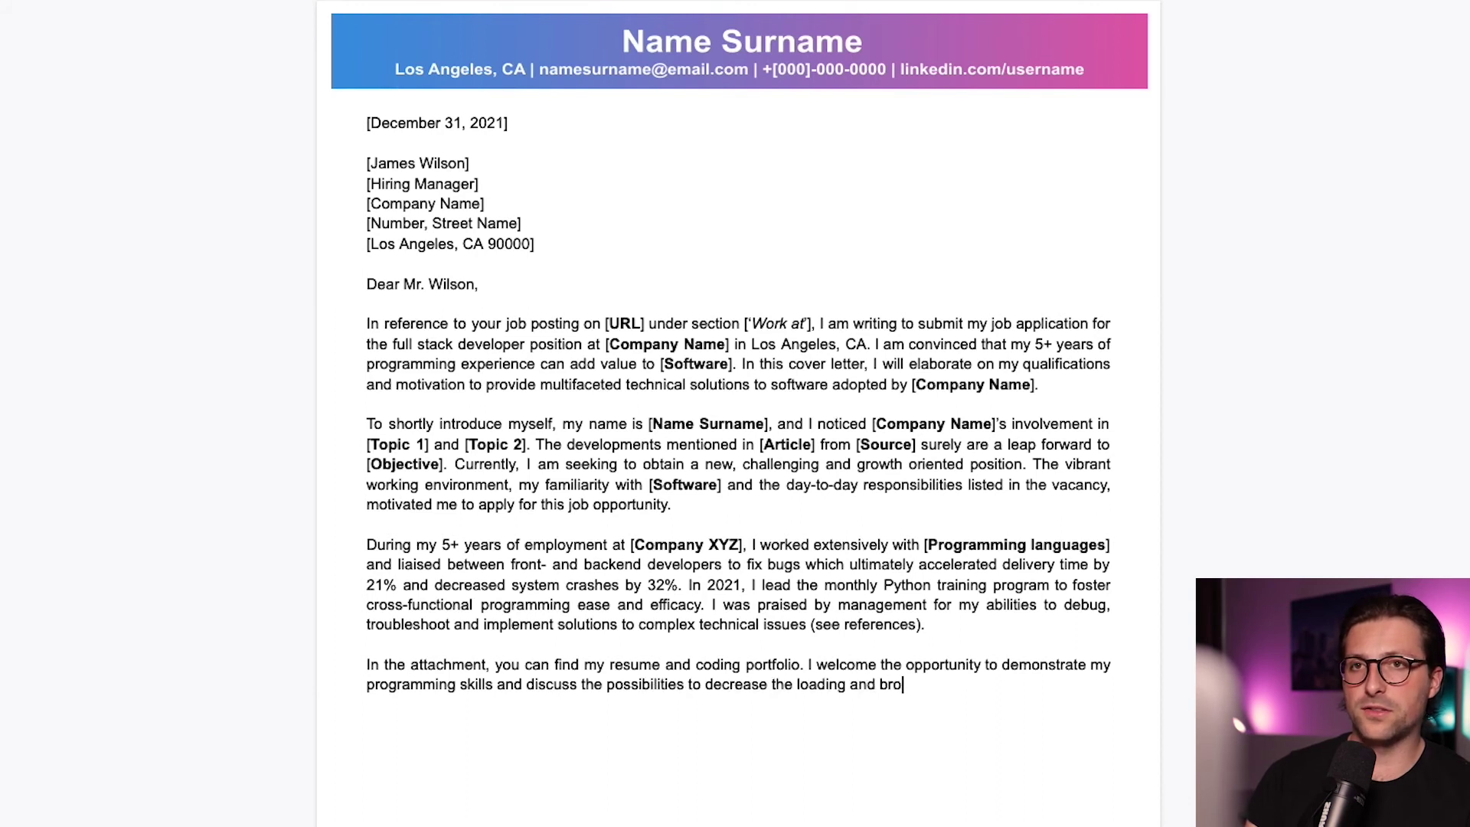
pyautogui.hotkey('ctrl', 'b')
pyautogui.write('Software')
pyautogui.hotkey('ctrl', 'b')
pyautogui.write(']. If you h')
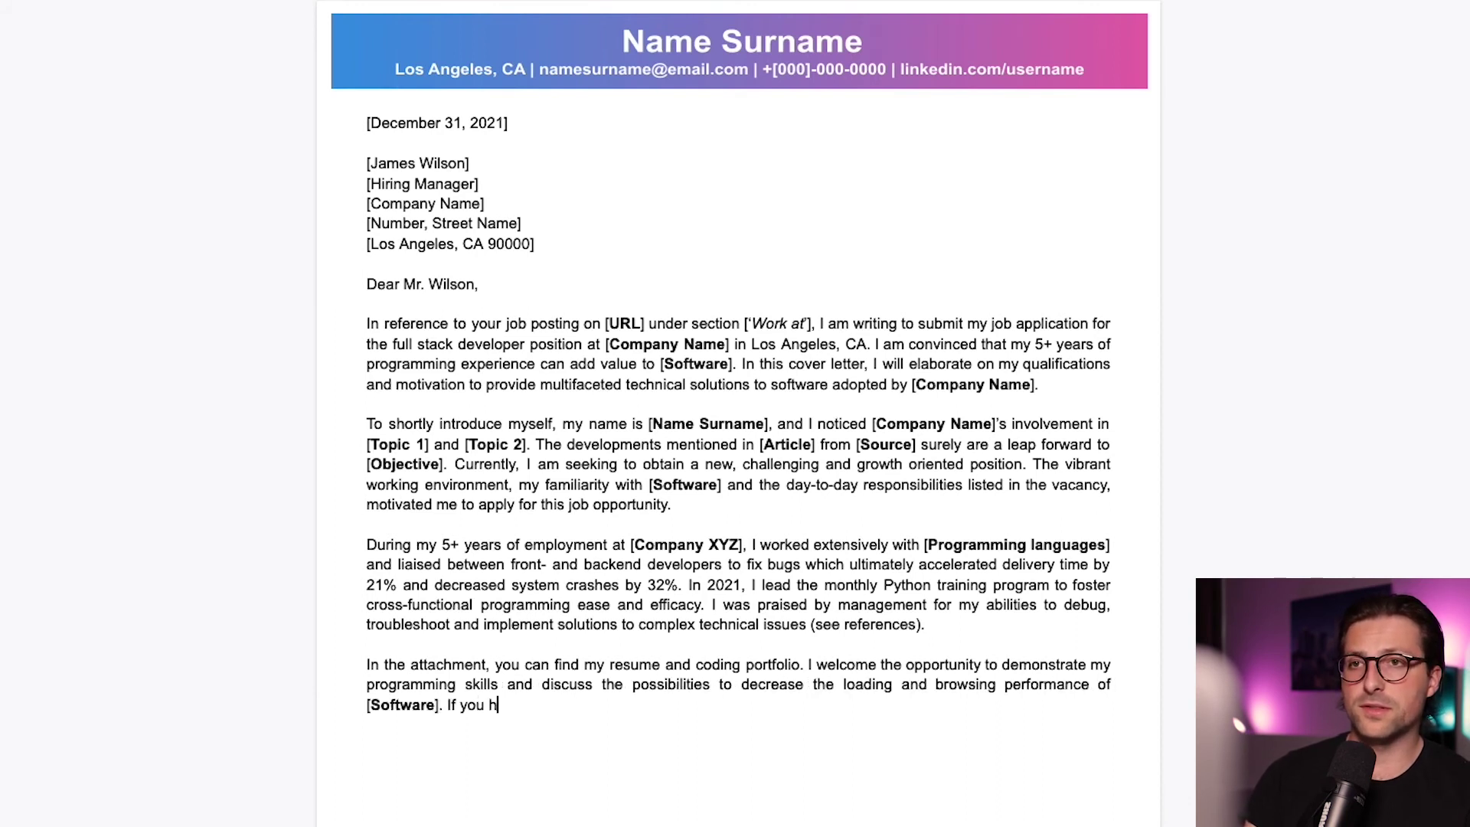
pyautogui.write('ave any questions regarding this cover lett')
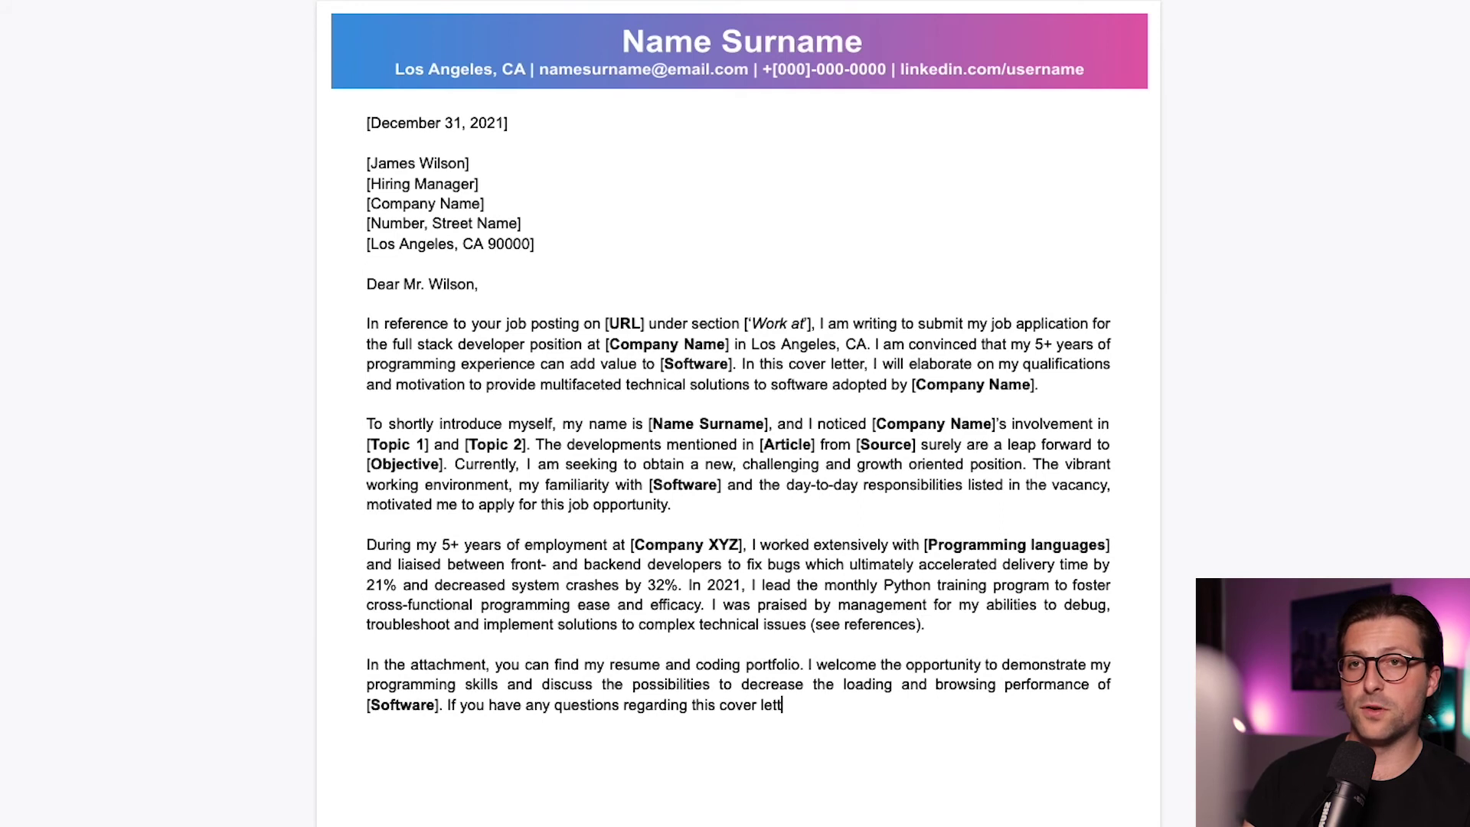
pyautogui.write('er or the attached files, you can reach me at [')
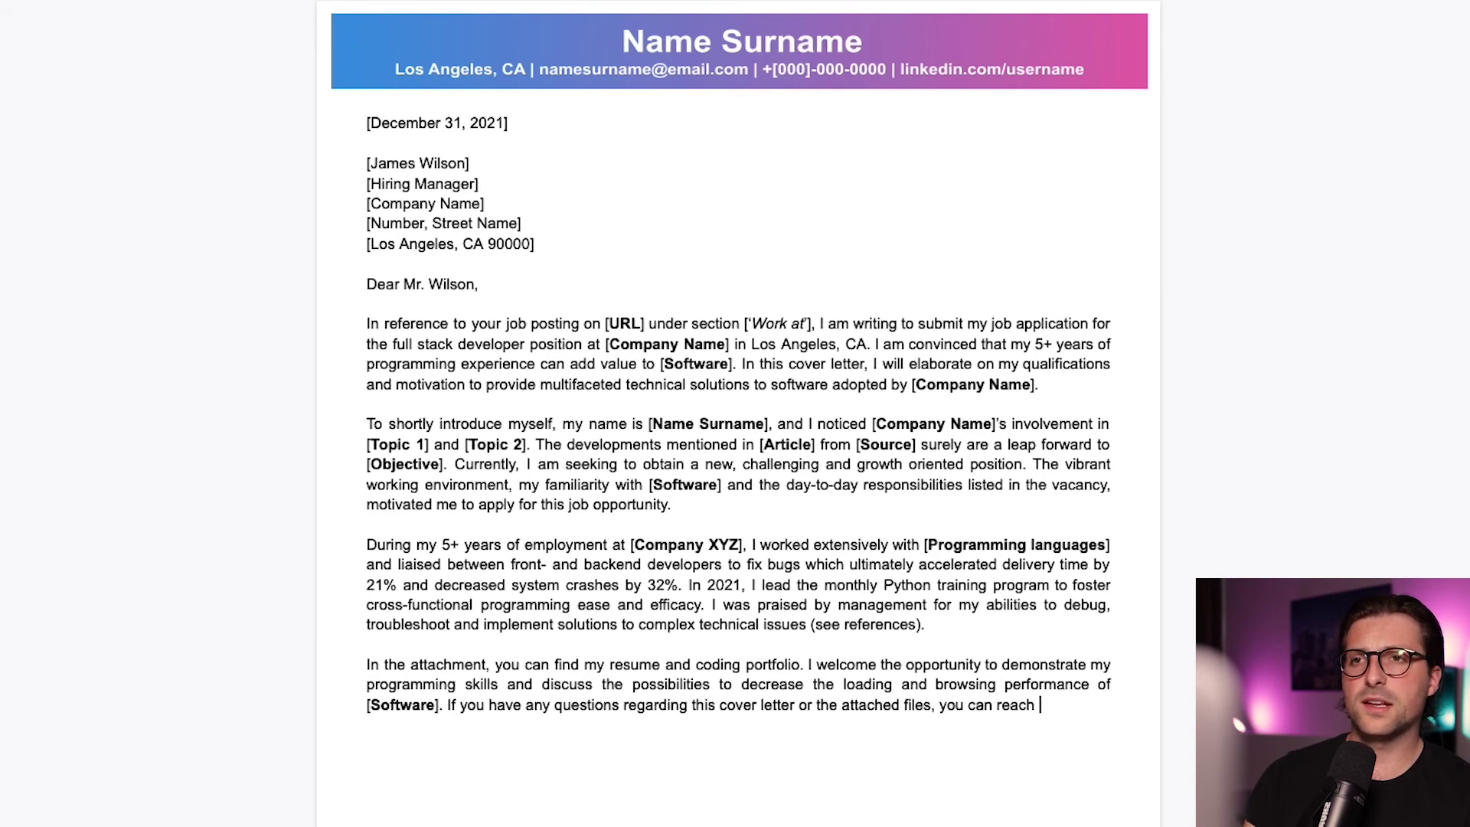
pyautogui.hotkey('ctrl', 'b')
pyautogui.write('Phone number')
pyautogui.hotkey('ctrl', 'b')
pyautogui.write('] and [')
pyautogui.hotkey('ctrl', 'b')
pyautogui.write('Email address')
pyautogui.hotkey('ctrl', 'b')
pyautogui.write(']. ')
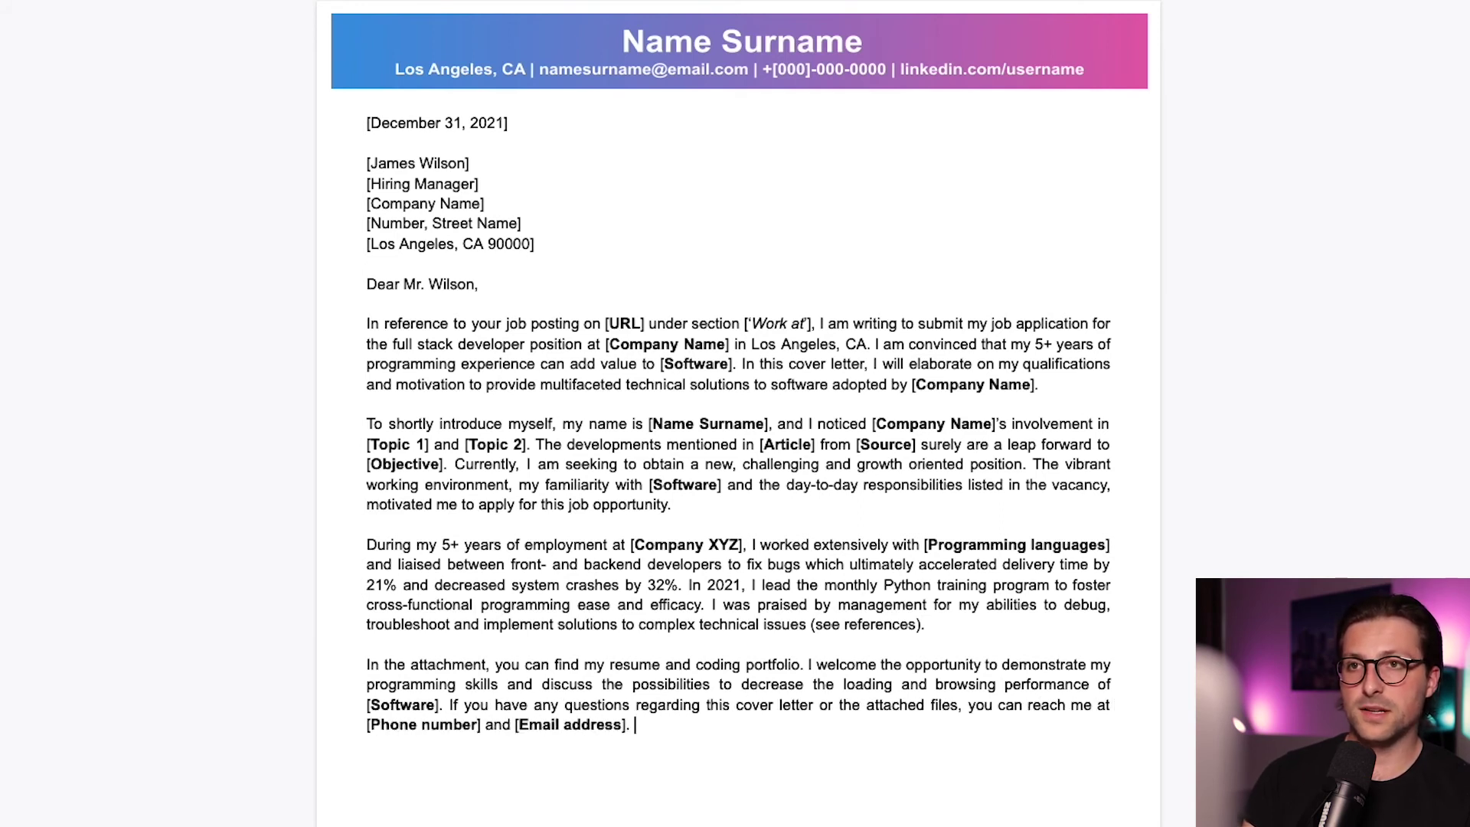
pyautogui.write('Thank you for your time,')
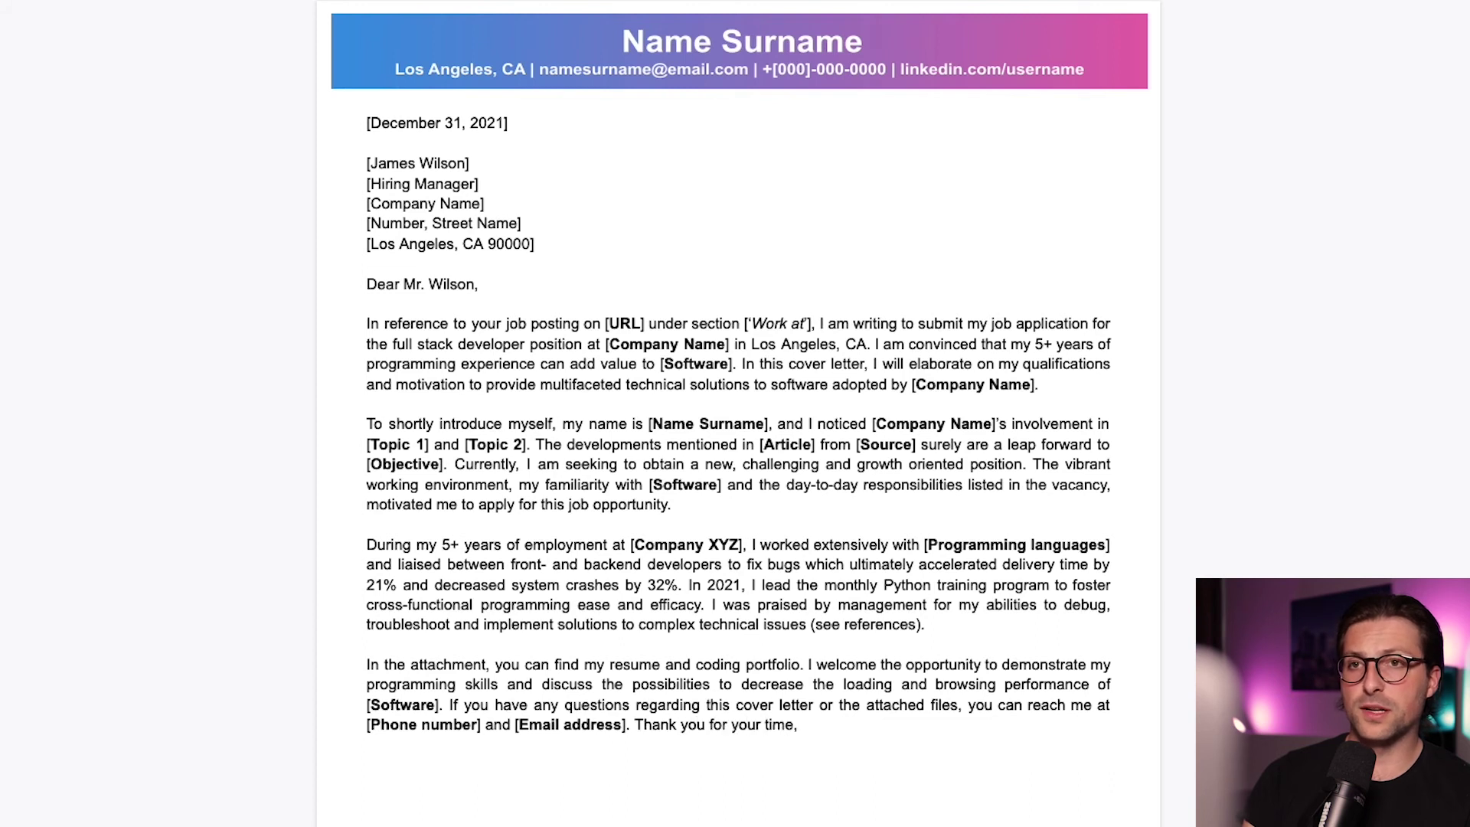
pyautogui.write(' and I am looking forward to hearing from')
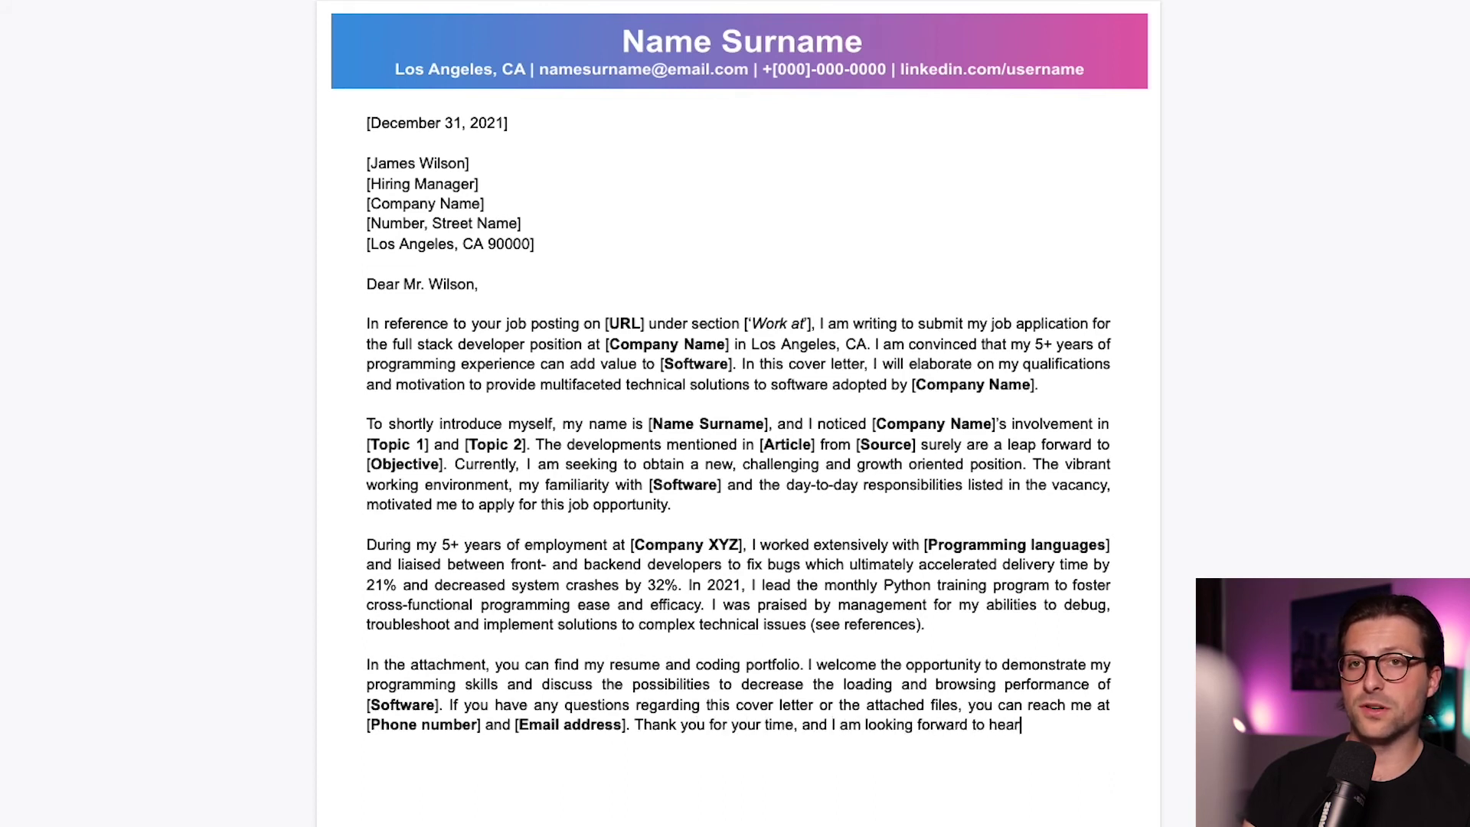
pyautogui.write(' you.')
# Add the 'Kind regards,' sign-off with '[Name Surname]' on the line below
pyautogui.press('Return')
pyautogui.write('Kind regards,')
pyautogui.press('Return')
pyautogui.press('Return')
pyautogui.write('[Name Surname]')
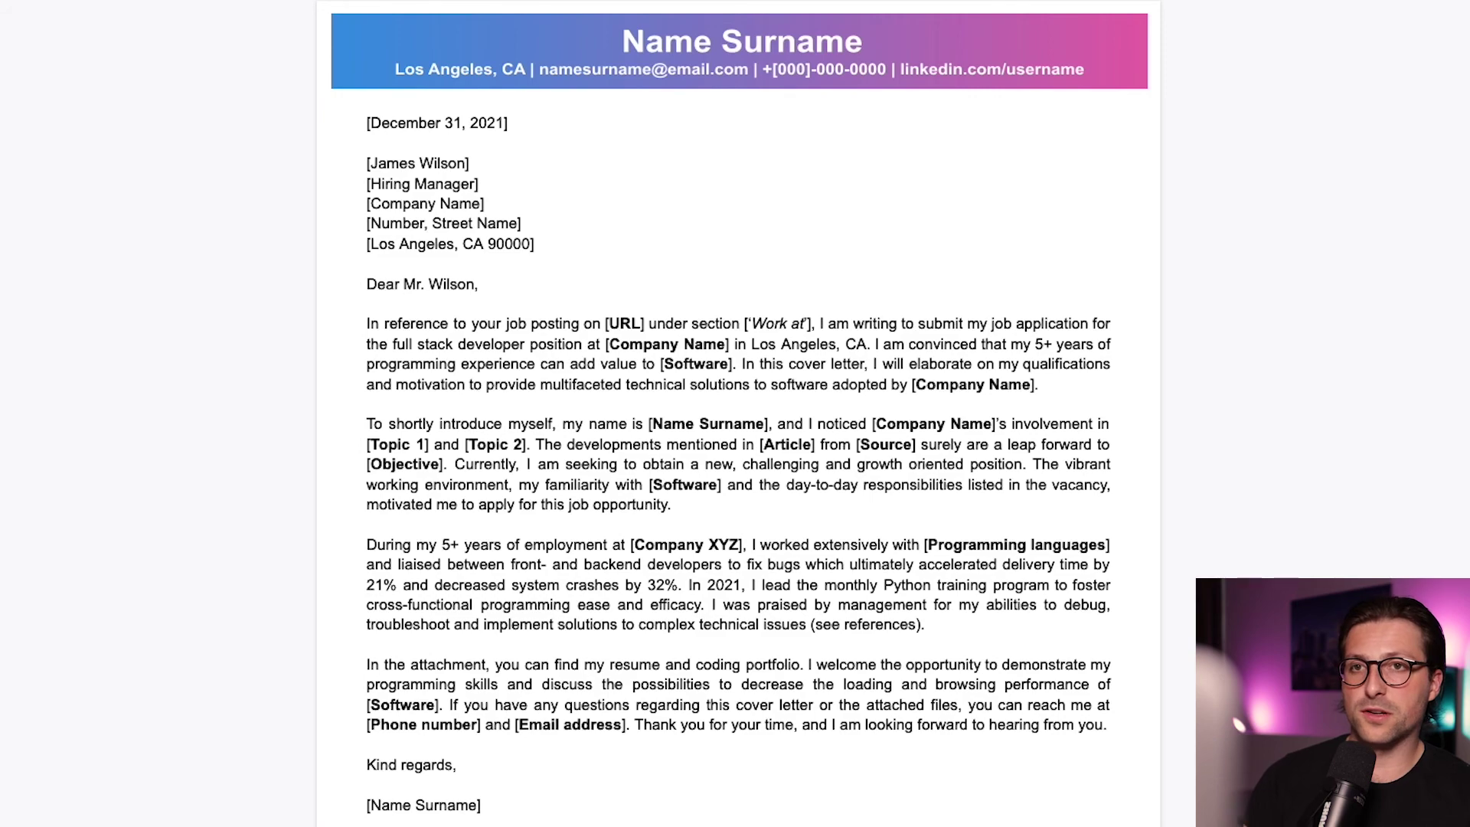
pyautogui.click(287, 41)
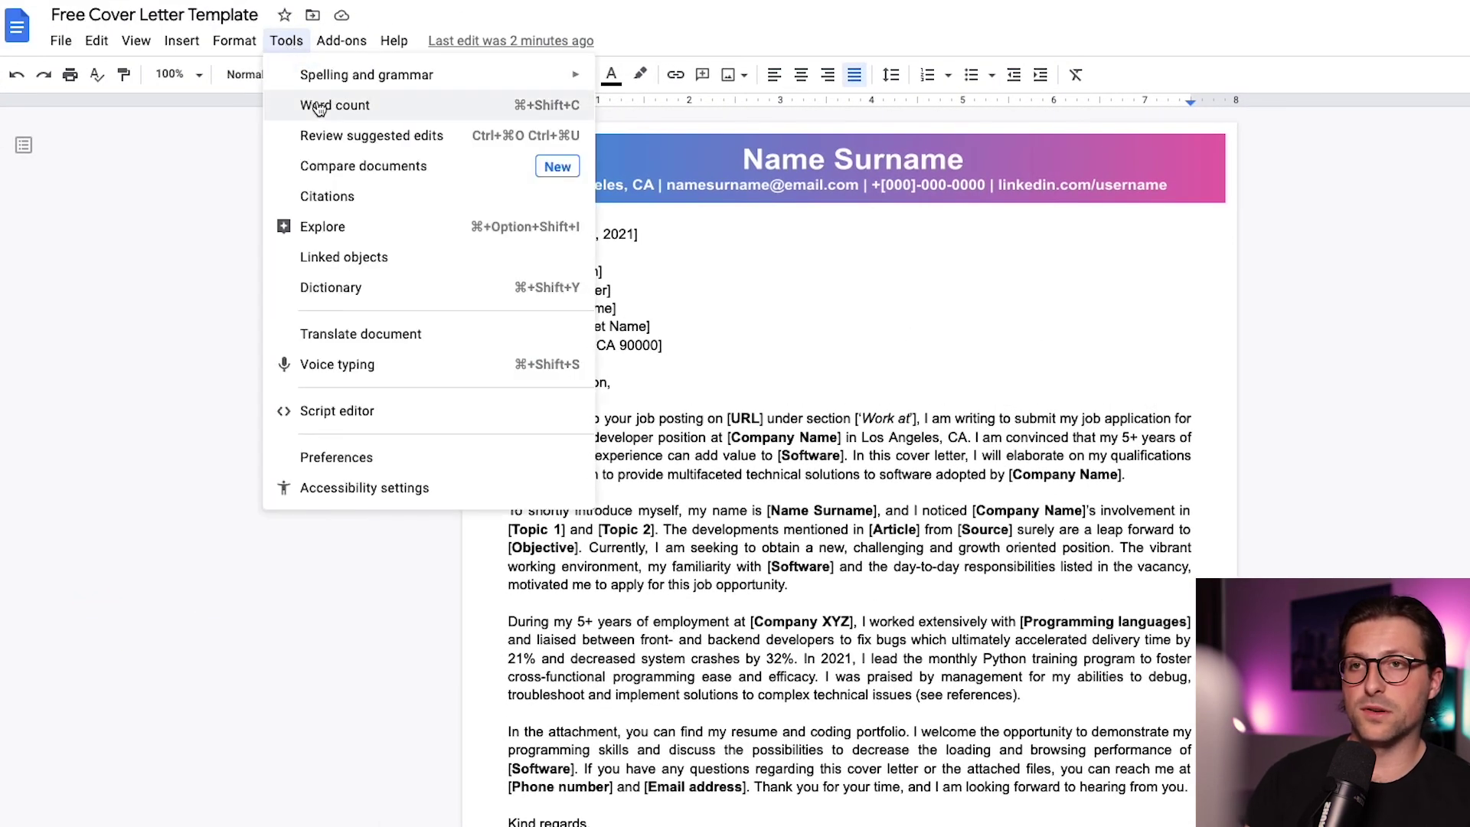
# Check the word count, then rename the document 'Name Surname Cover Letter'
pyautogui.click(317, 105)
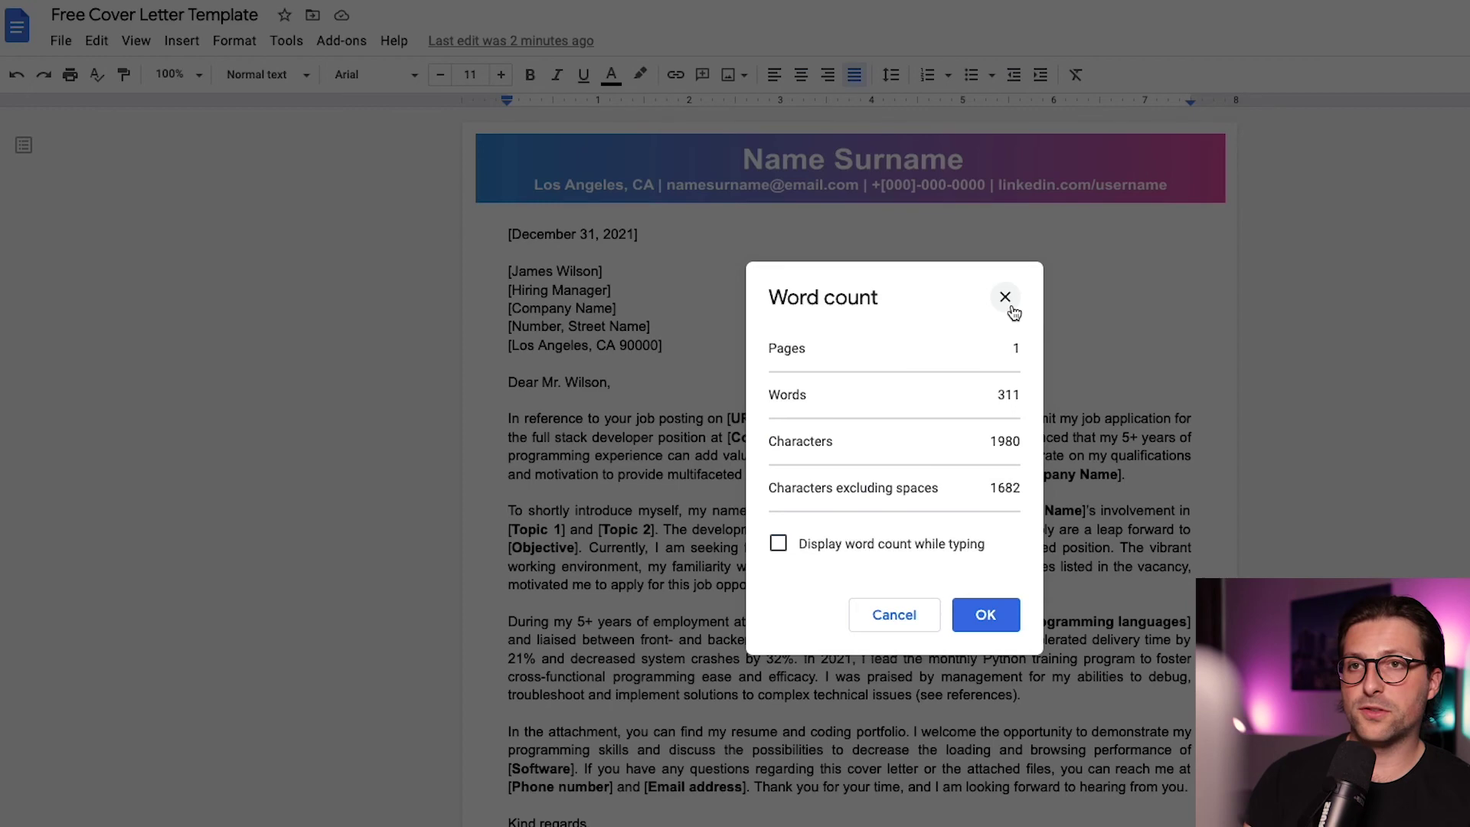
pyautogui.click(1006, 297)
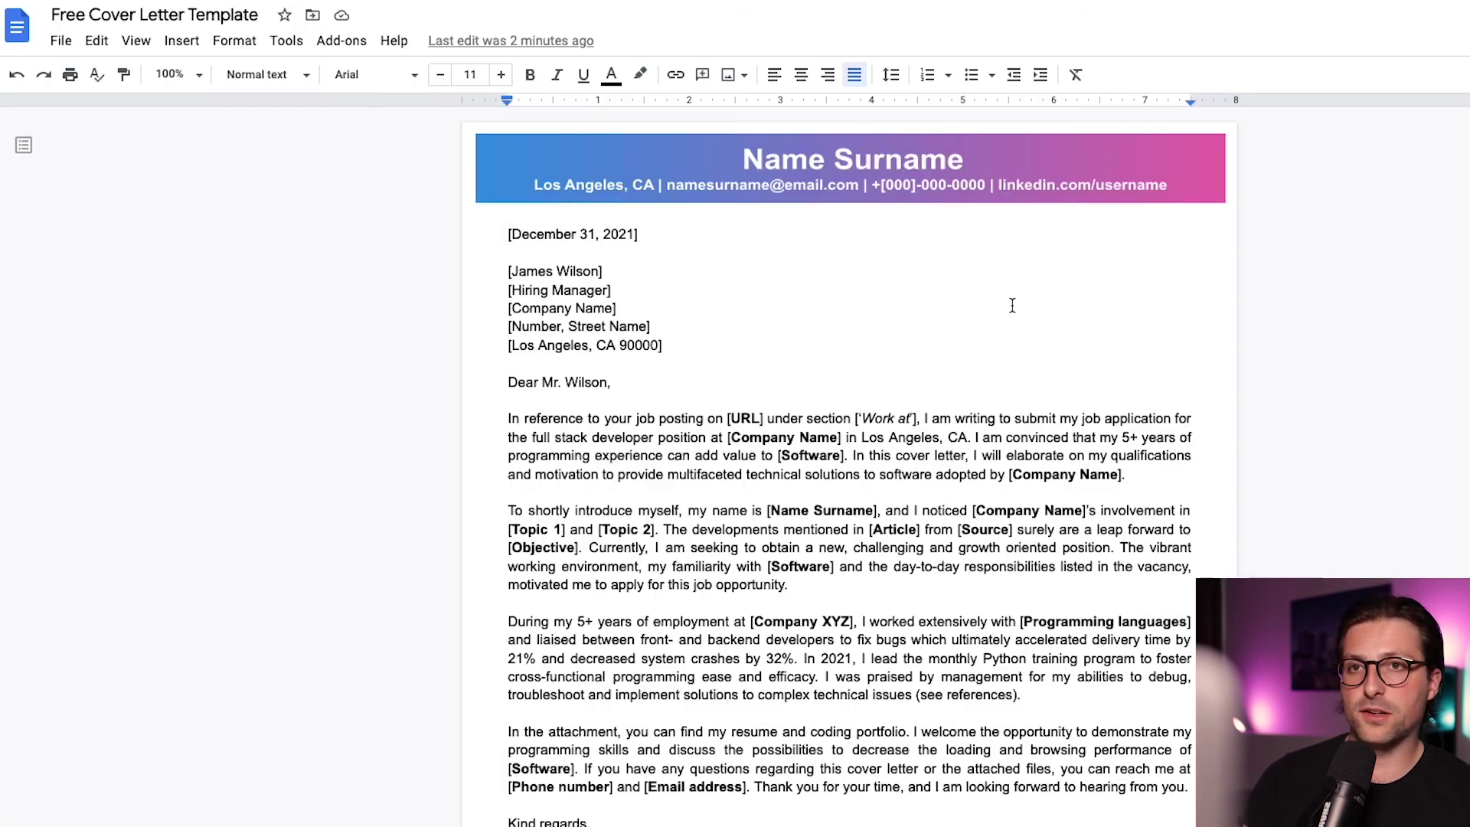
pyautogui.click(237, 19)
pyautogui.write('Name S')
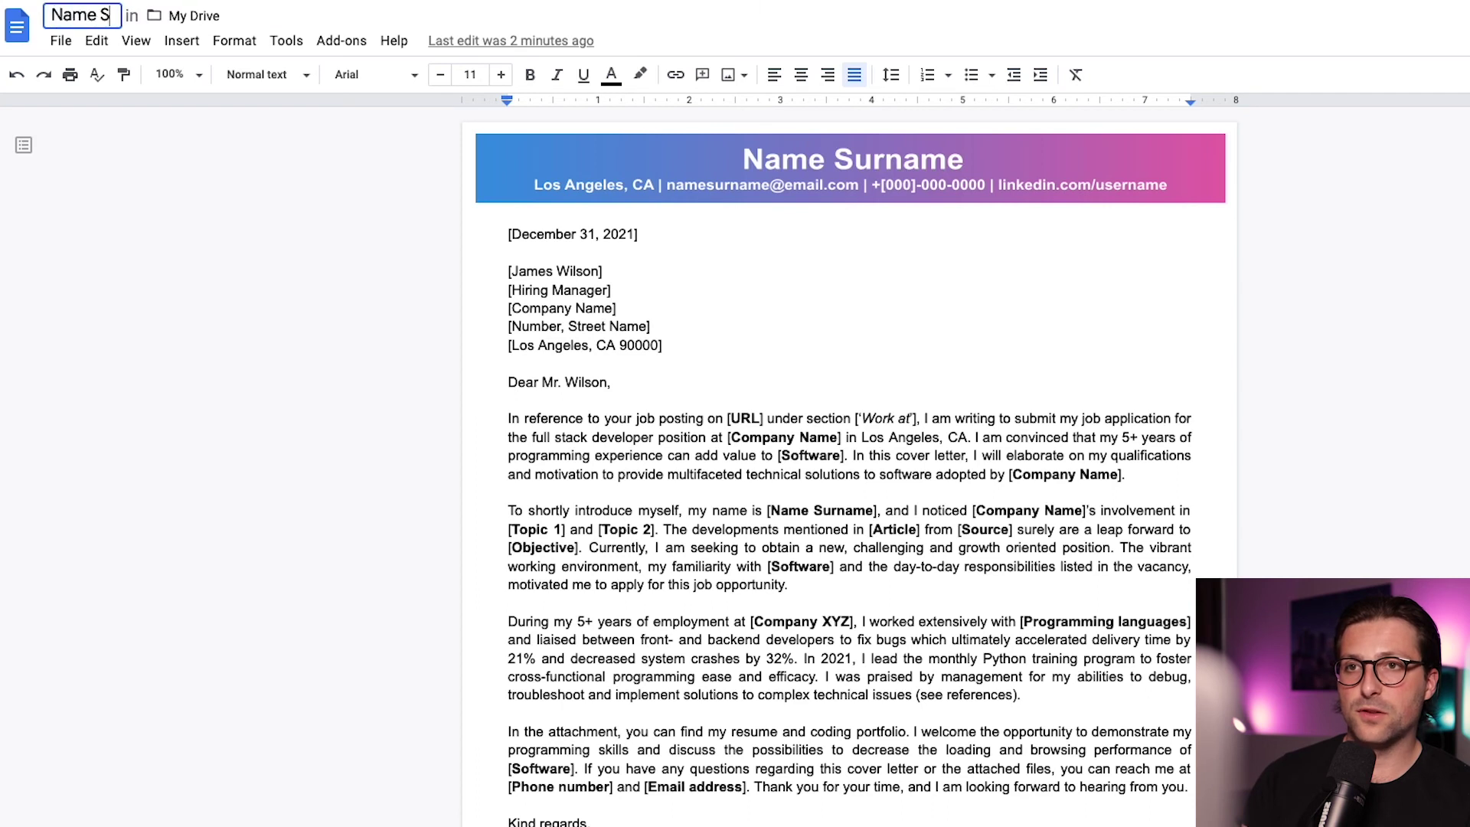
pyautogui.write('urname Cover Letter')
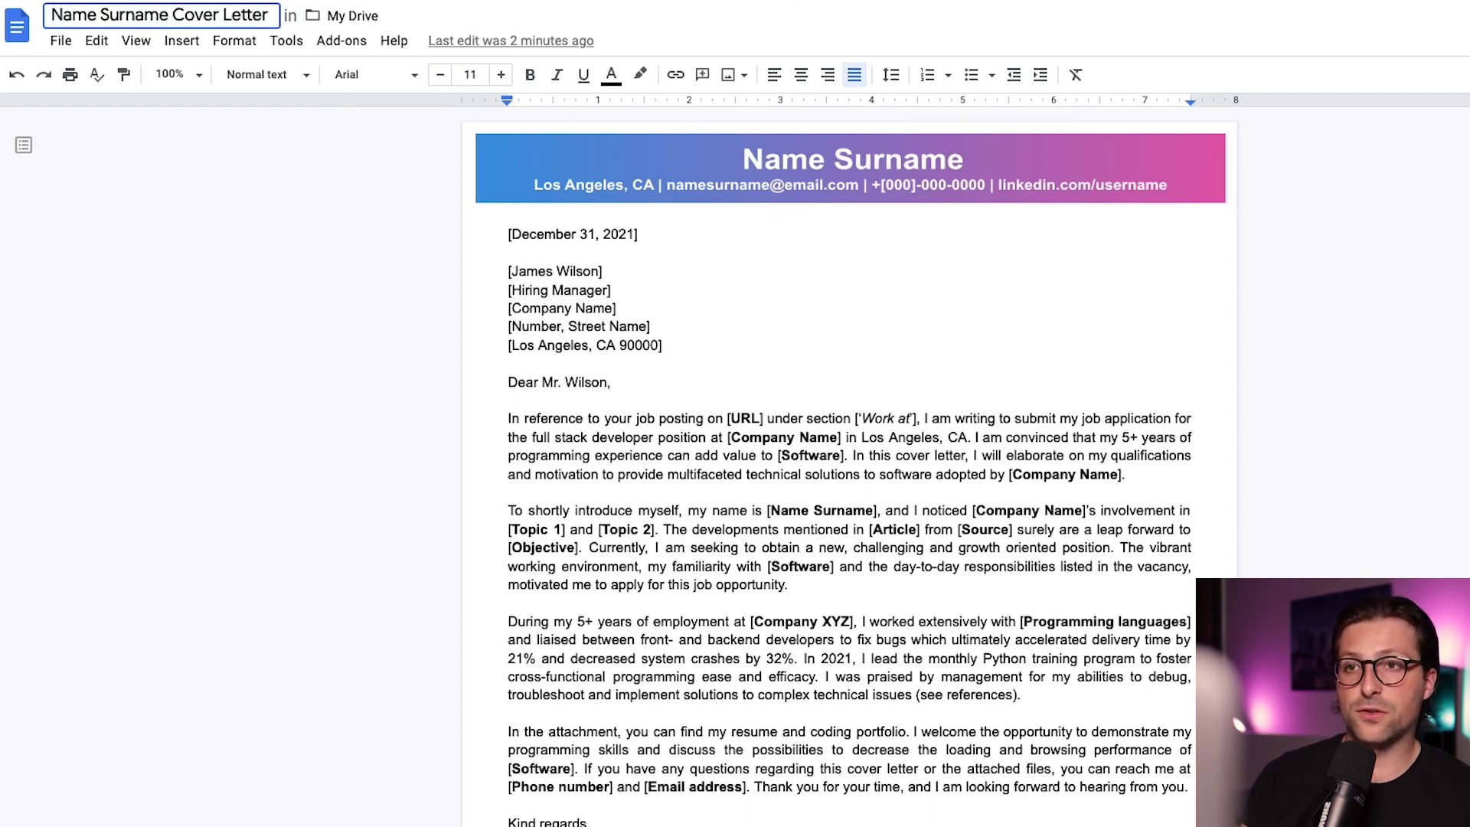
pyautogui.press('Return')
# Download the letter as a PDF Document (.pdf) and open the downloaded file
pyautogui.click(62, 42)
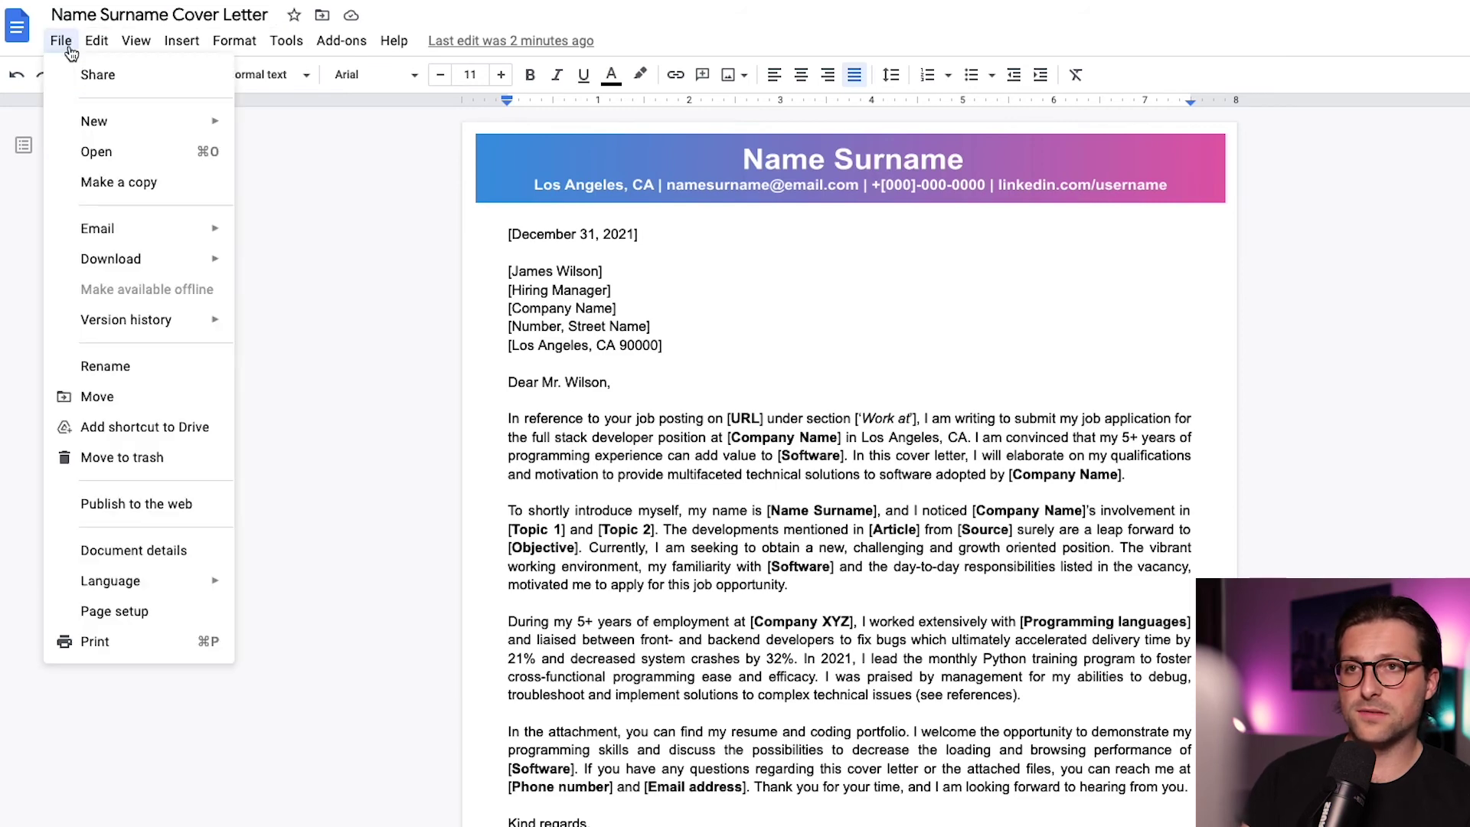
pyautogui.moveTo(92, 264)
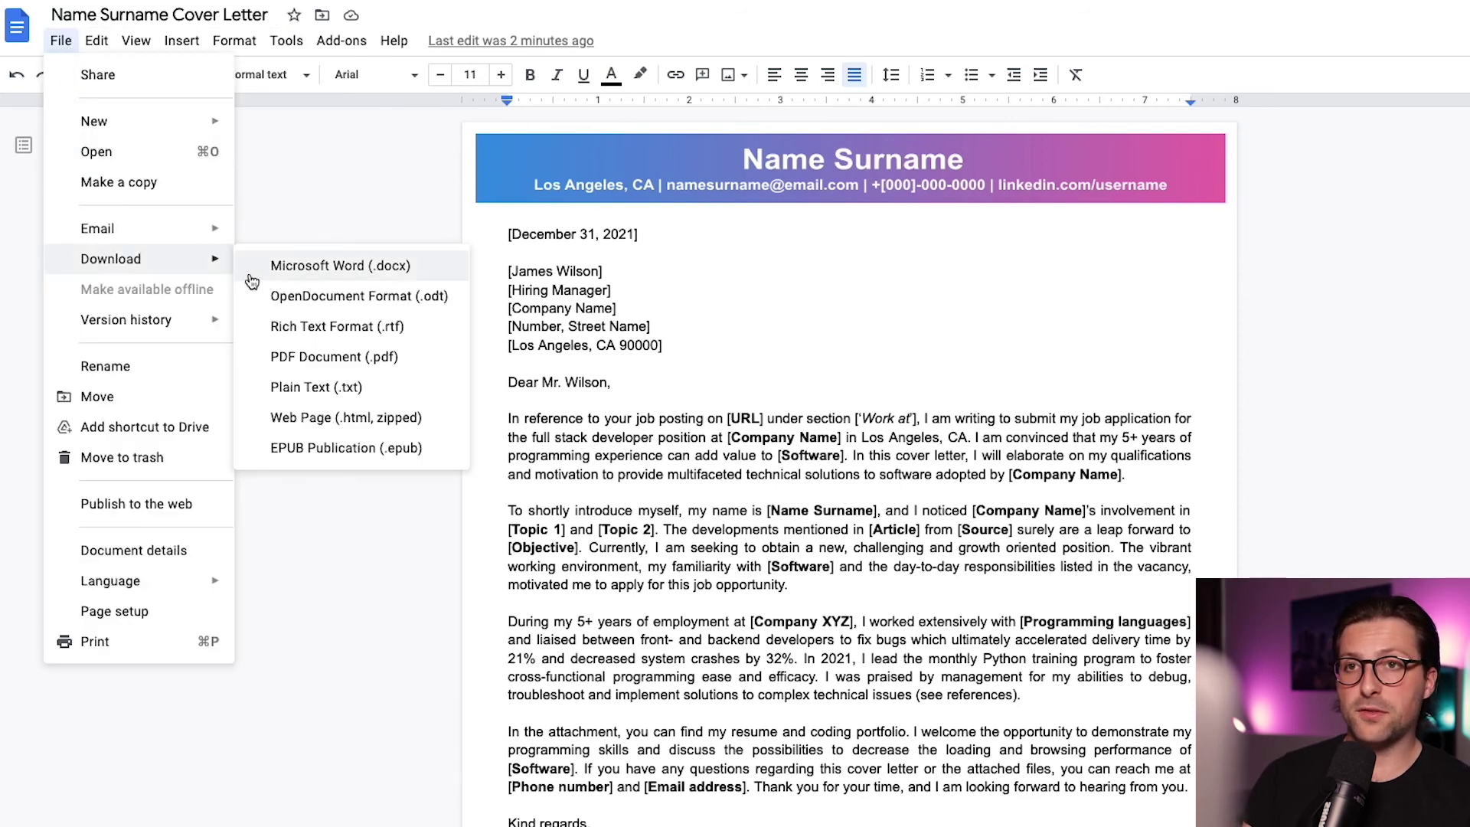
pyautogui.click(297, 357)
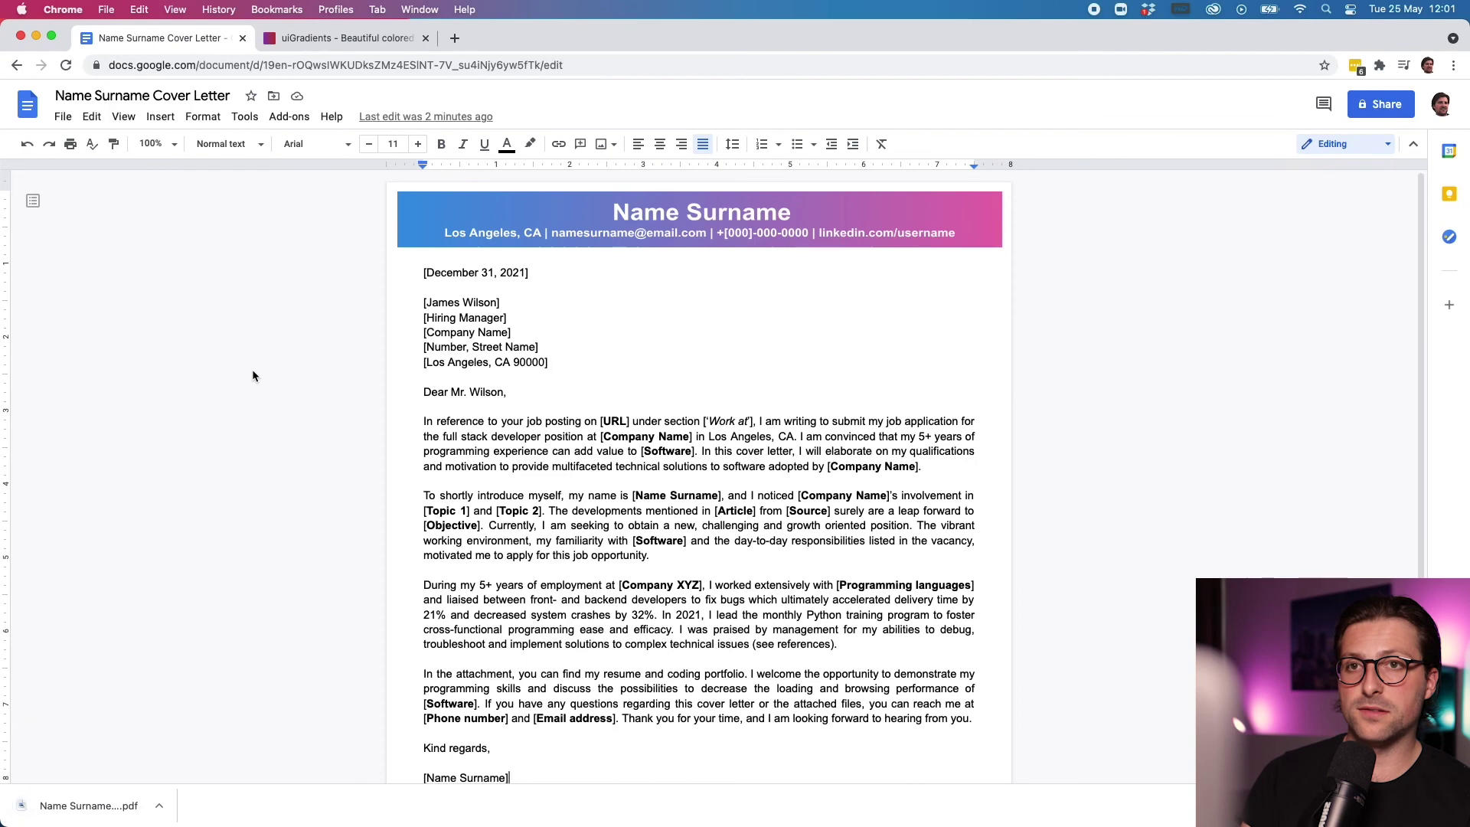
pyautogui.click(104, 806)
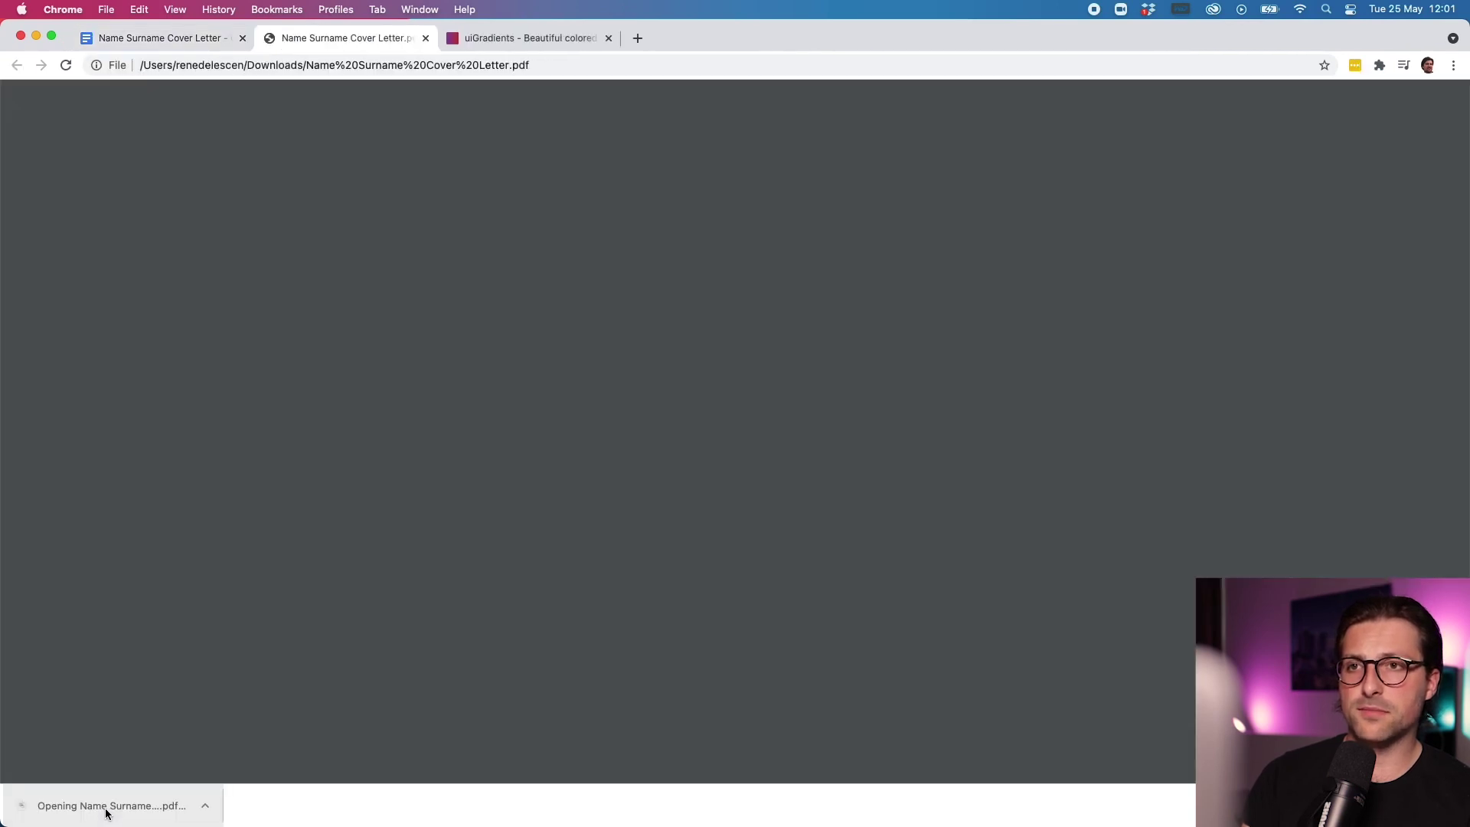